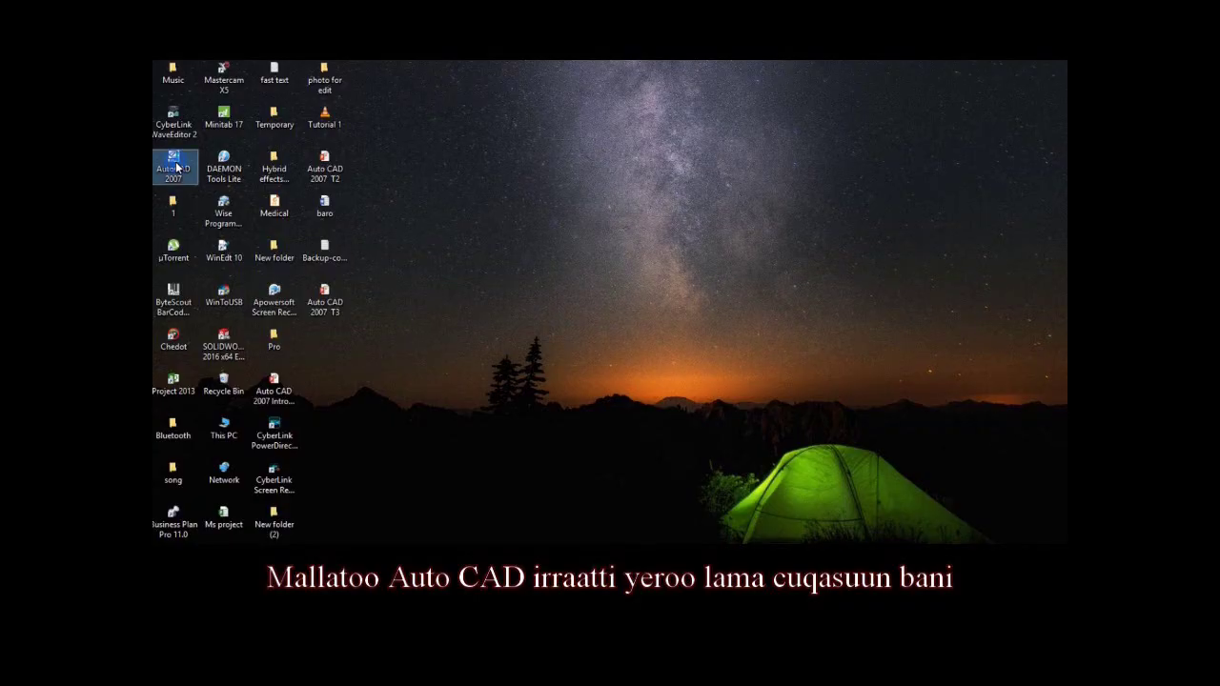
# Start AutoCAD 2007 from its desktop icon to get a blank Drawing1
pyautogui.doubleClick(174, 168)
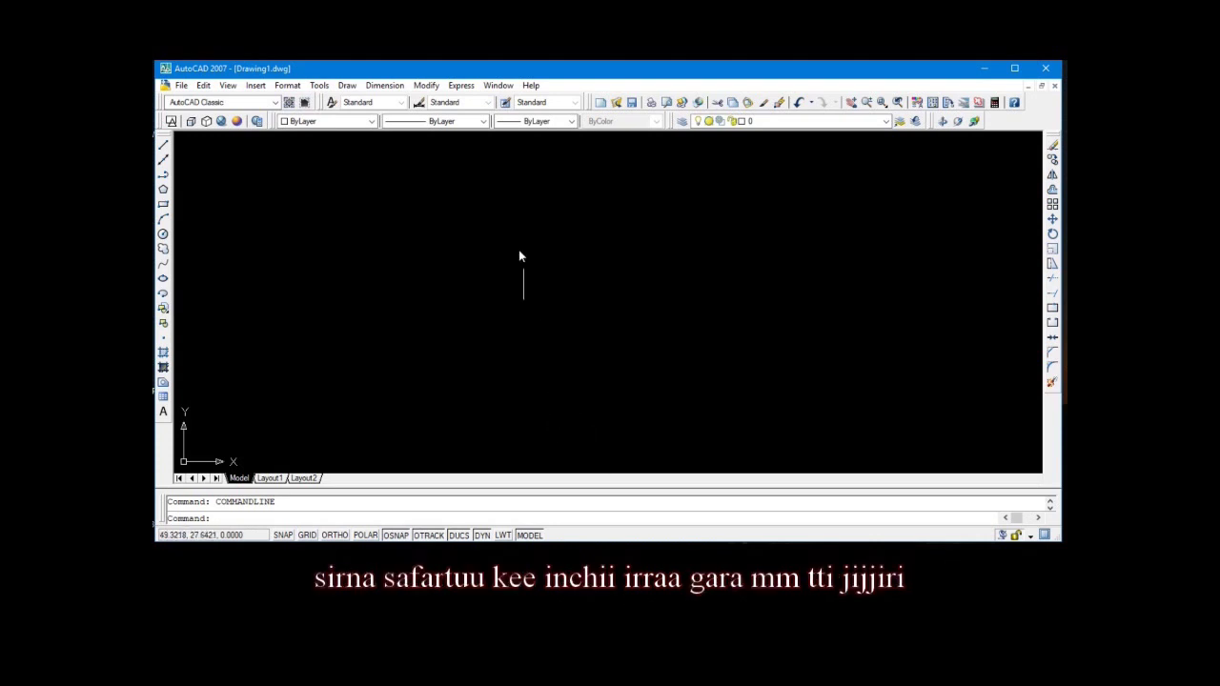
# Set the drawing units to 0.00 length precision with Millimeters as the insertion scale
pyautogui.click(283, 87)
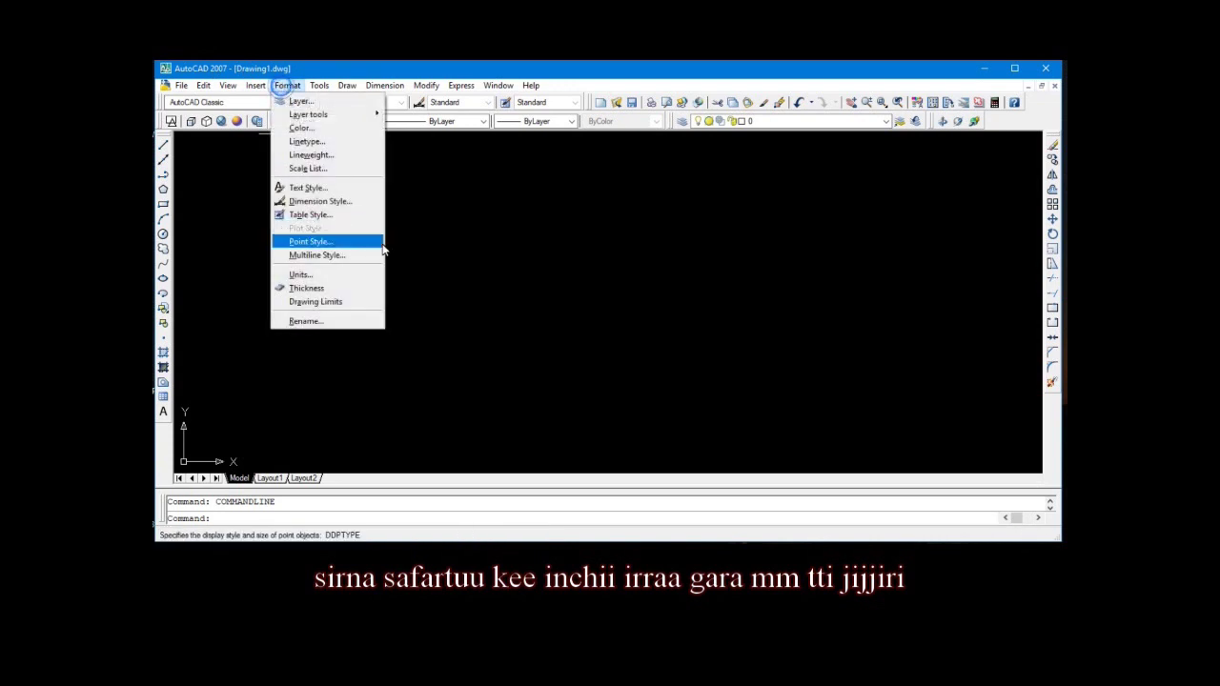
pyautogui.click(353, 275)
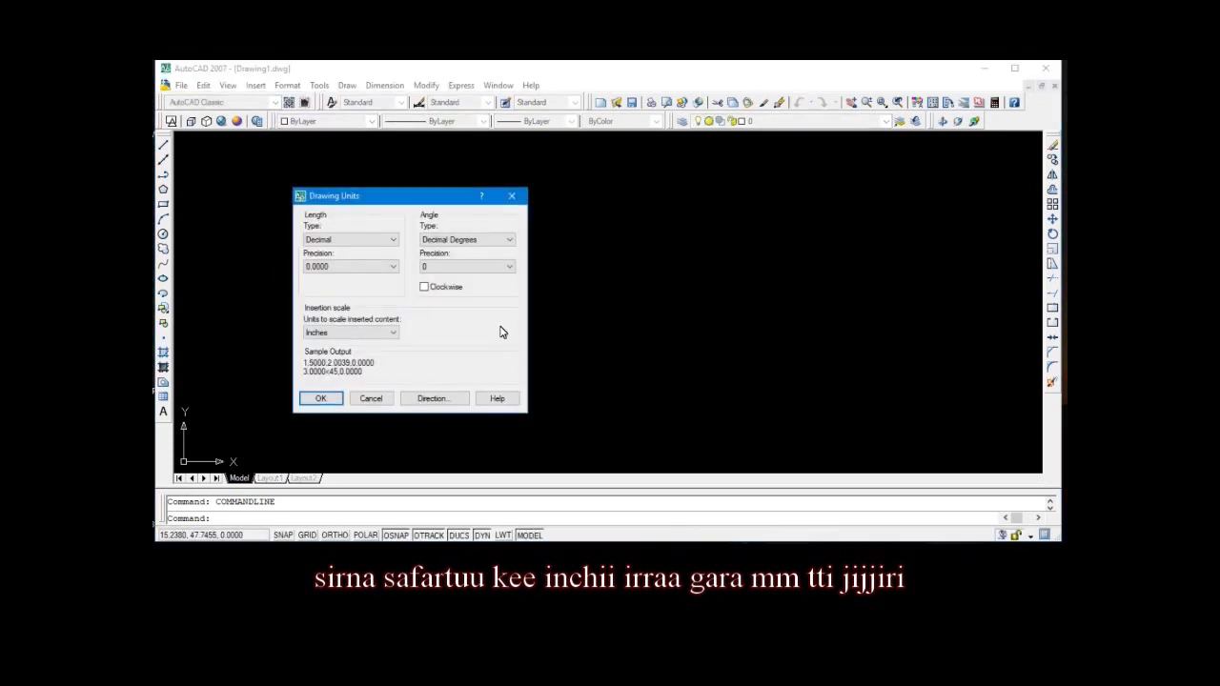
pyautogui.click(350, 267)
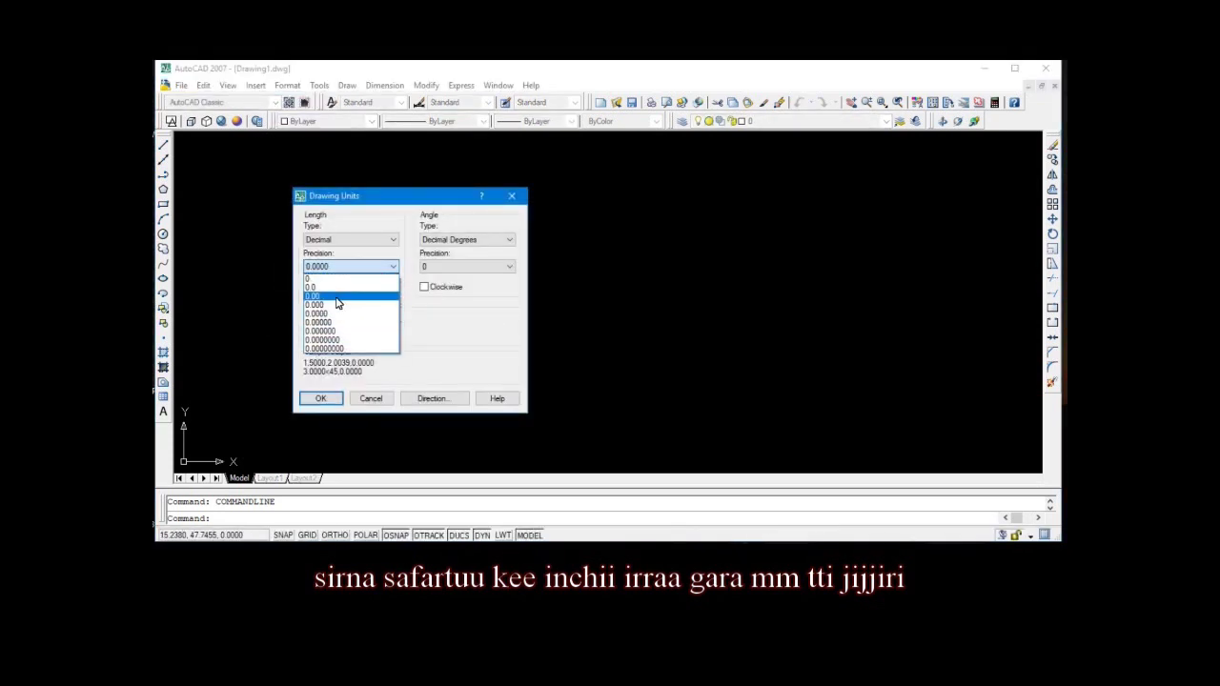
pyautogui.click(329, 297)
pyautogui.click(328, 332)
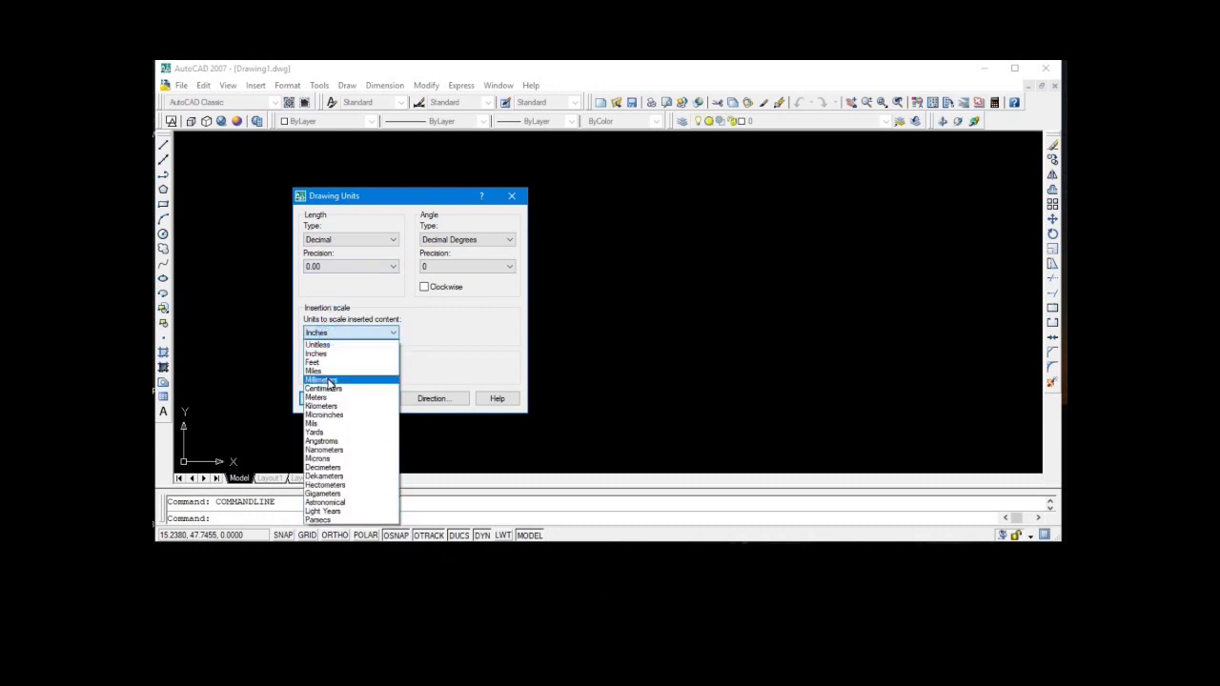
pyautogui.click(322, 379)
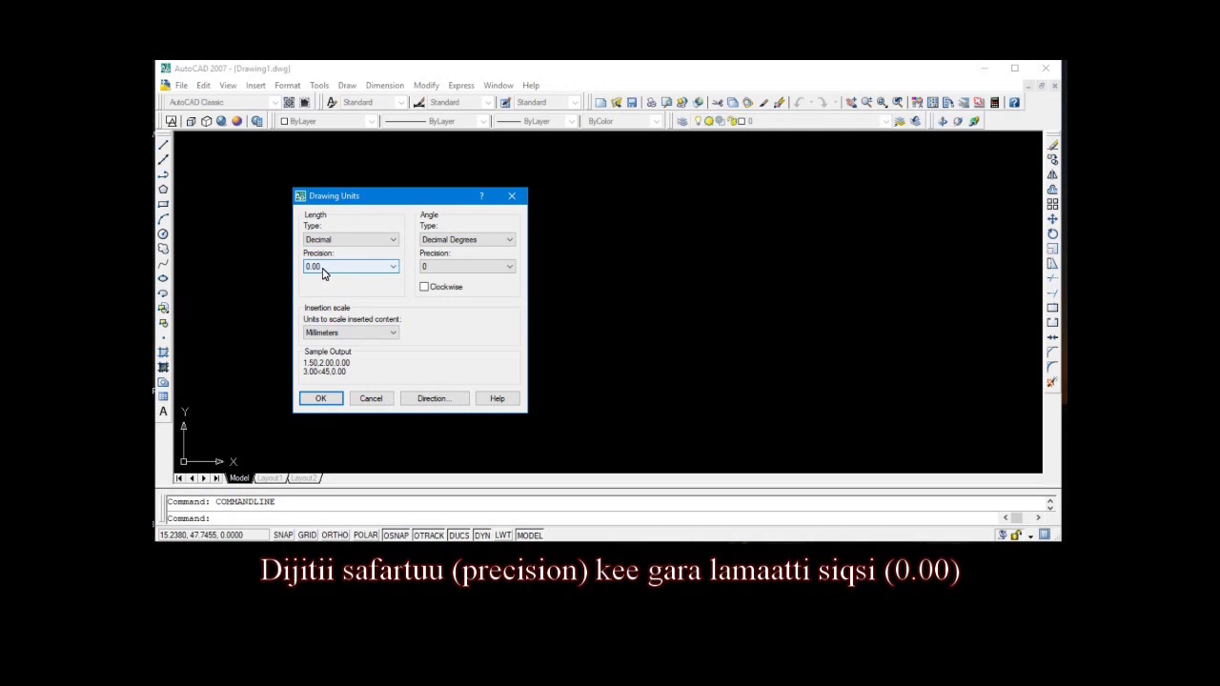
pyautogui.click(317, 401)
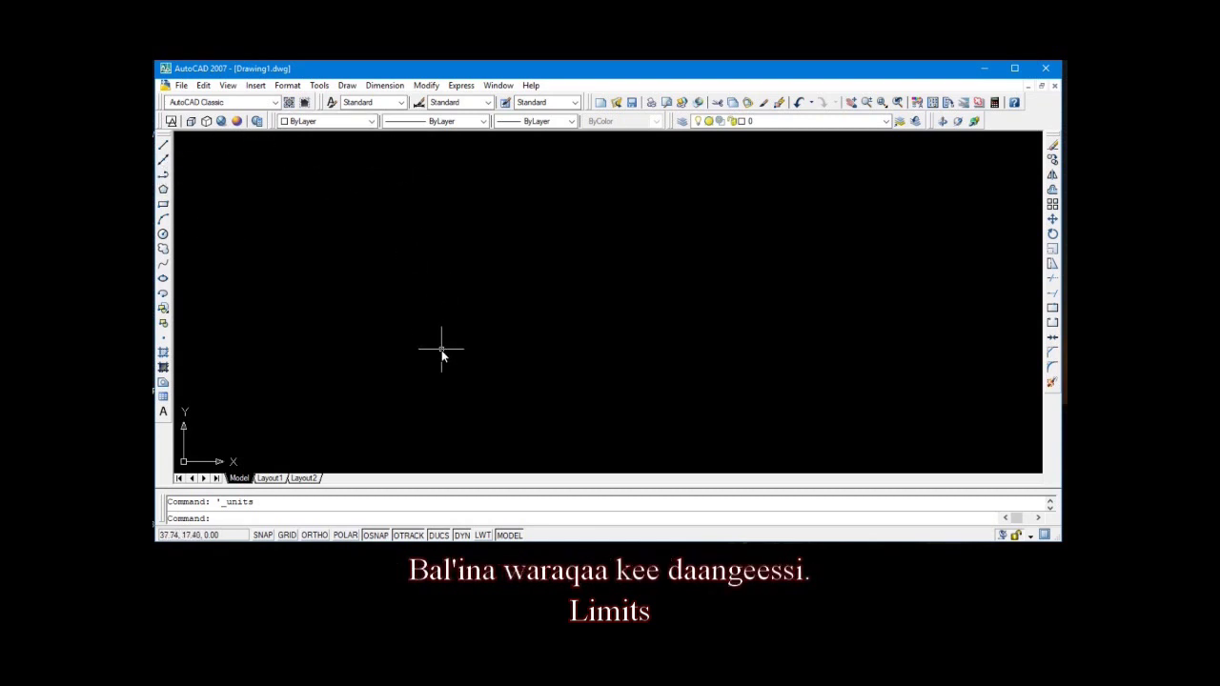
# Set the LIMITS from 0,0 to 210,297 and switch the dot grid on
pyautogui.write('imit')
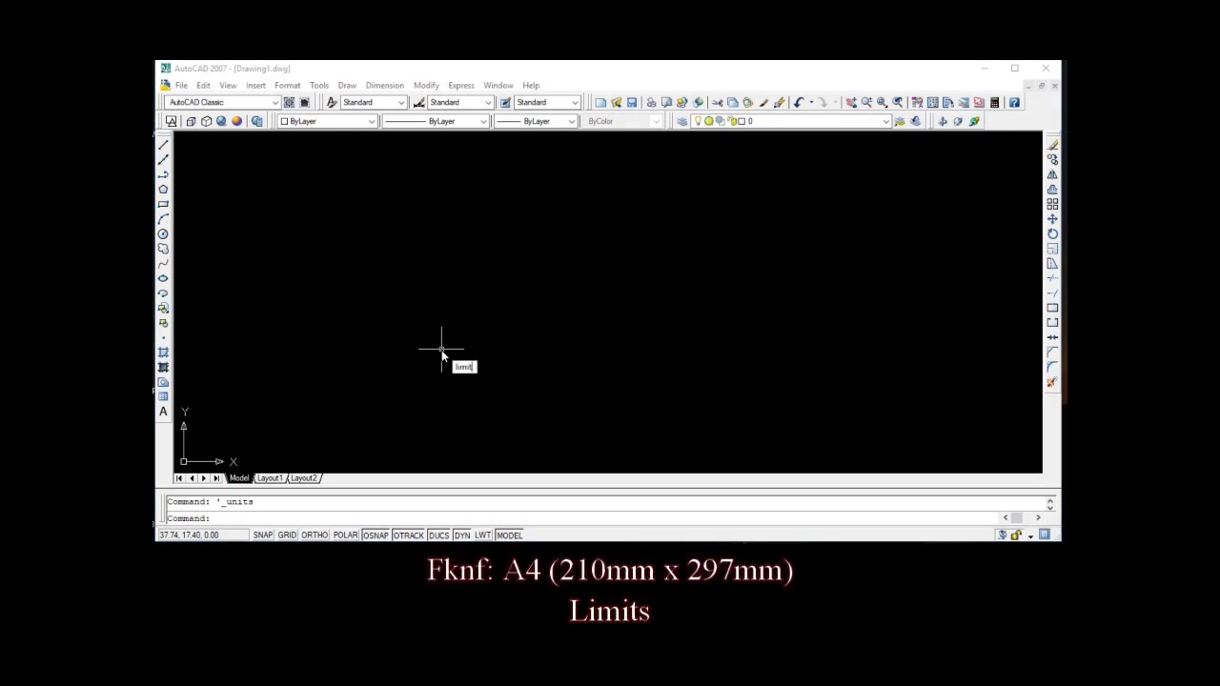
pyautogui.write('s')
pyautogui.press('Return')
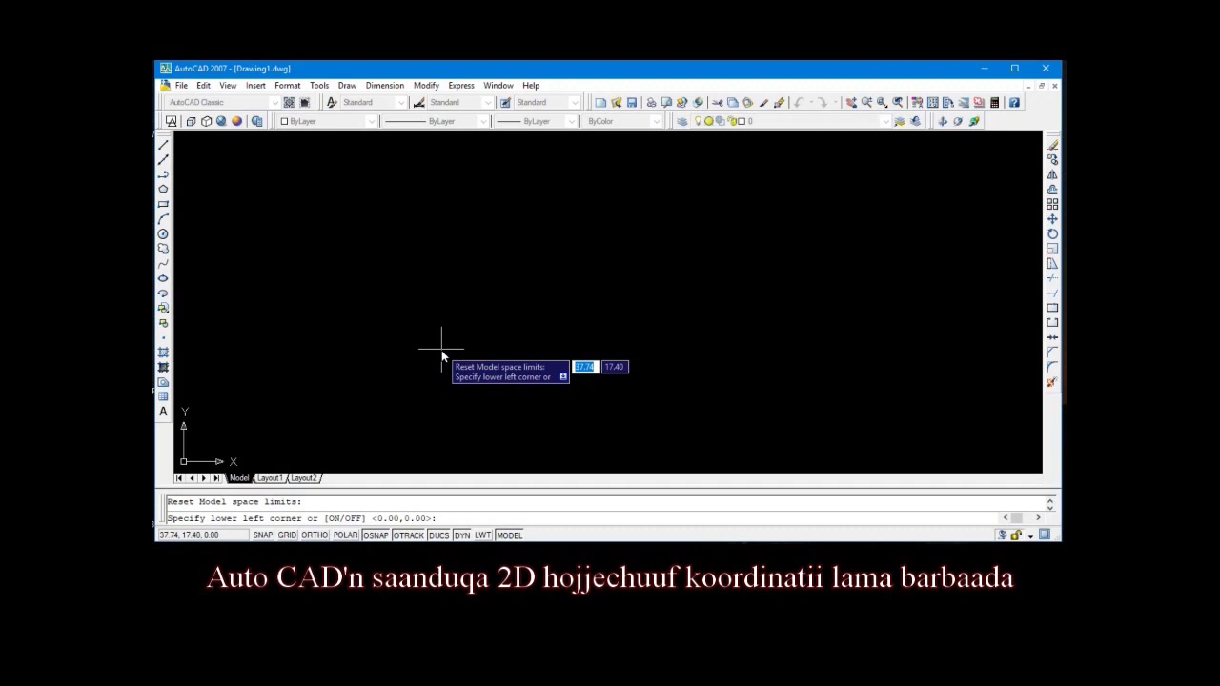
pyautogui.write('0')
pyautogui.press('Tab')
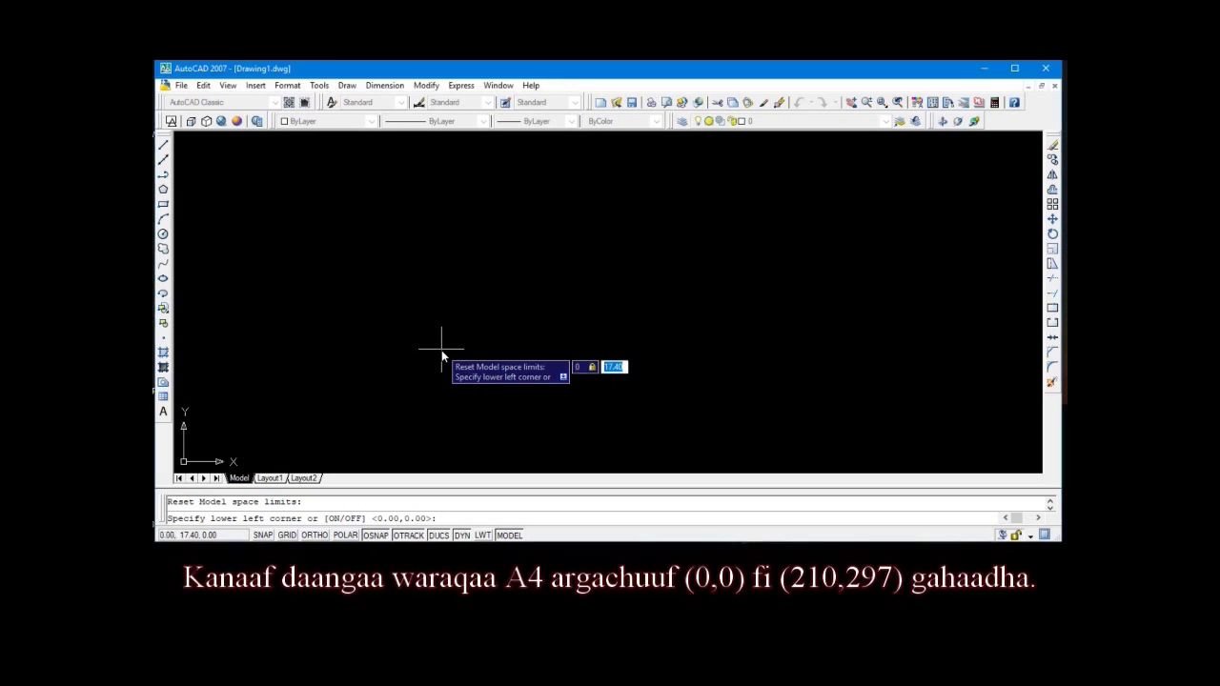
pyautogui.write(' 0,0')
pyautogui.press('Return')
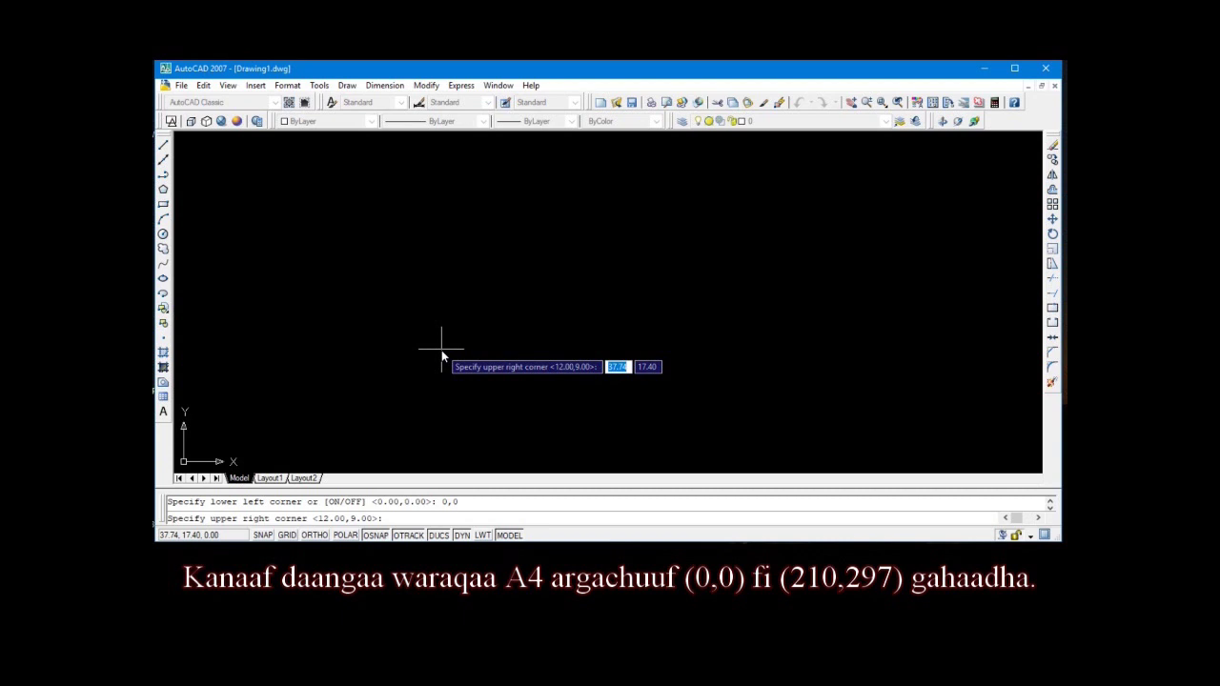
pyautogui.write('210')
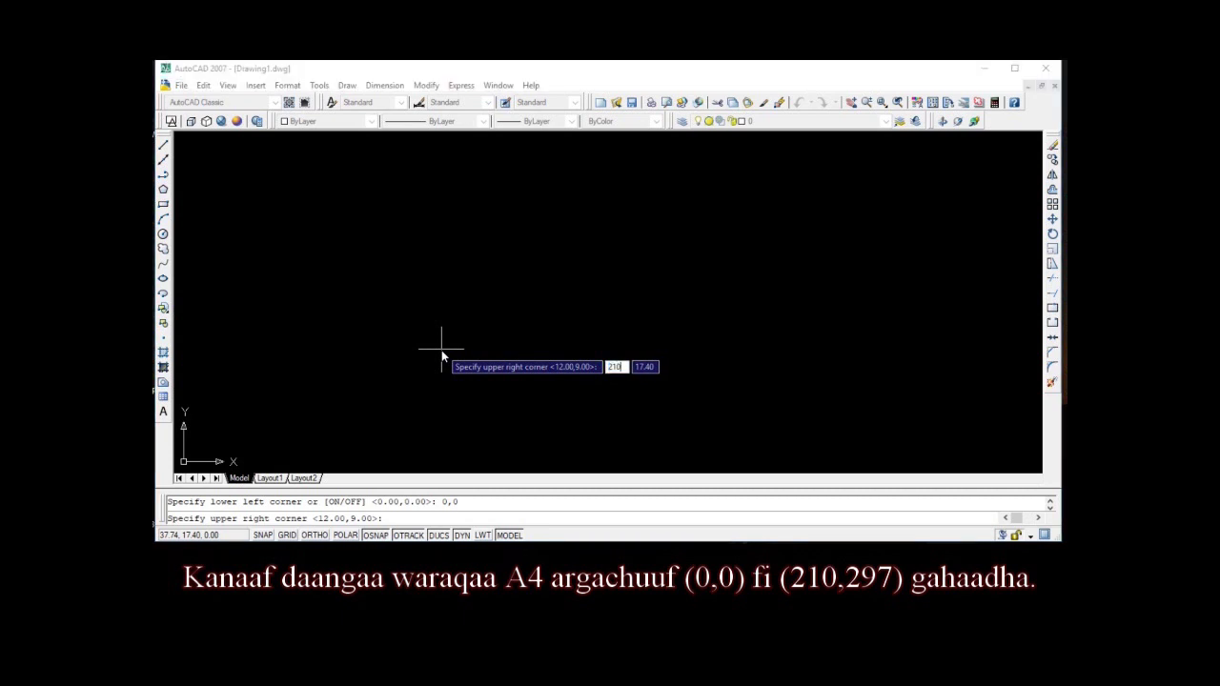
pyautogui.press('Tab')
pyautogui.write('297')
pyautogui.press('Return')
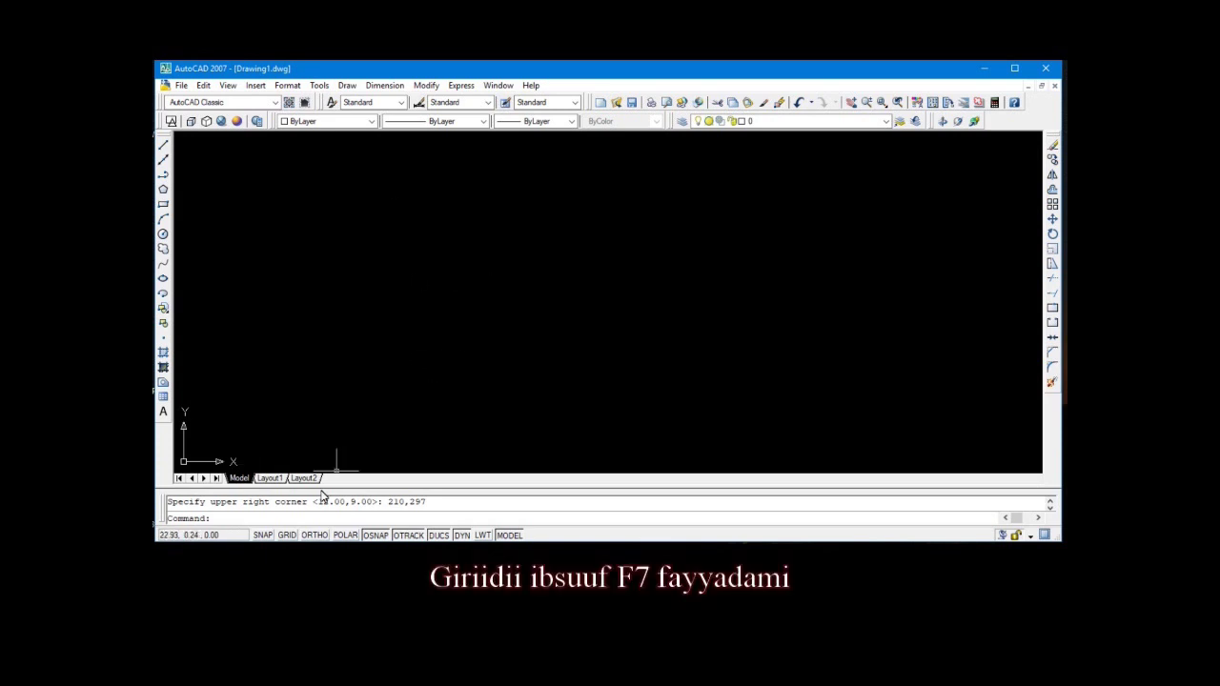
pyautogui.click(287, 536)
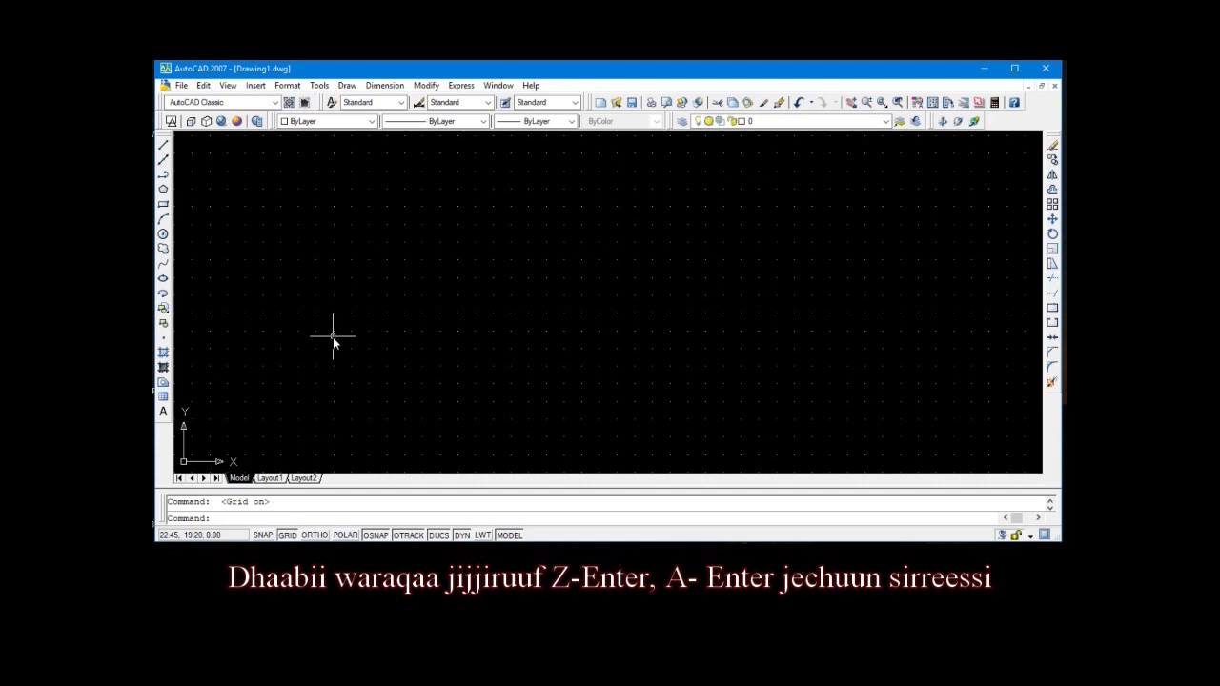
# Zoom All so the whole 210 by 297 limits area is in view, then turn the grid off
pyautogui.scroll(-2, 397, 274)
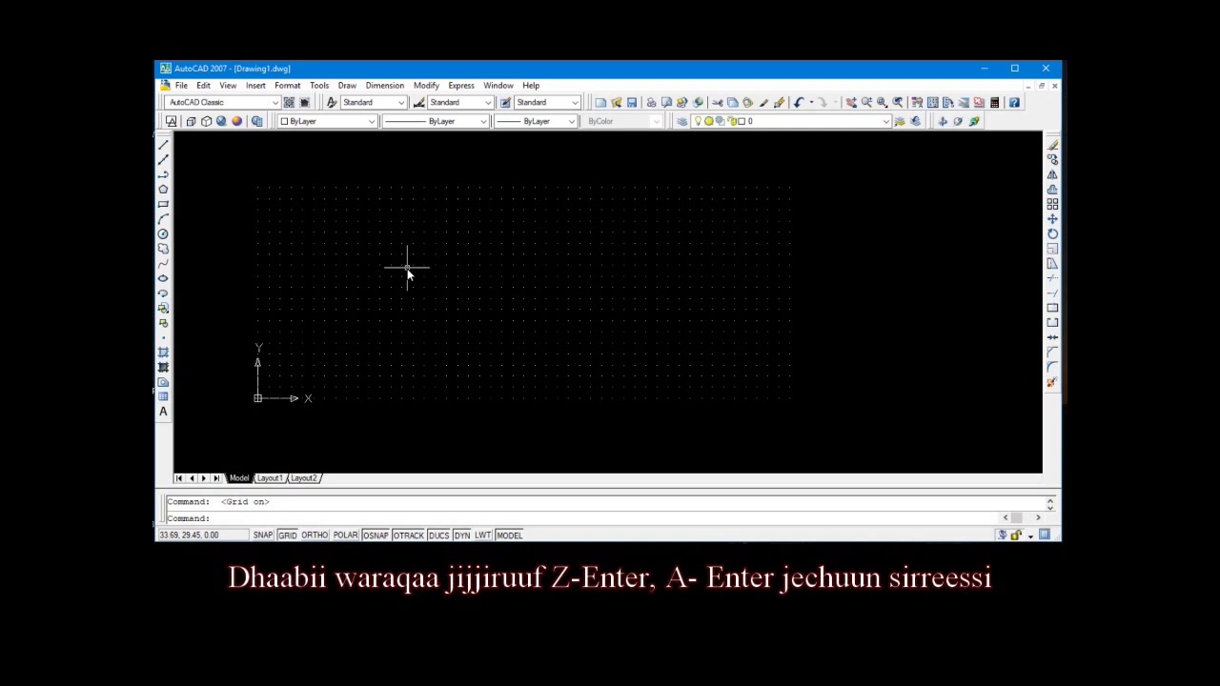
pyautogui.write('z')
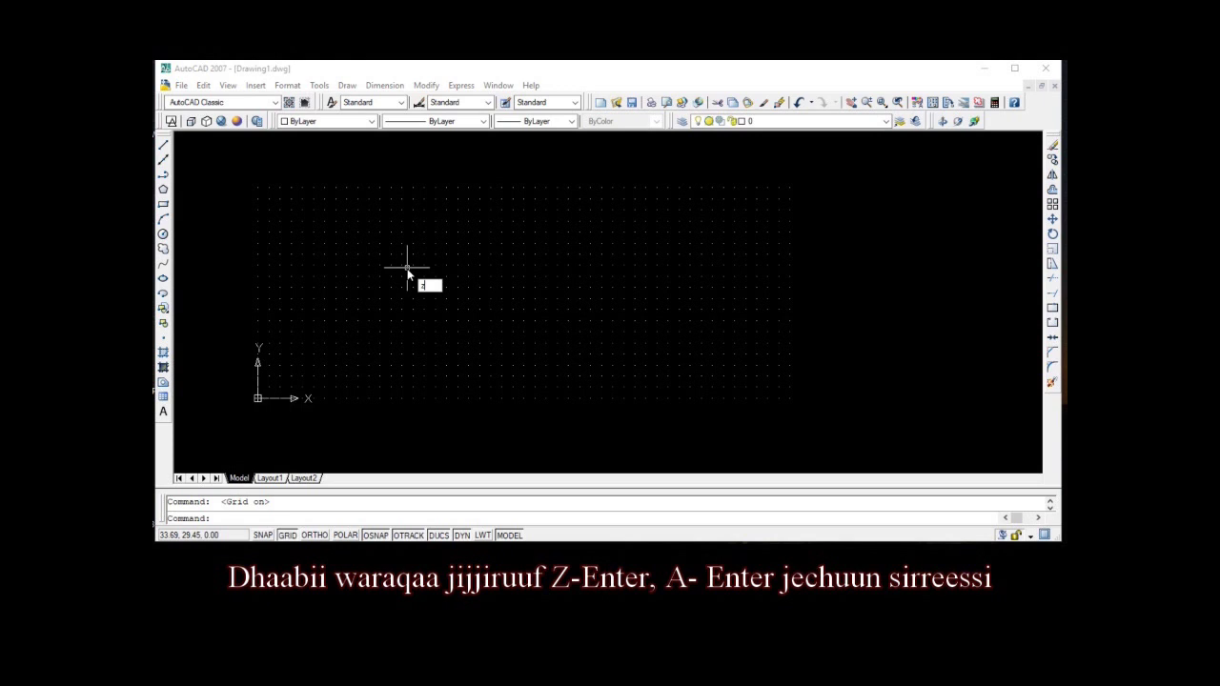
pyautogui.press('Return')
pyautogui.write('a')
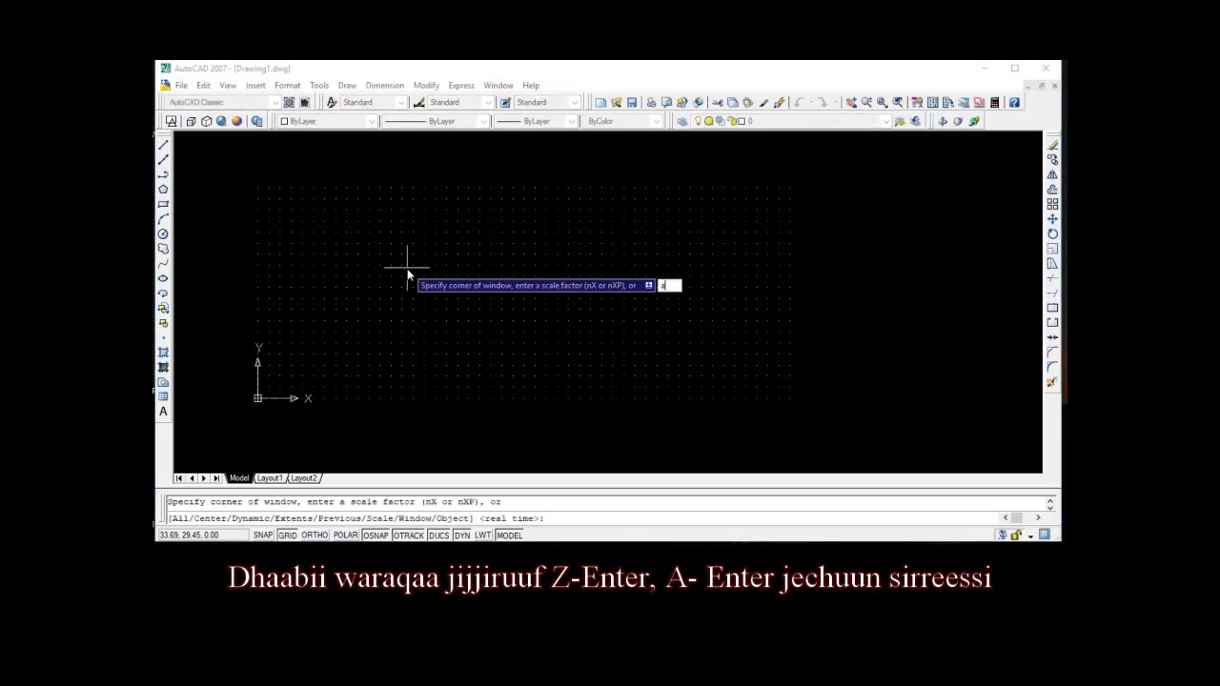
pyautogui.press('Return')
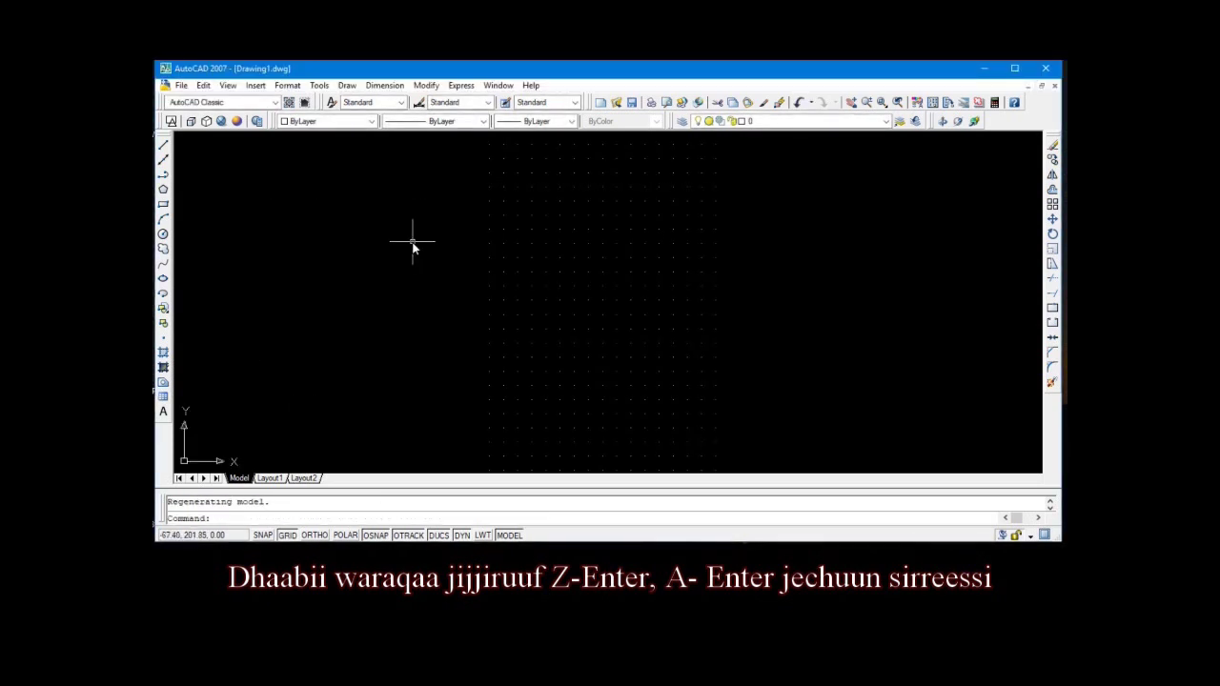
pyautogui.scroll(-2, 509, 309)
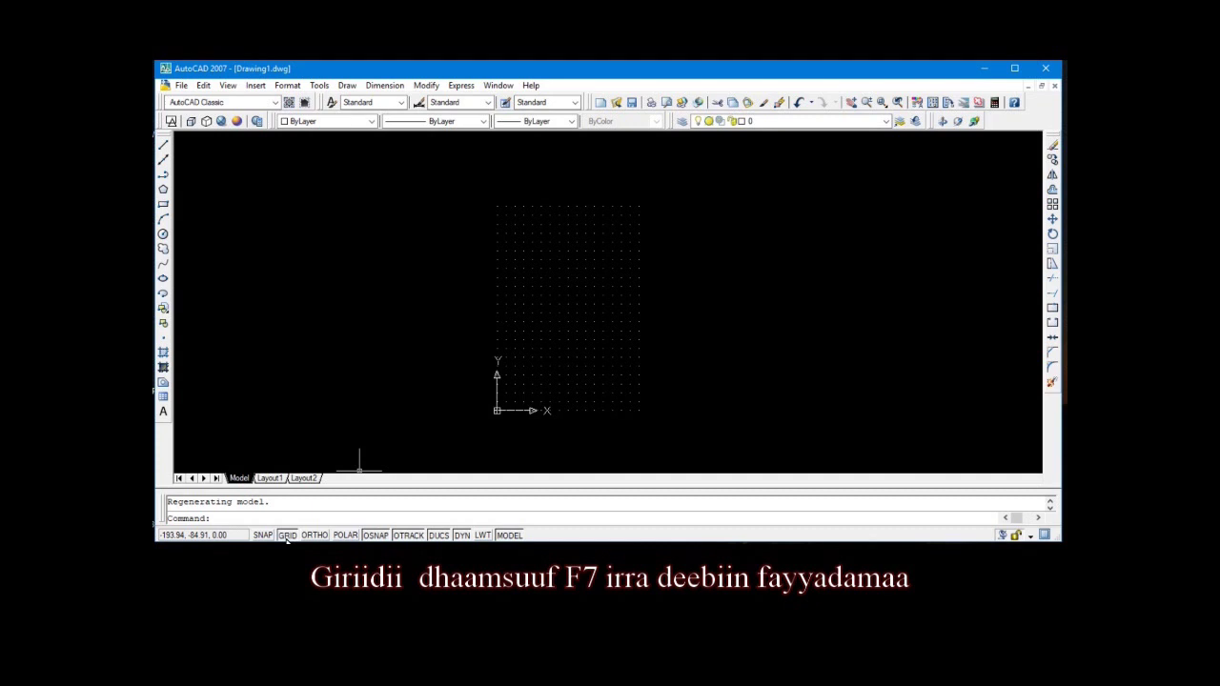
pyautogui.click(286, 534)
# Turn the grid off and erase the test rectangle using a window selection
pyautogui.click(286, 535)
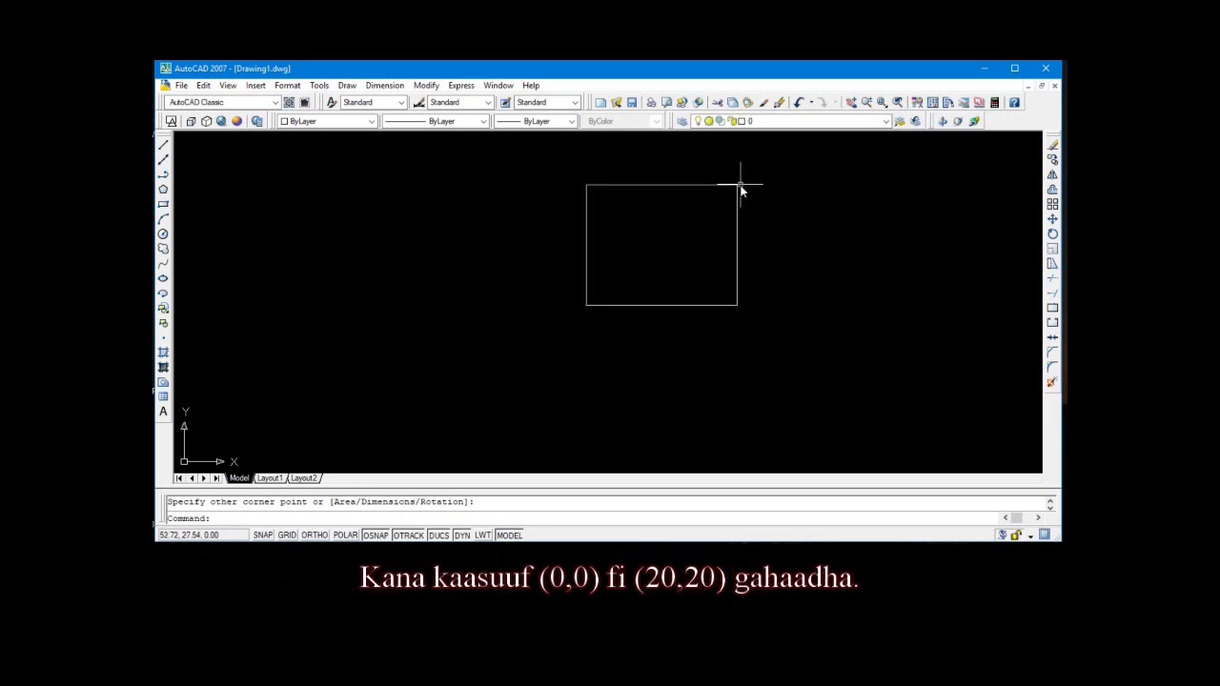
pyautogui.moveTo(675, 248); pyautogui.dragTo(831, 373)
pyautogui.press('Delete')
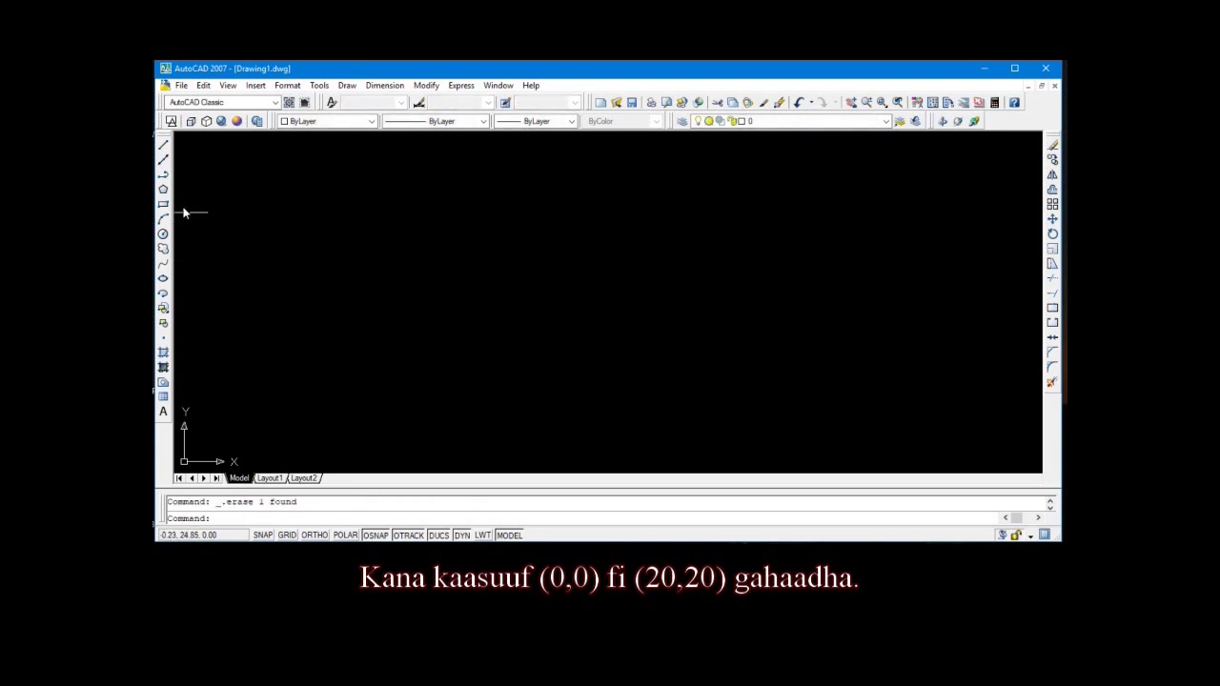
pyautogui.click(163, 143)
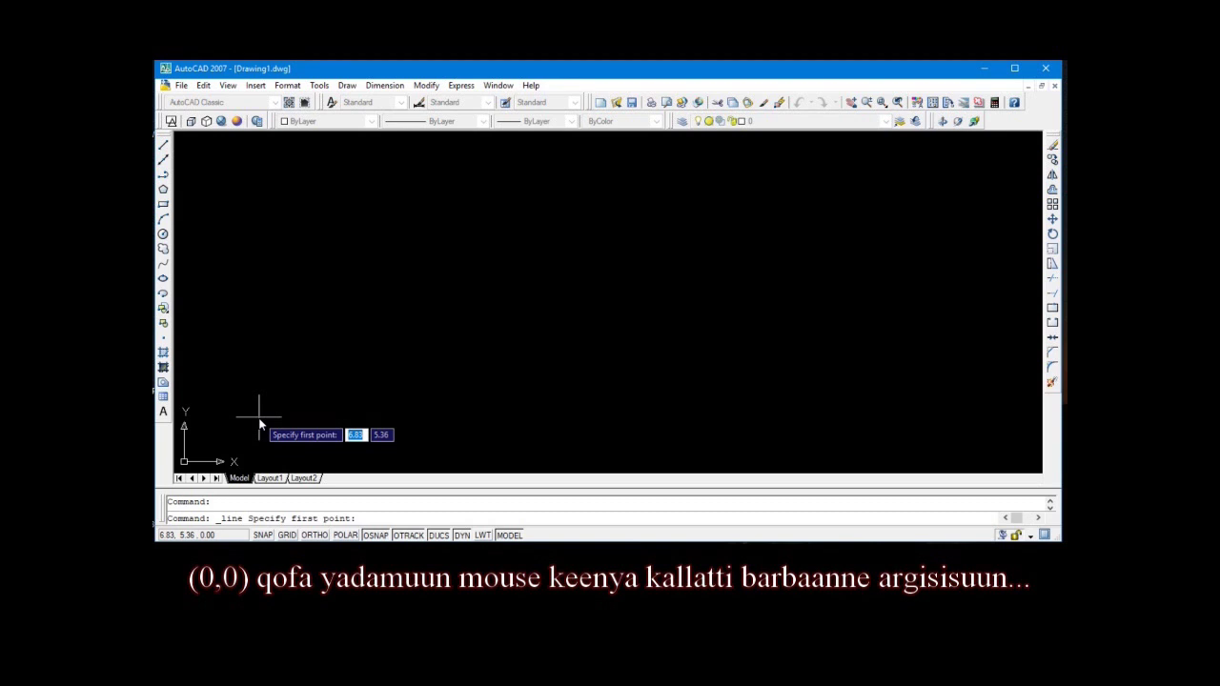
# Place the line's first point at 0,0 and switch Ortho on
pyautogui.write('0')
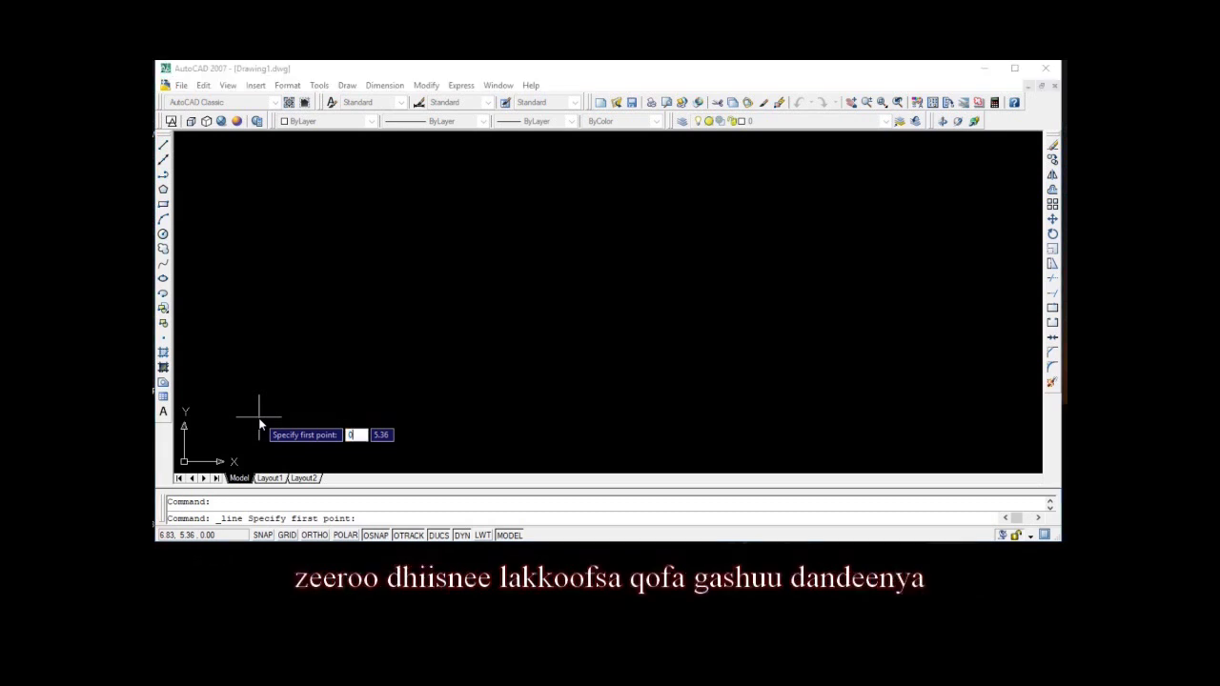
pyautogui.press('Tab')
pyautogui.write('0')
pyautogui.press('Return')
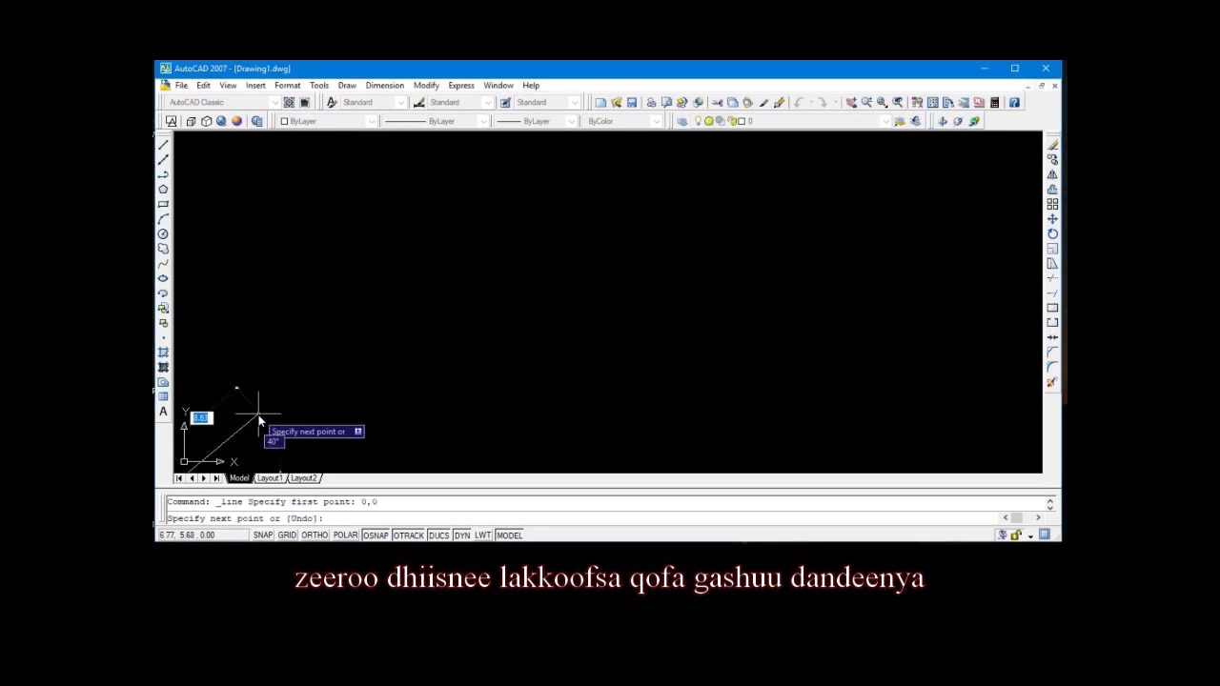
pyautogui.scroll(-2, 343, 308)
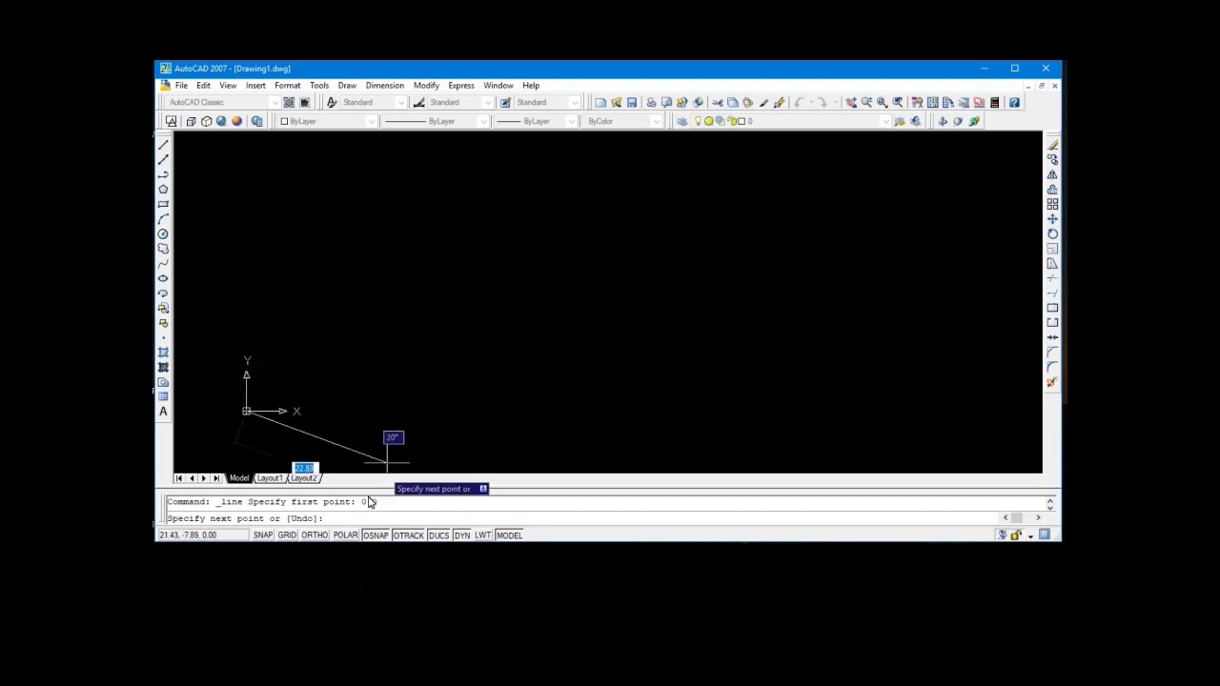
pyautogui.click(315, 536)
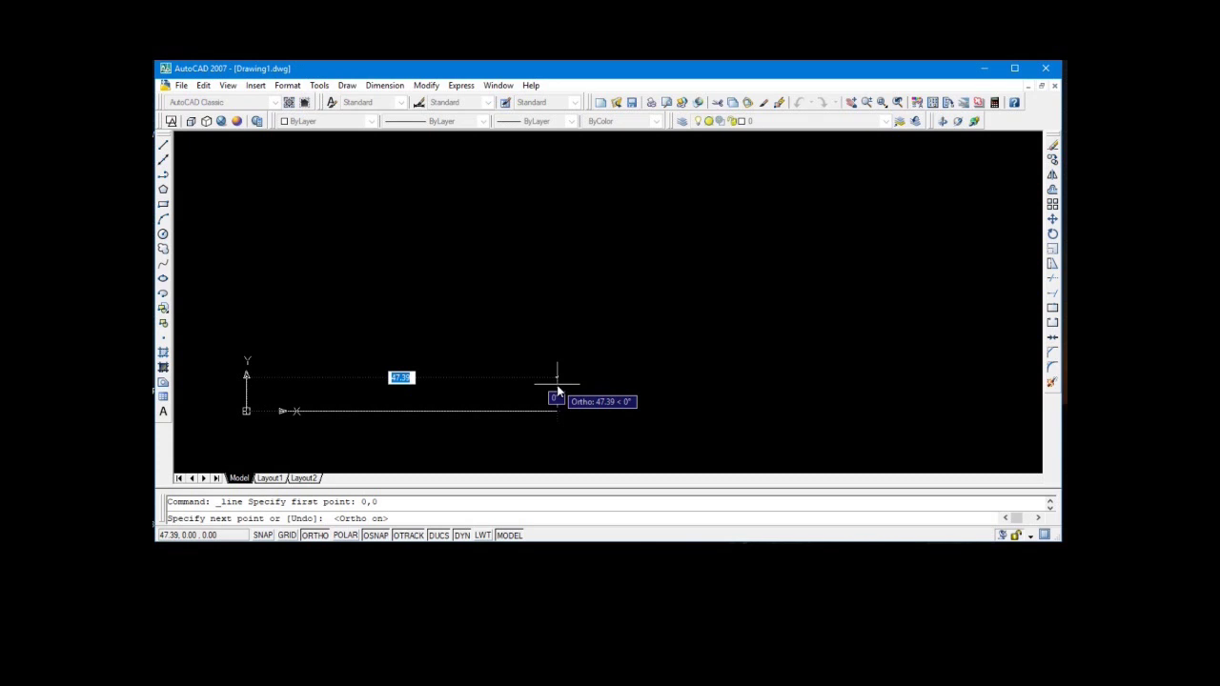
# Draw three 20-unit sides from the origin and close the square with the C option
pyautogui.write('2')
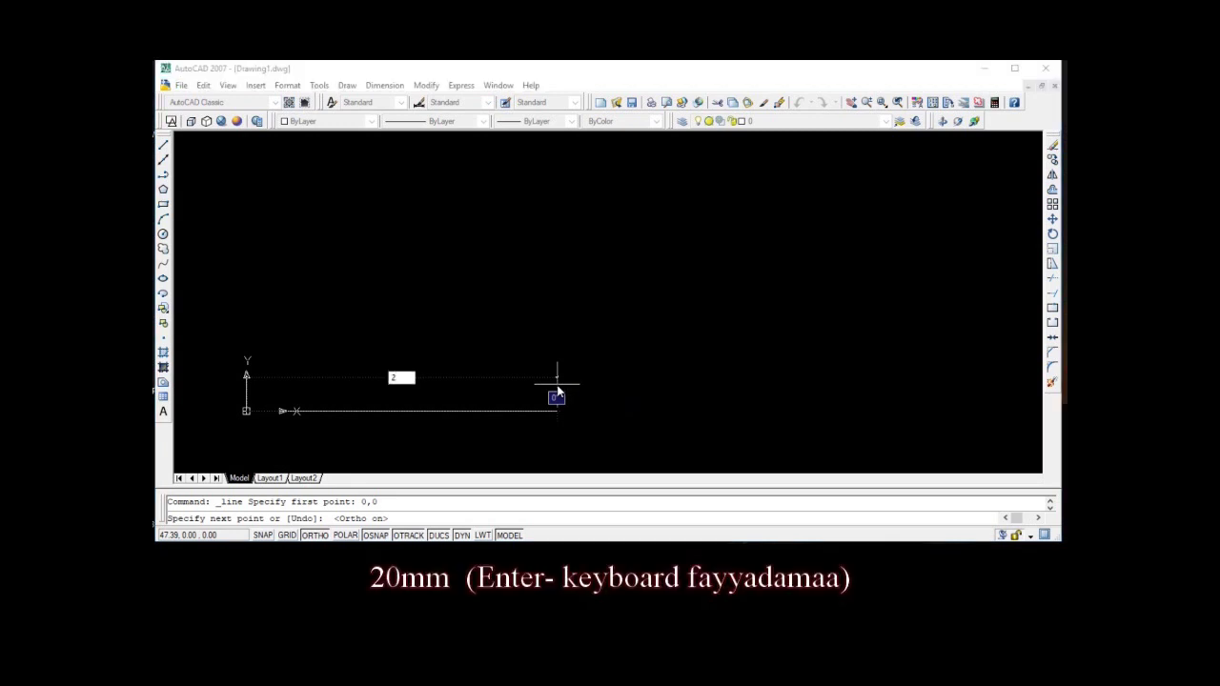
pyautogui.write('0')
pyautogui.press('Return')
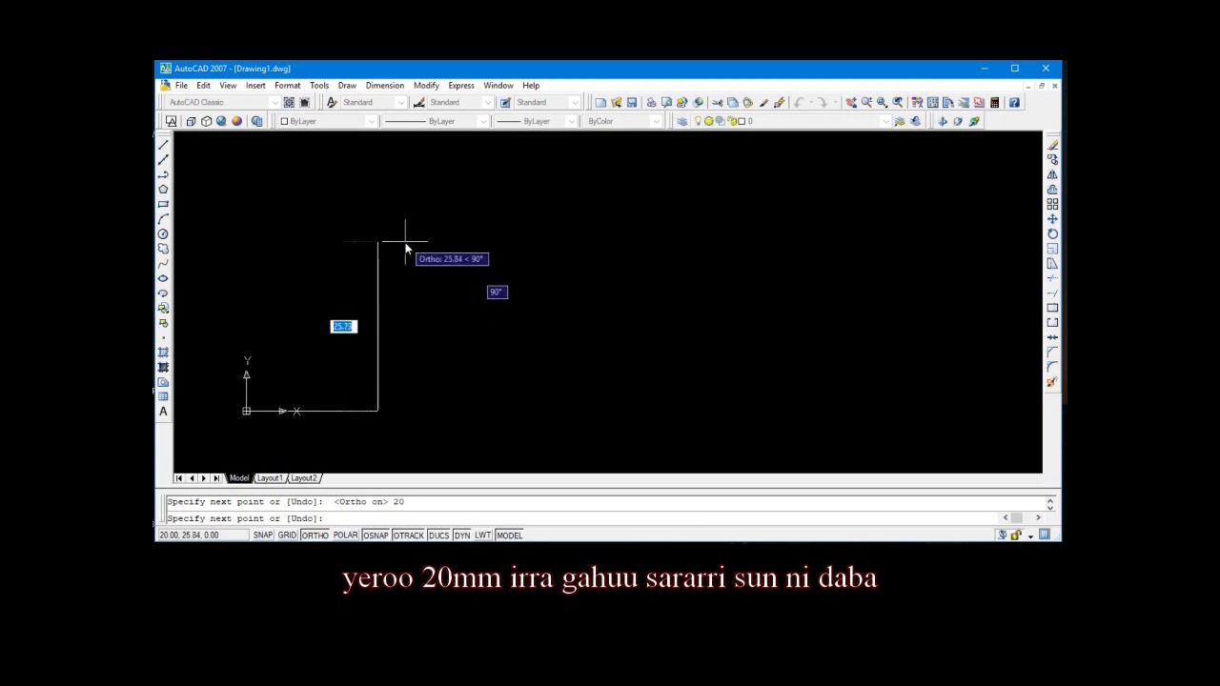
pyautogui.write('2')
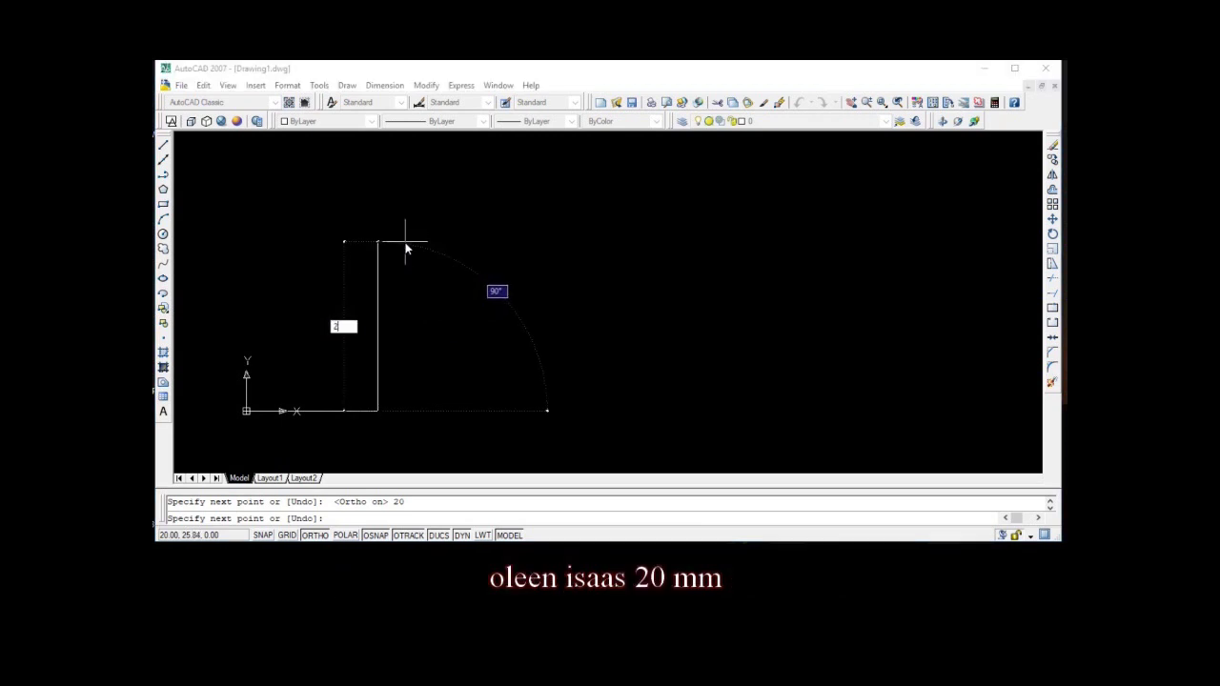
pyautogui.write('0')
pyautogui.press('Return')
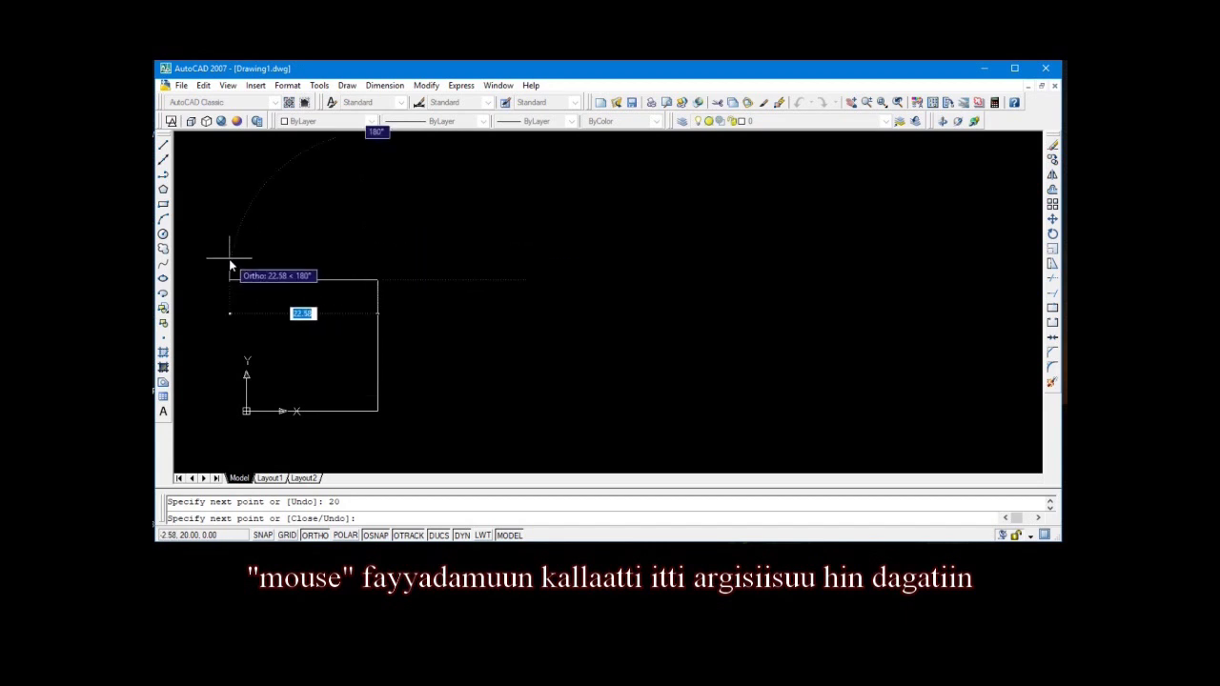
pyautogui.write('2')
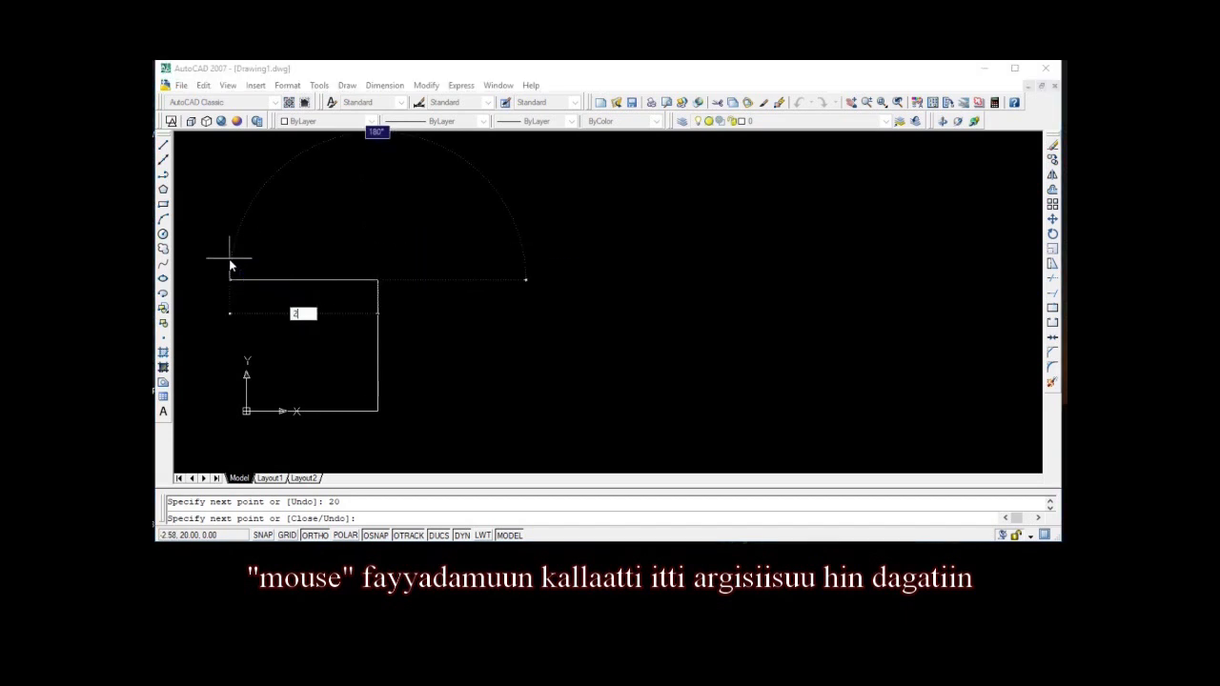
pyautogui.write('0')
pyautogui.press('Return')
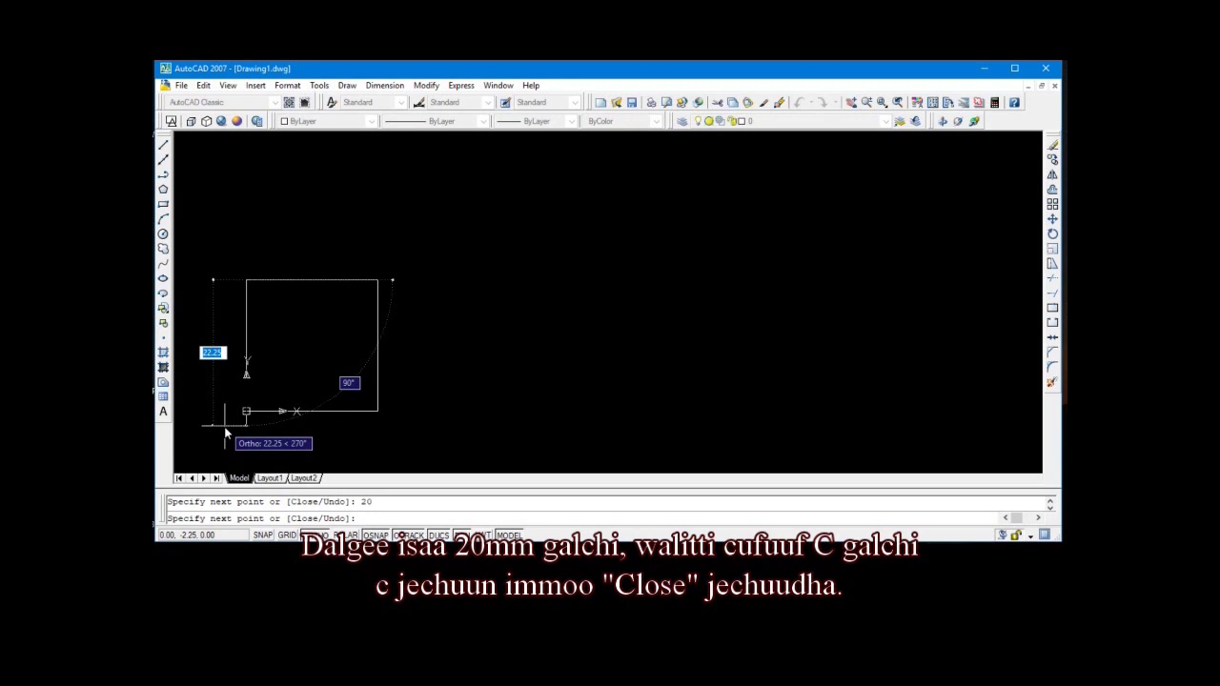
pyautogui.write('c')
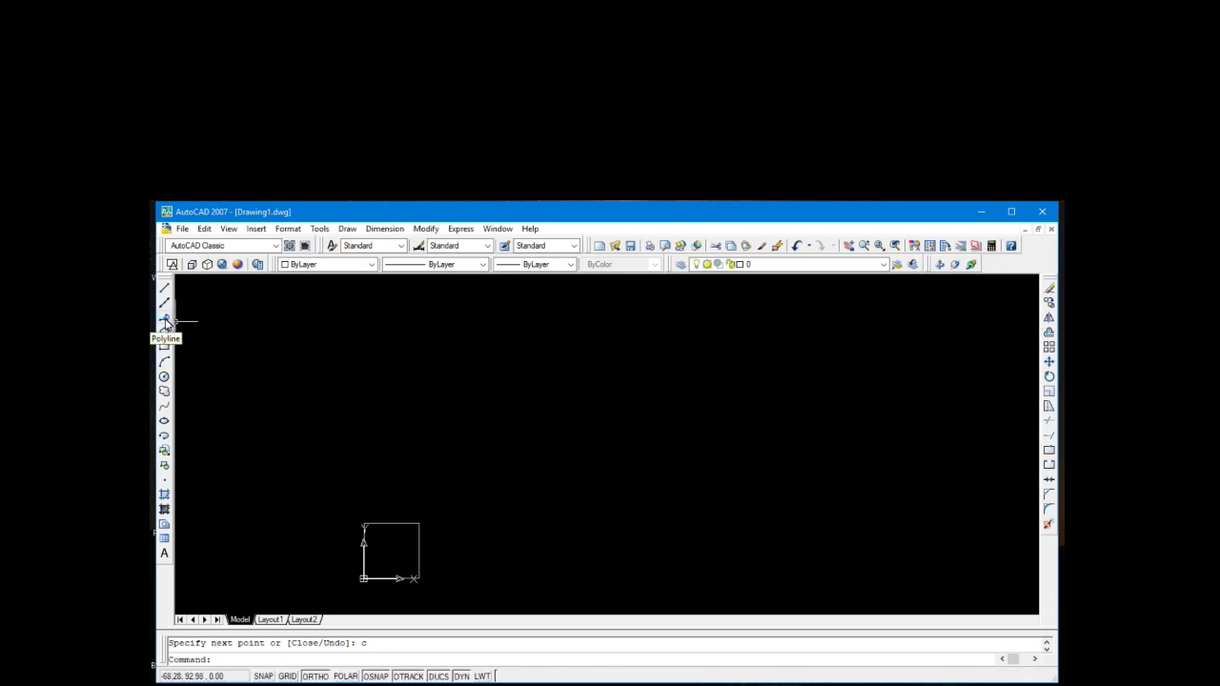
# Start a polyline at point 30,0
pyautogui.click(165, 320)
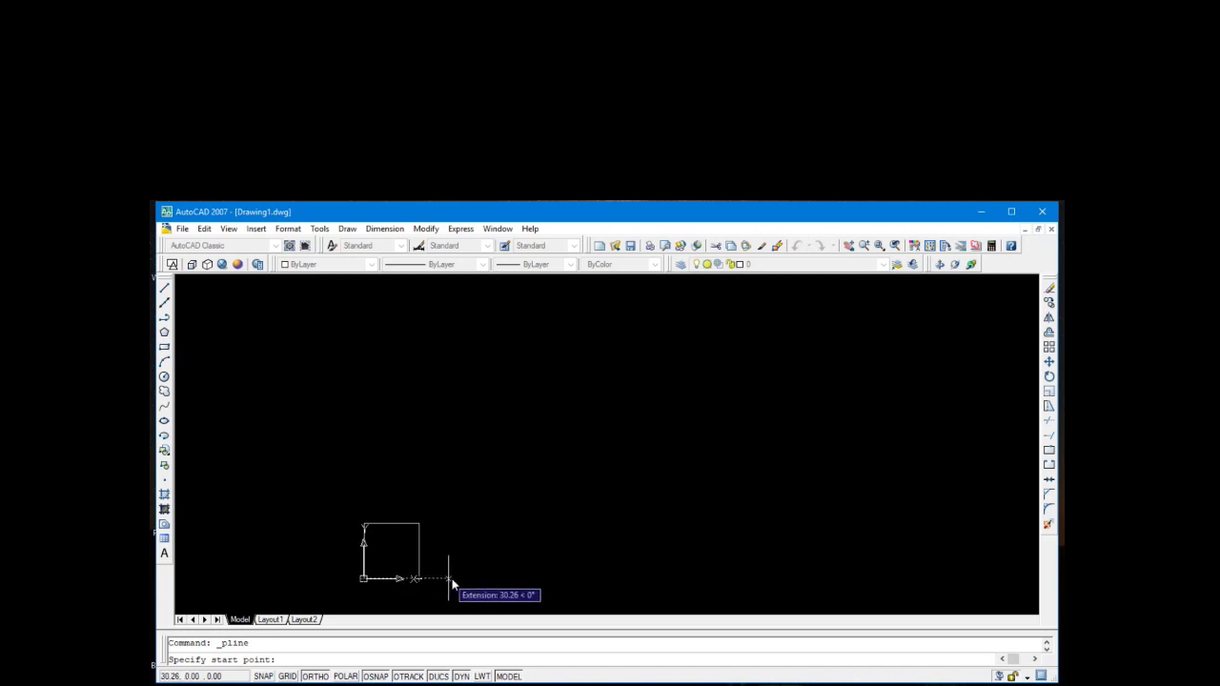
pyautogui.write('30')
pyautogui.press('Tab')
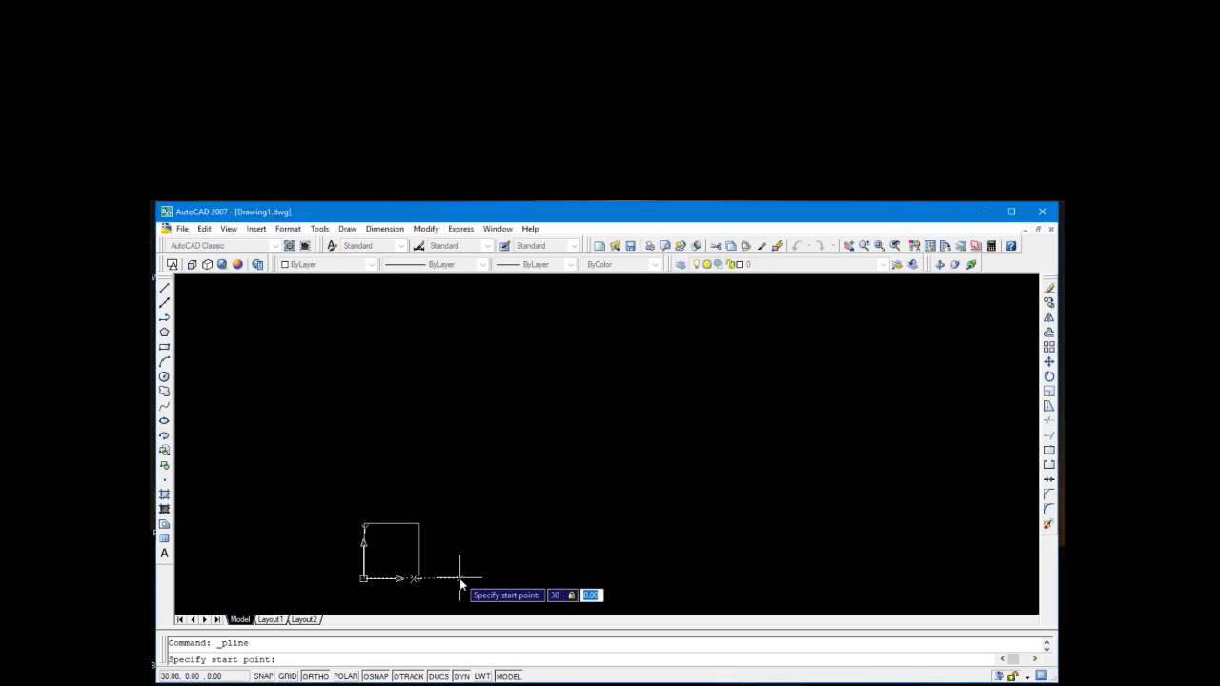
pyautogui.write('0')
pyautogui.press('Return')
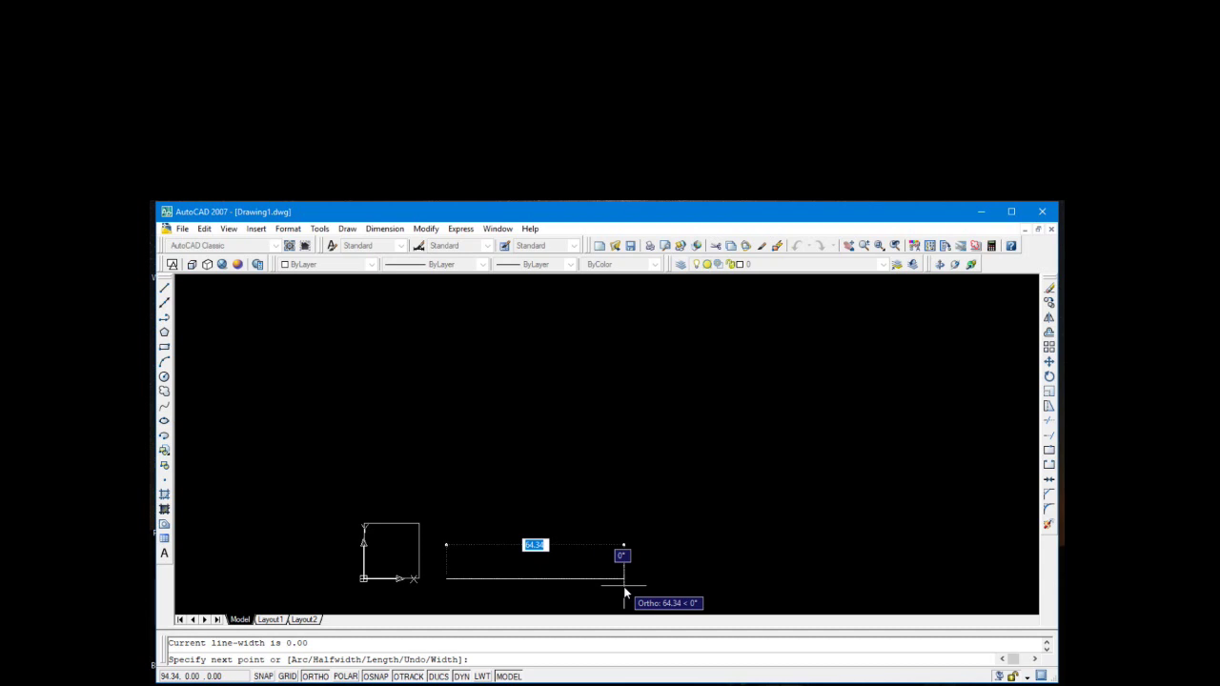
# Draw three 20-unit polyline sides and close them into a square
pyautogui.write('20')
pyautogui.press('Return')
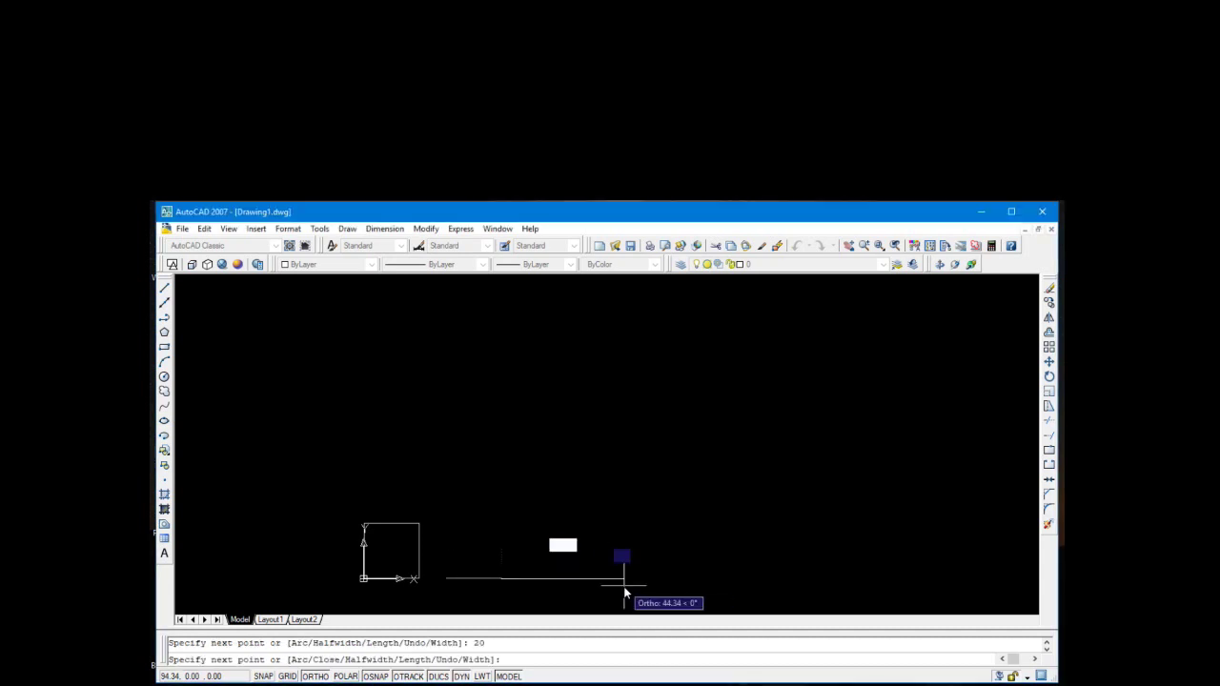
pyautogui.write('20')
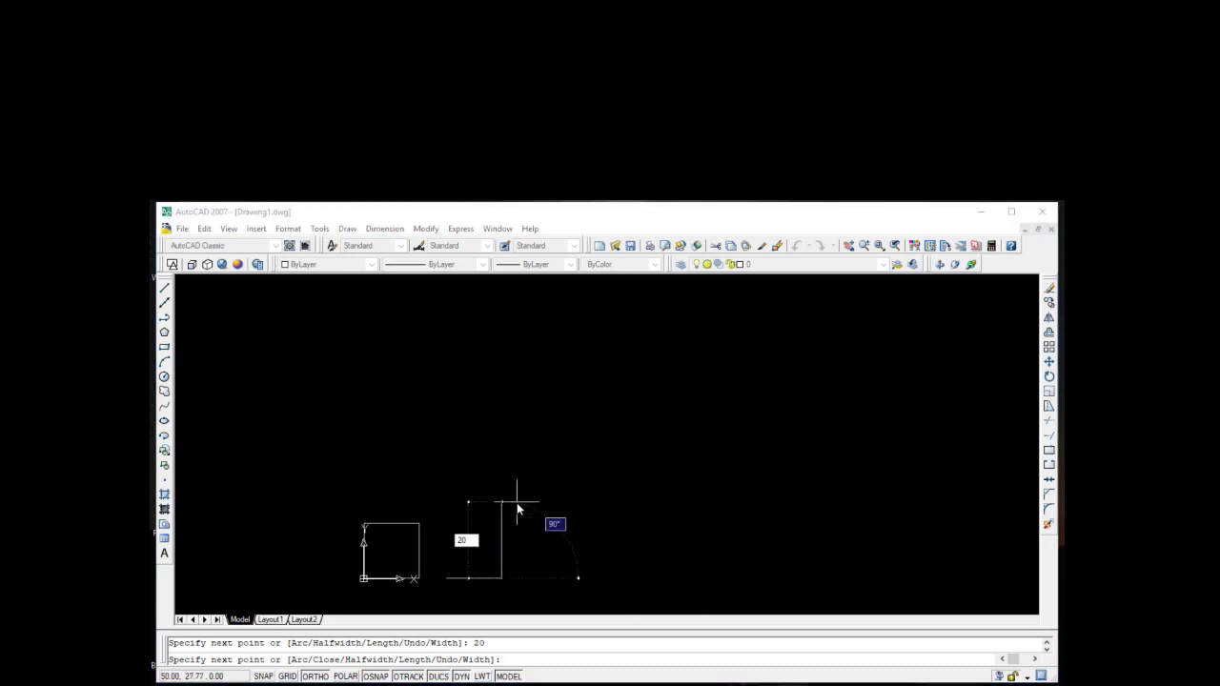
pyautogui.press('Return')
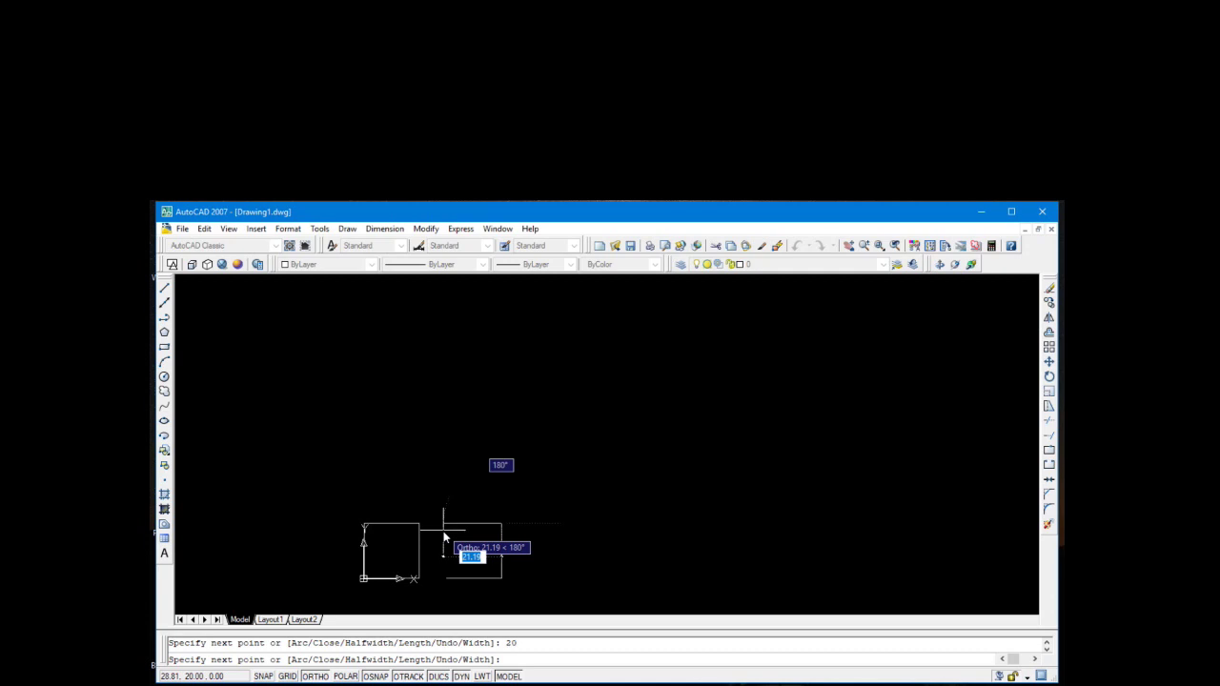
pyautogui.write('20')
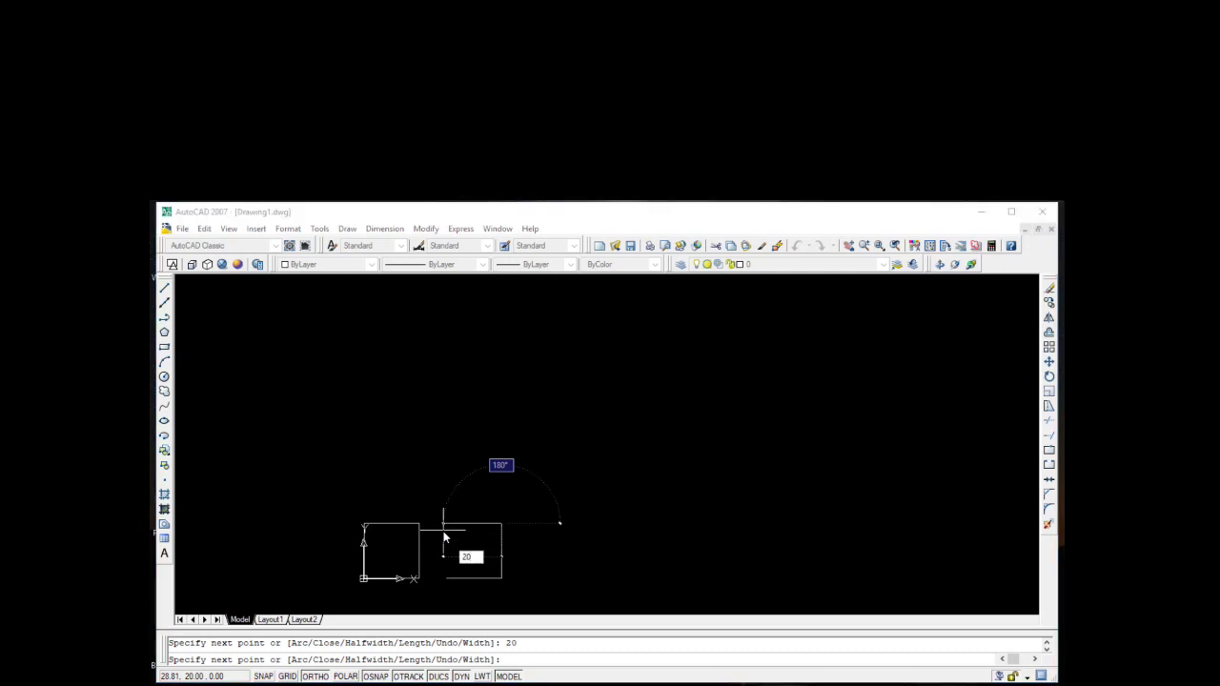
pyautogui.press('Return')
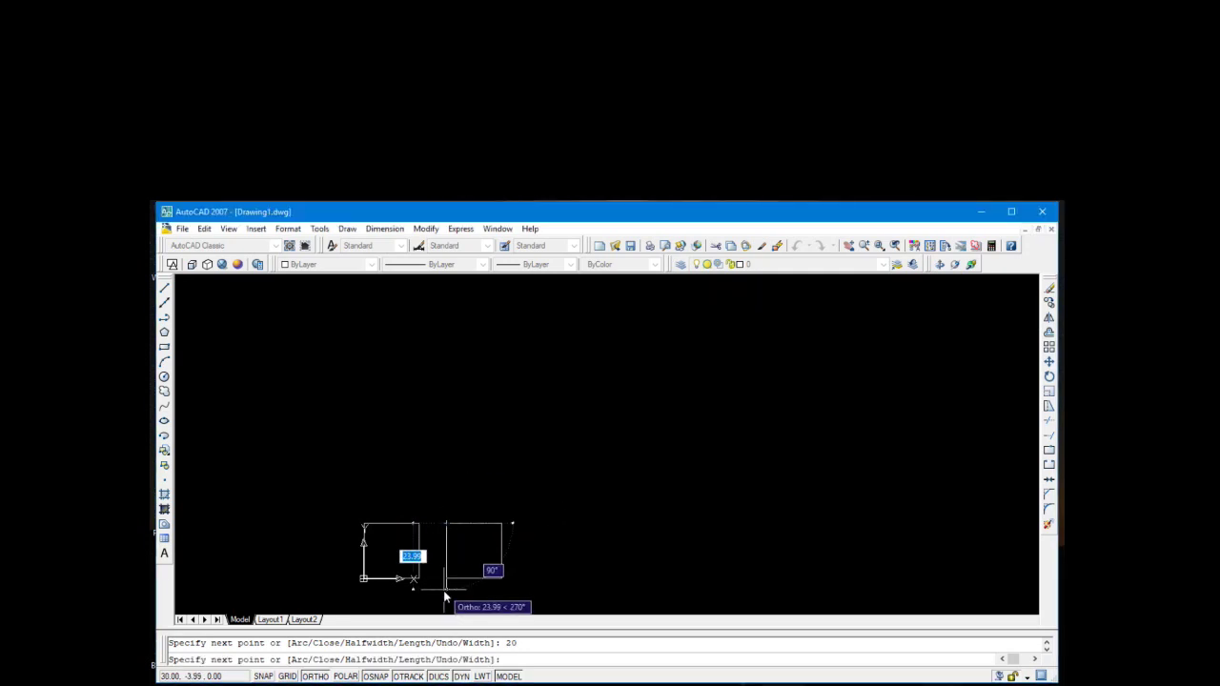
pyautogui.write('c')
pyautogui.press('Return')
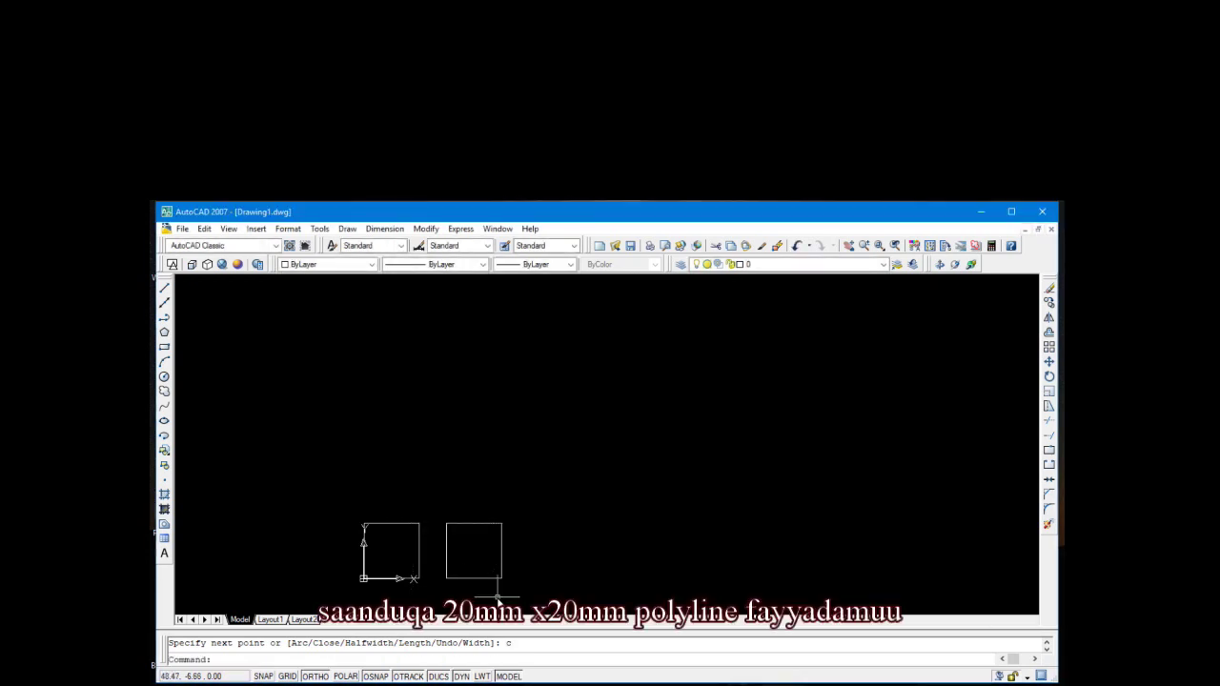
pyautogui.click(879, 247)
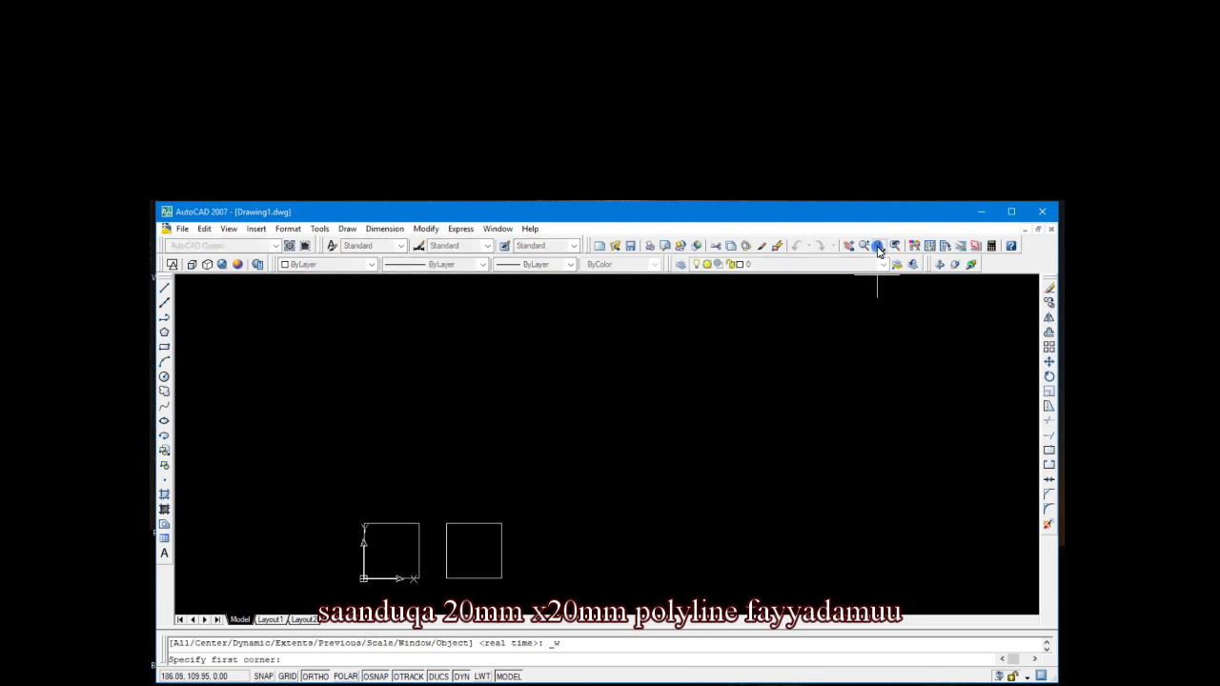
# Zoom in around both squares, then trial-delete the left square's top edge and the right square, undoing each
pyautogui.click(312, 502)
pyautogui.click(585, 596)
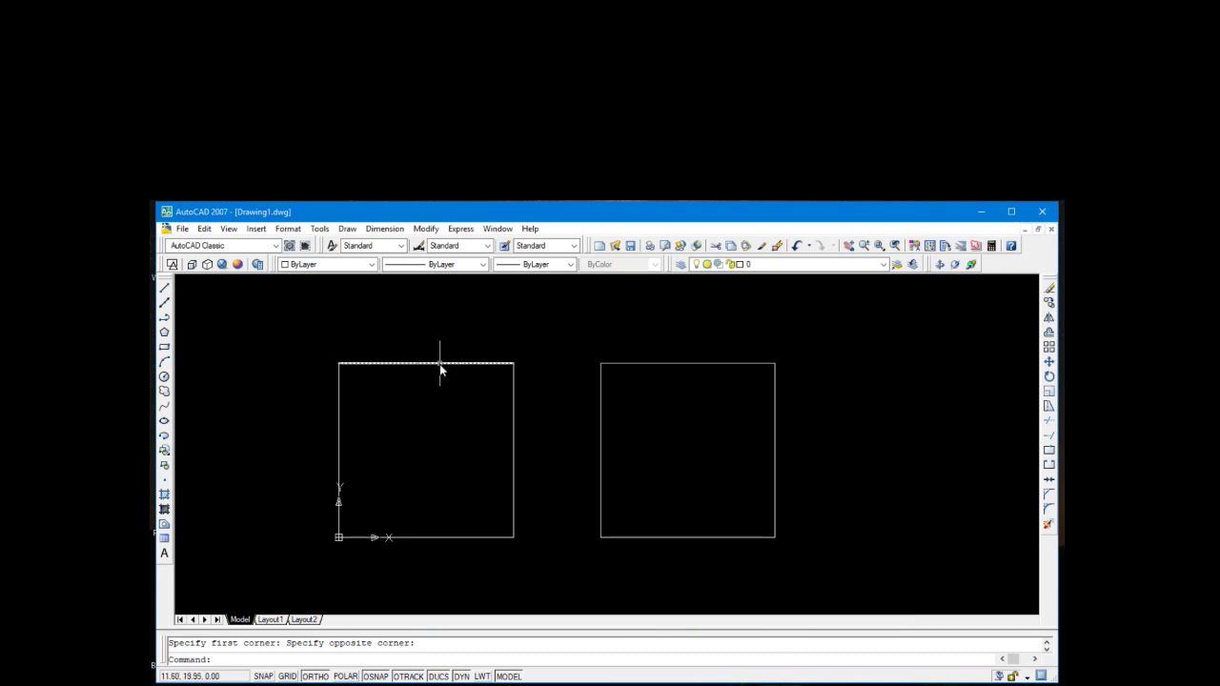
pyautogui.click(439, 363)
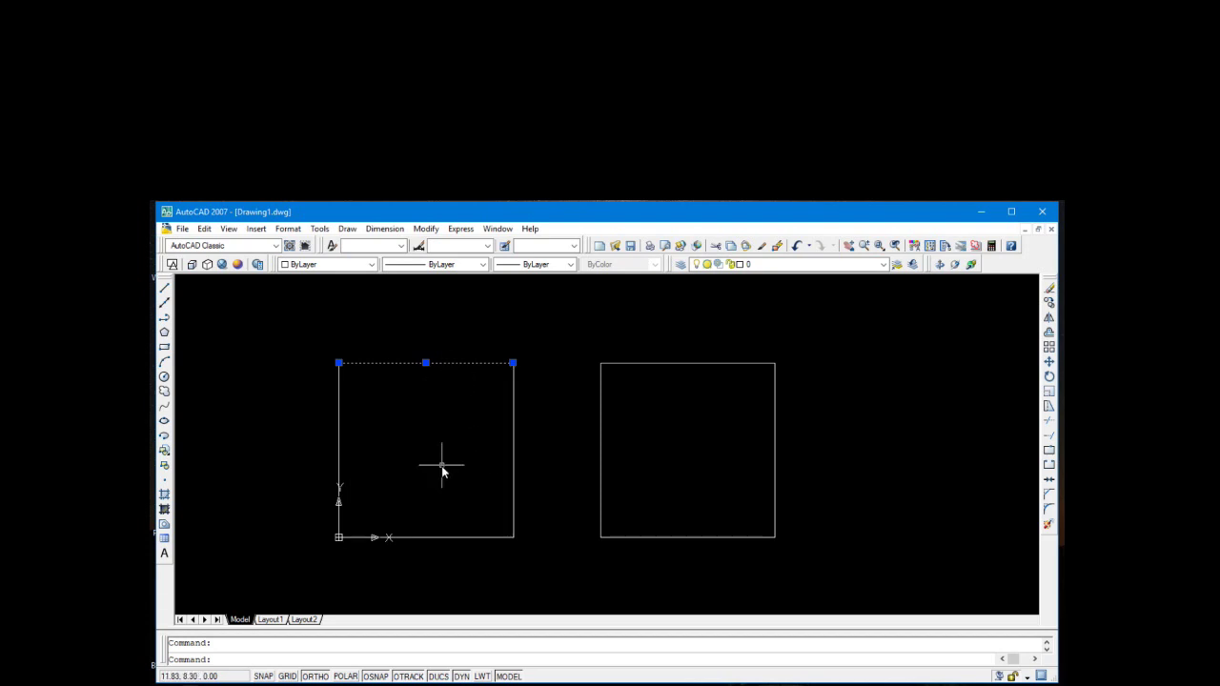
pyautogui.press('Delete')
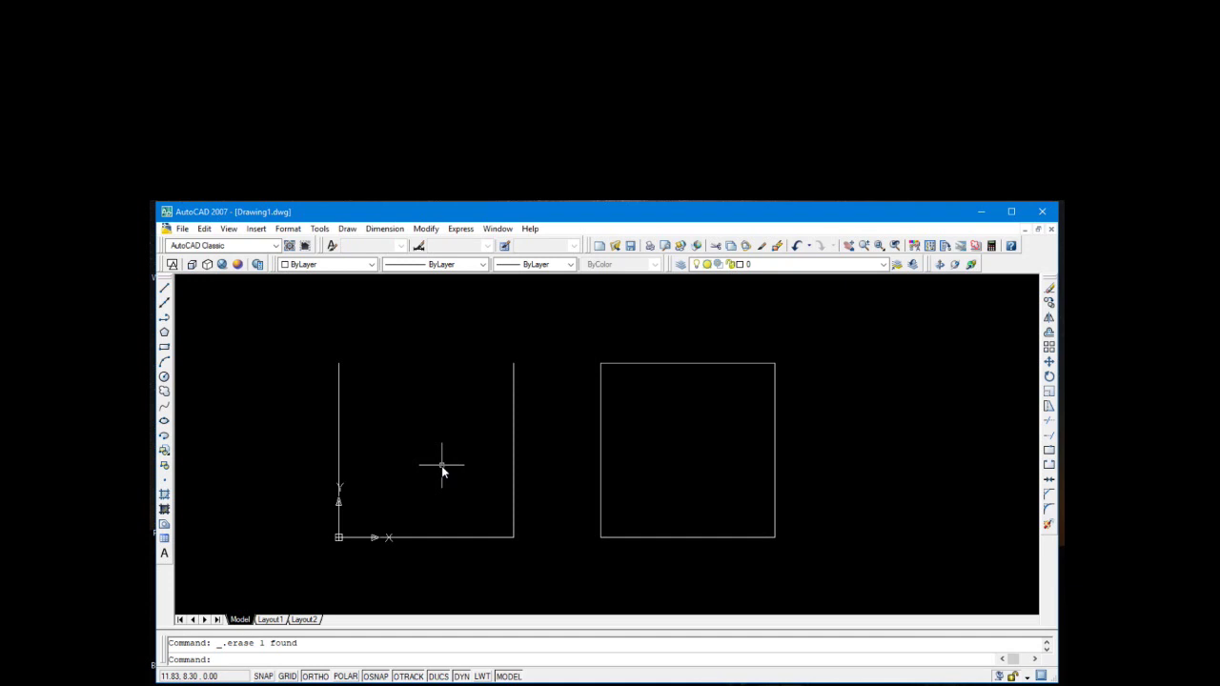
pyautogui.hotkey('ctrl', 'z')
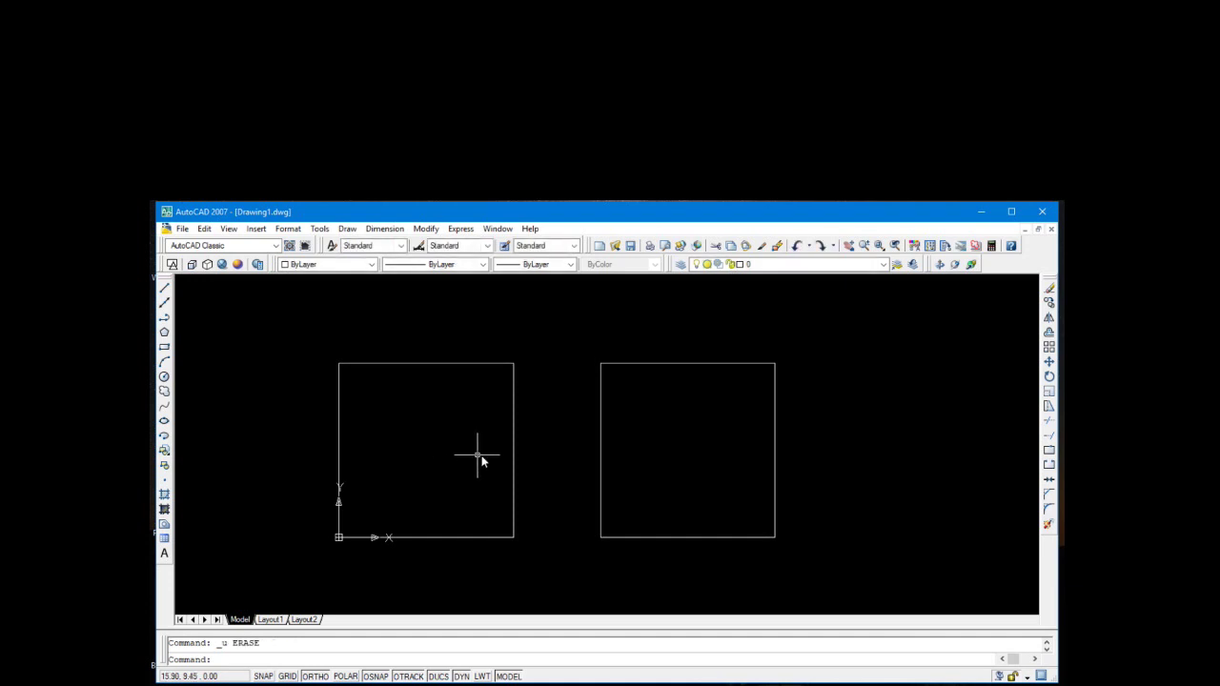
pyautogui.click(602, 463)
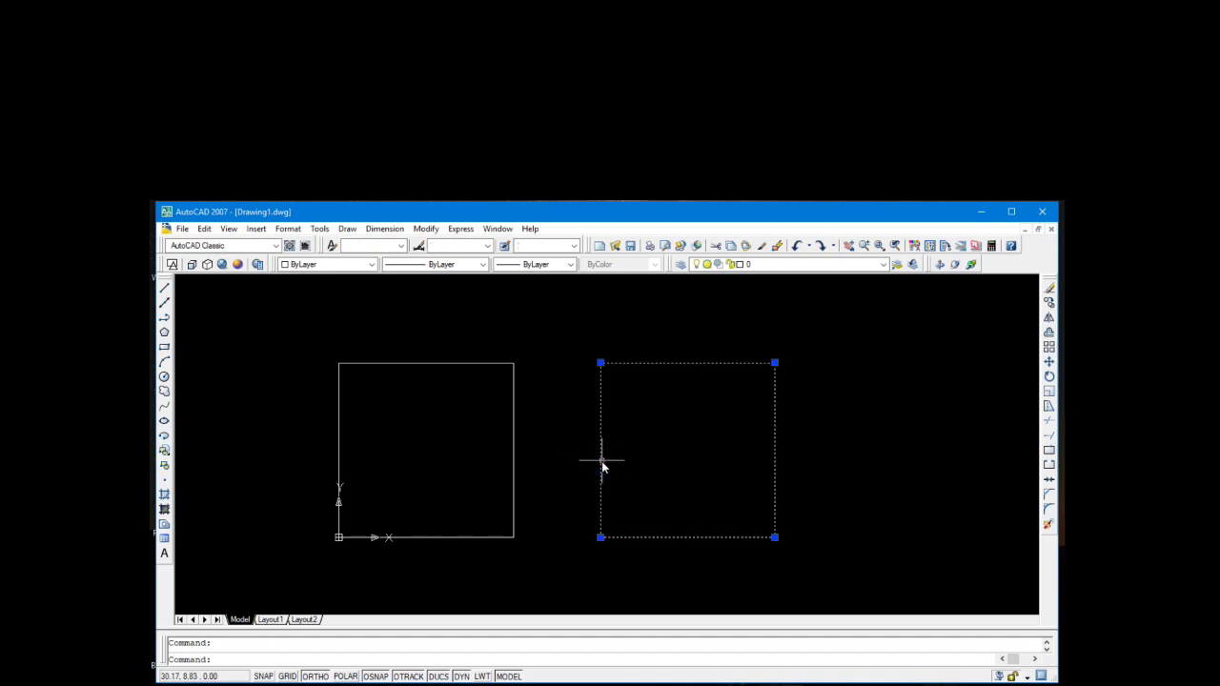
pyautogui.press('Delete')
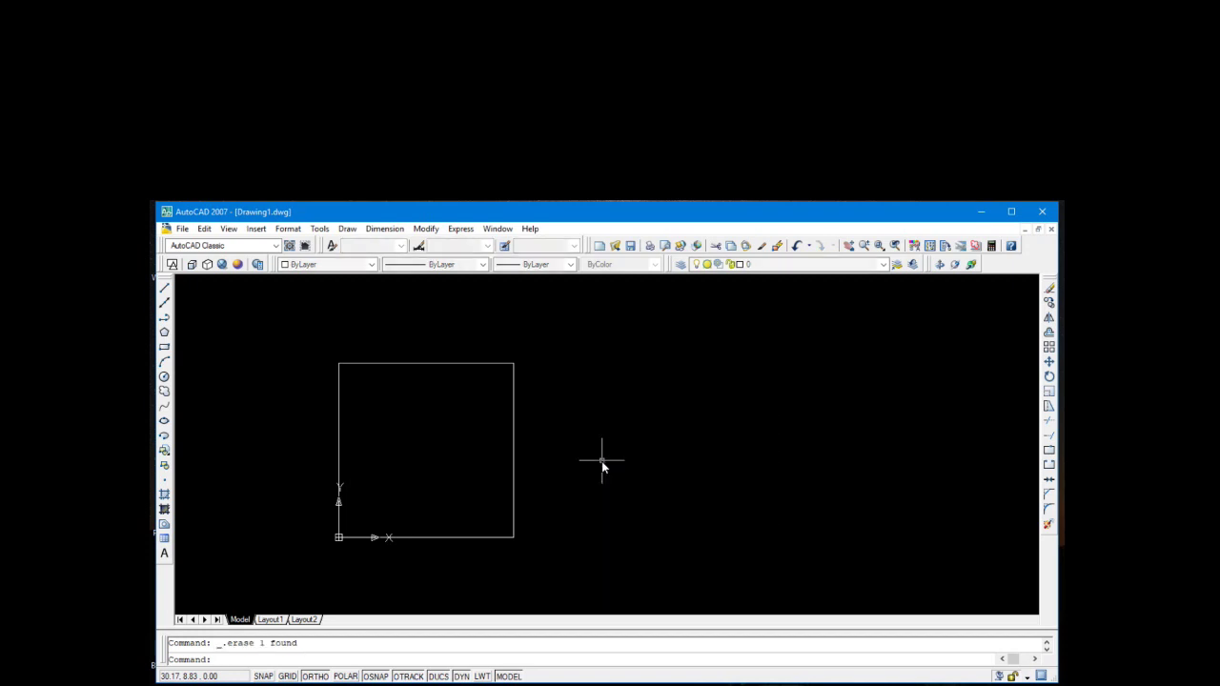
pyautogui.hotkey('ctrl', 'z')
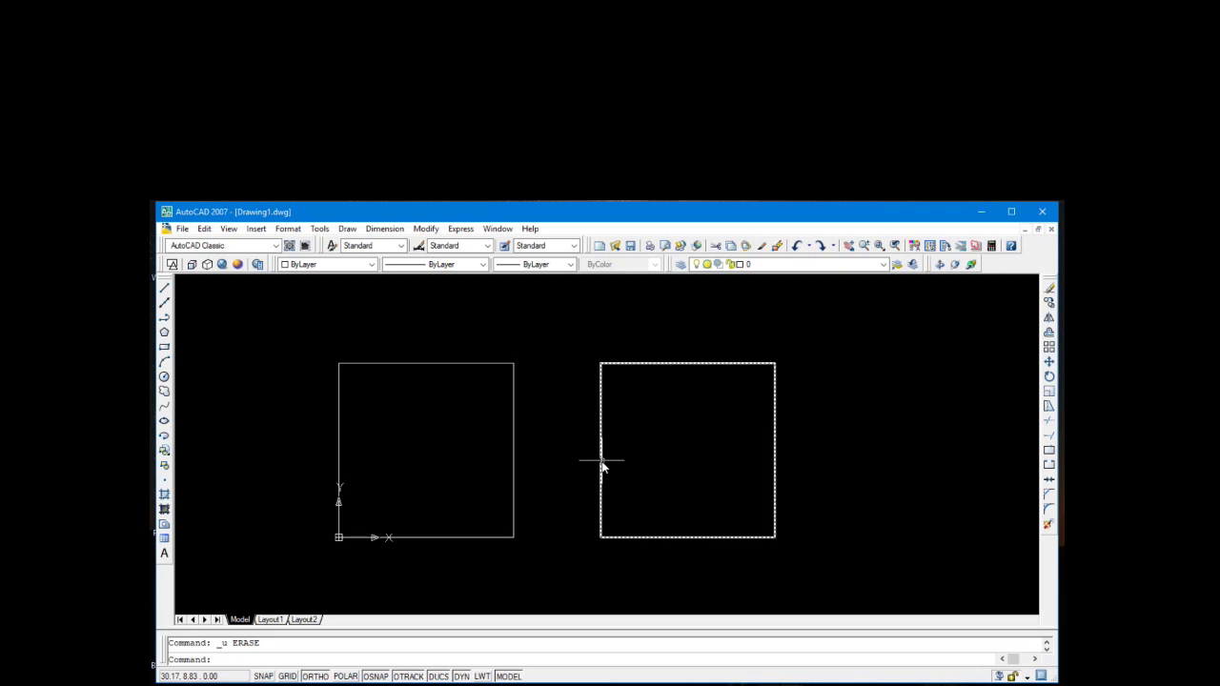
pyautogui.press('Escape')
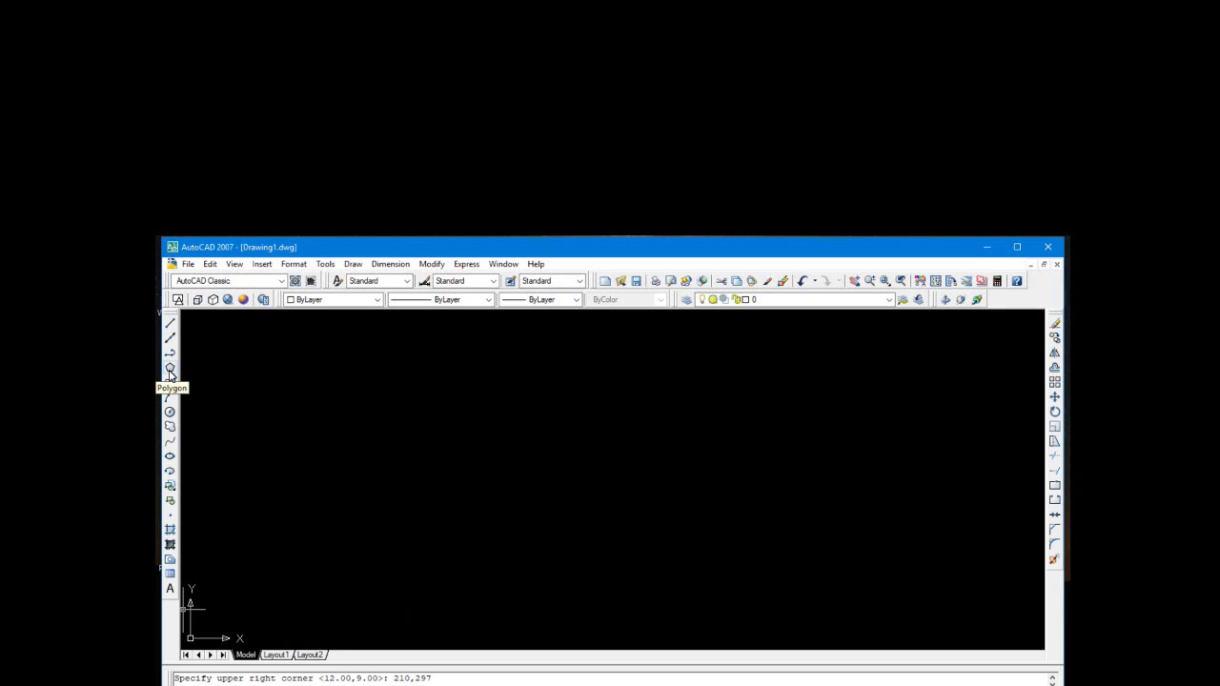
# Start a 6-sided polygon centred at 40,40
pyautogui.click(171, 370)
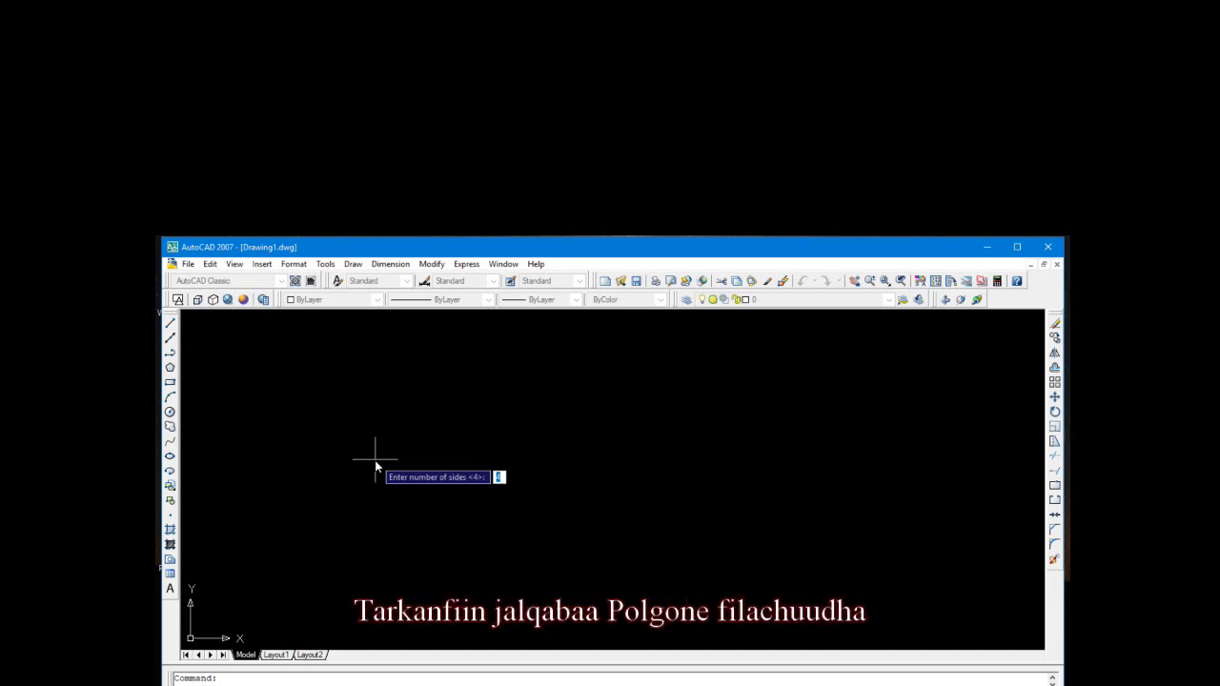
pyautogui.write('6')
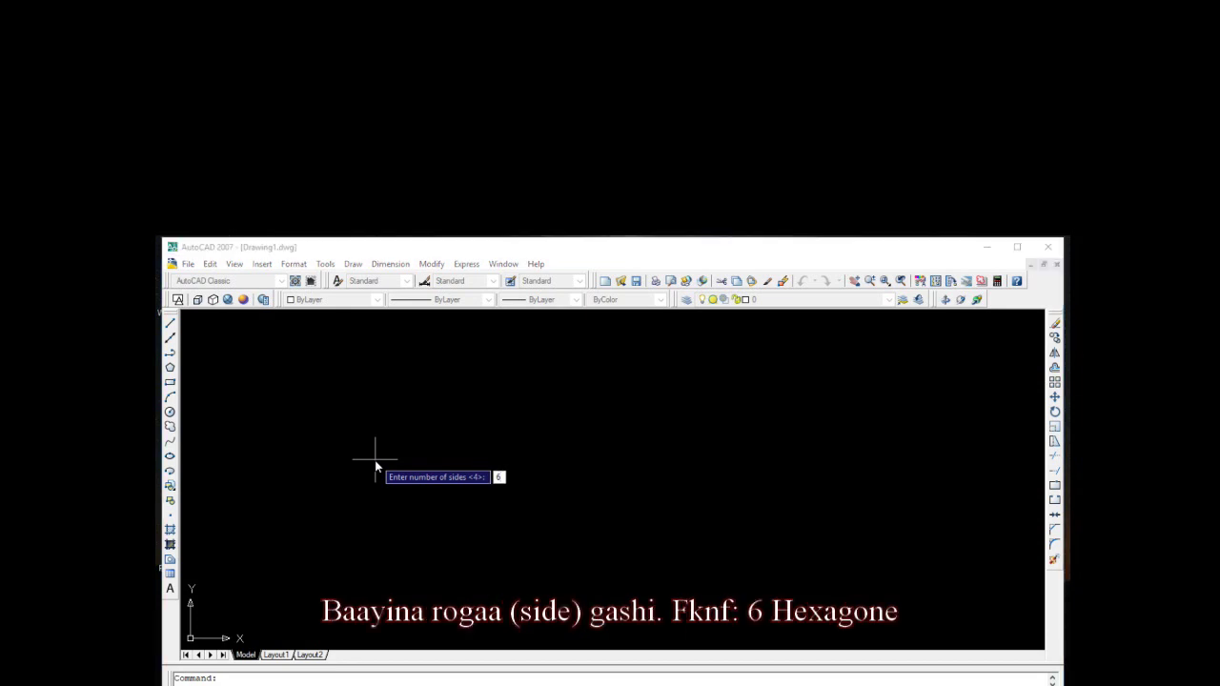
pyautogui.press('Return')
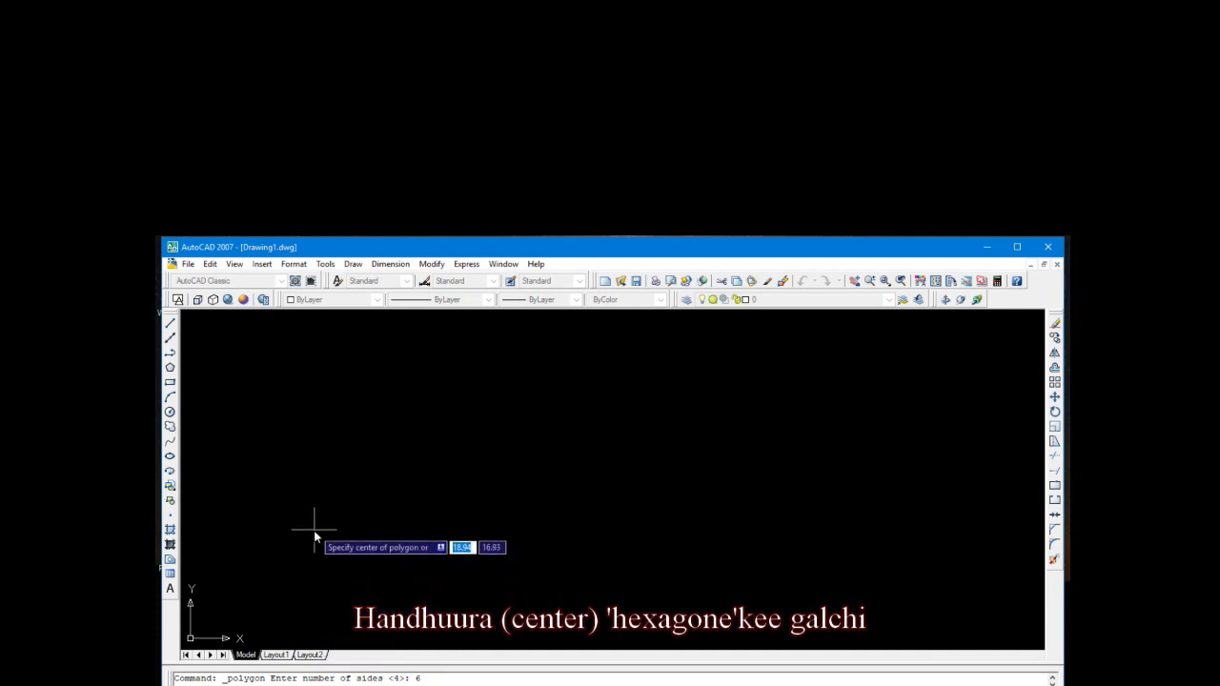
pyautogui.write('40')
pyautogui.press('Tab')
pyautogui.write('4')
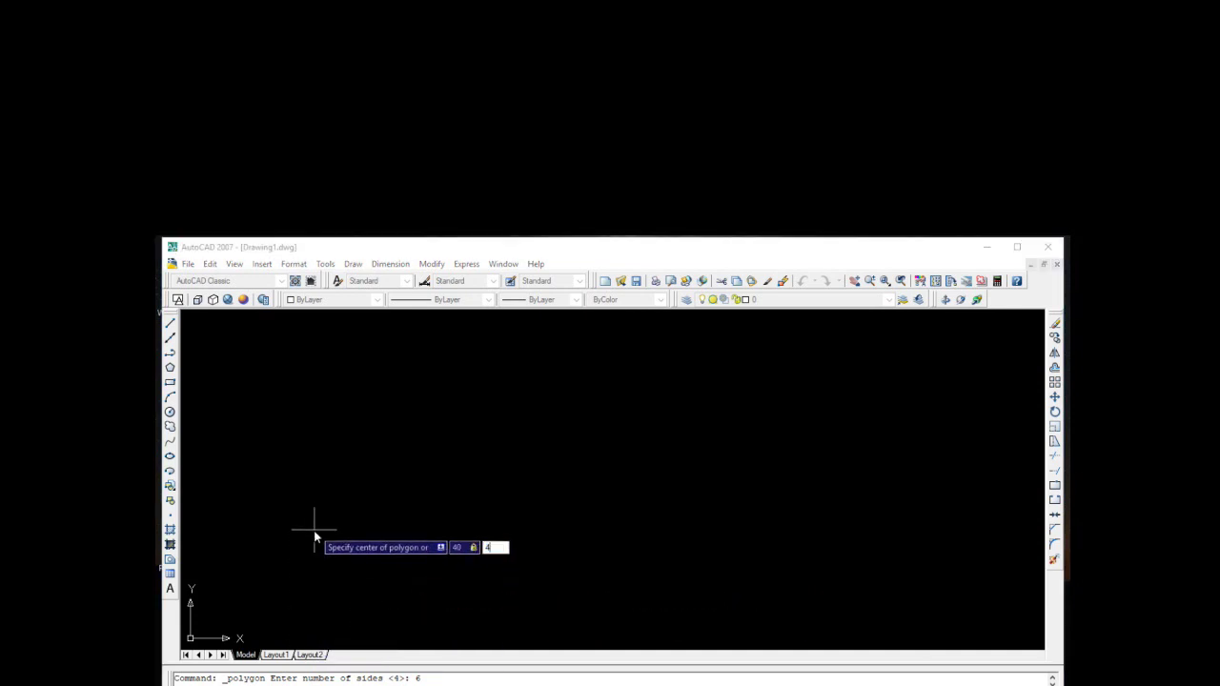
pyautogui.write('0')
pyautogui.press('Return')
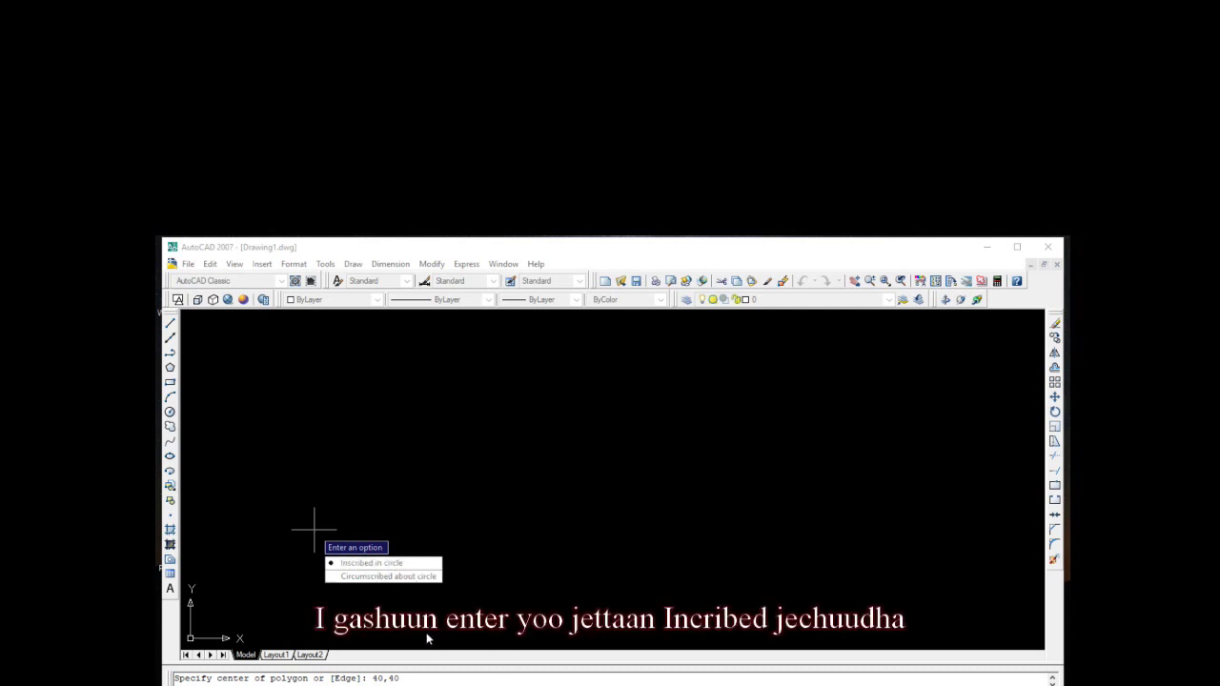
# Make the hexagon inscribed in a circle of radius 20
pyautogui.click(374, 563)
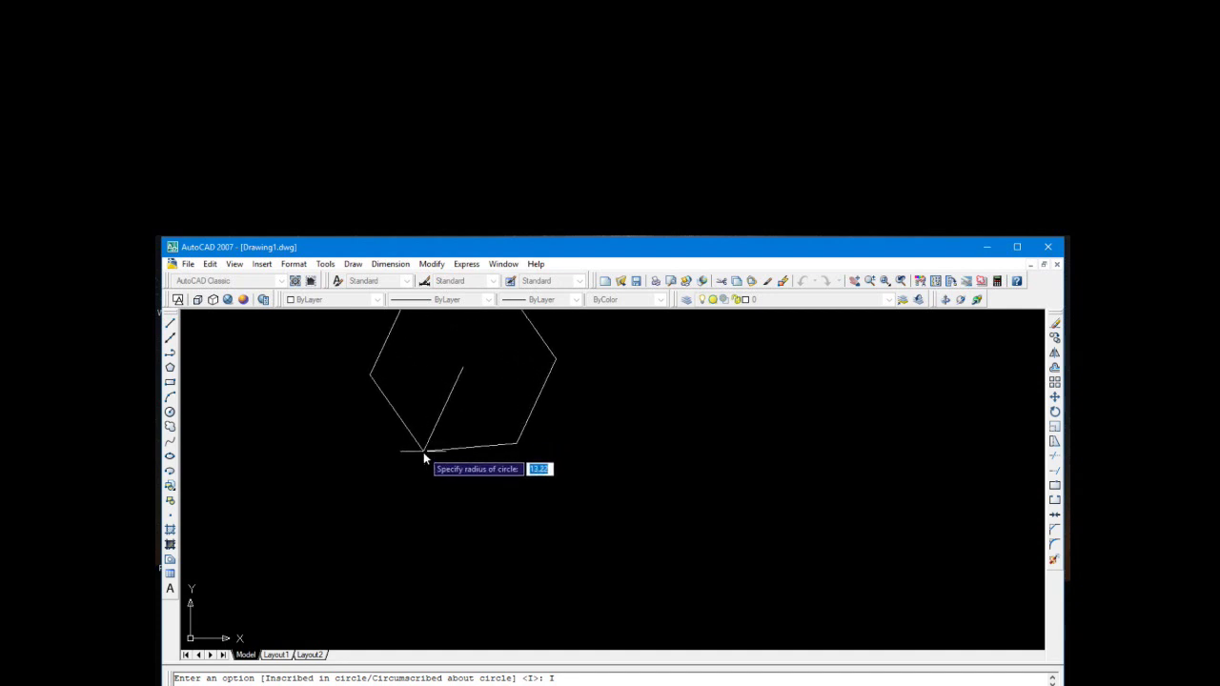
pyautogui.scroll(-1, 470, 413)
pyautogui.scroll(-1, 470, 412)
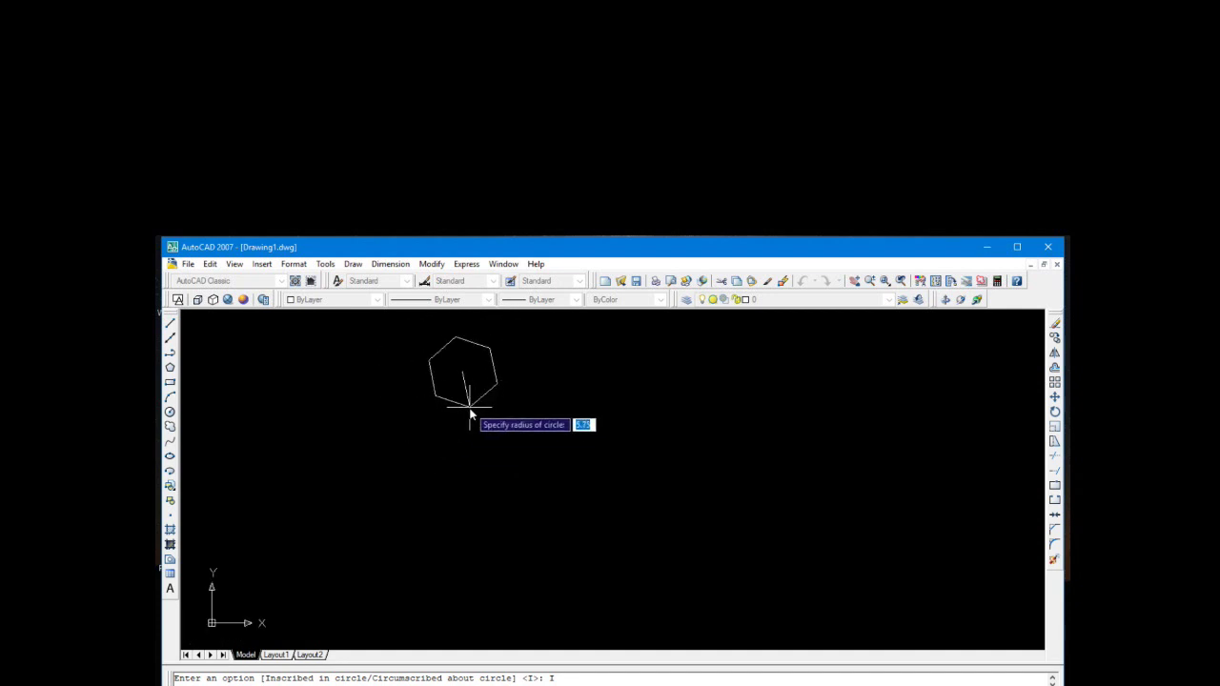
pyautogui.scroll(1, 470, 412)
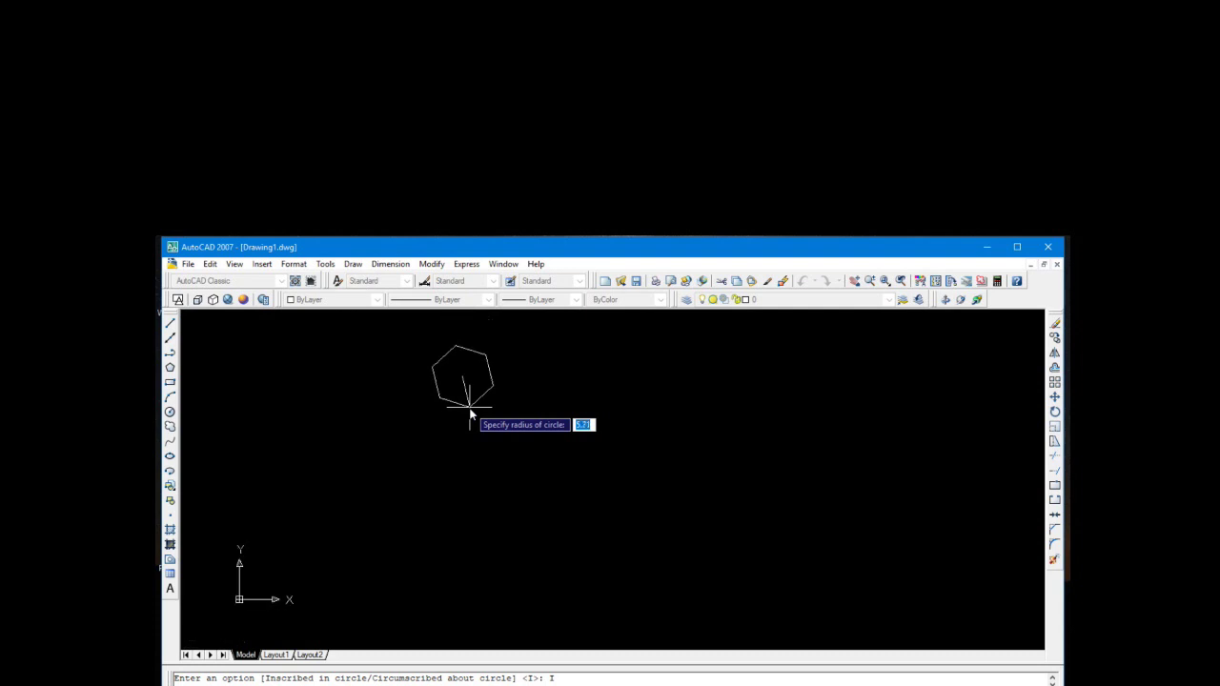
pyautogui.scroll(-2, 470, 413)
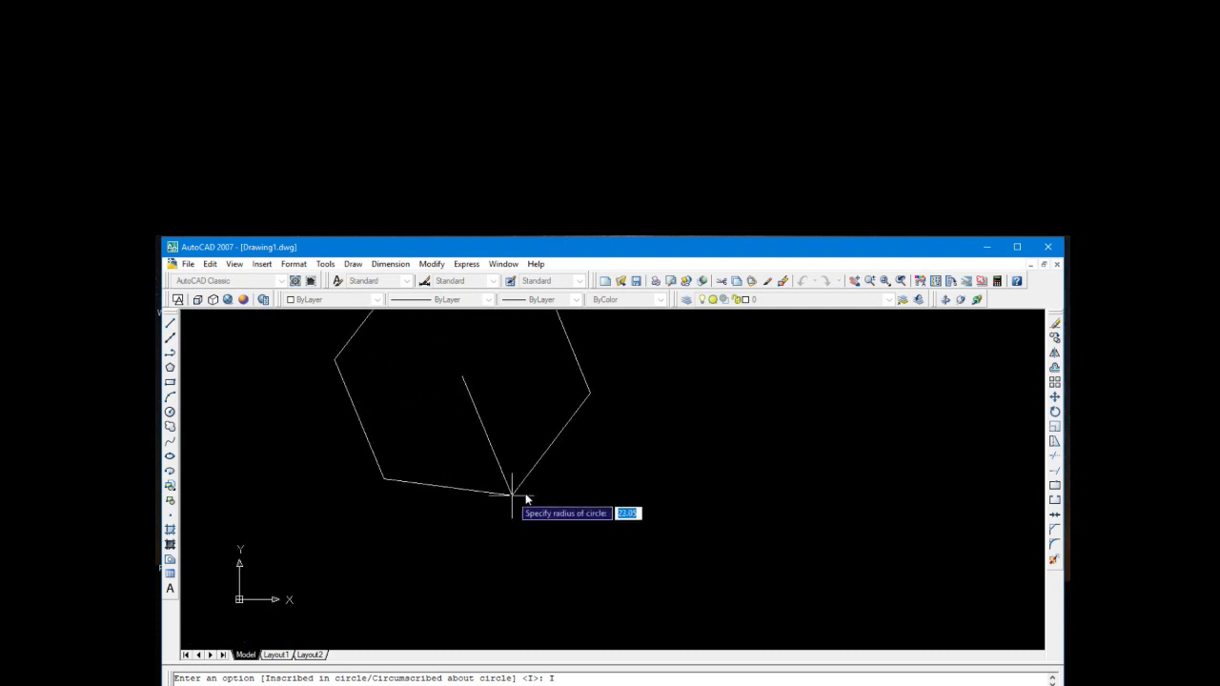
pyautogui.write('20')
pyautogui.press('Return')
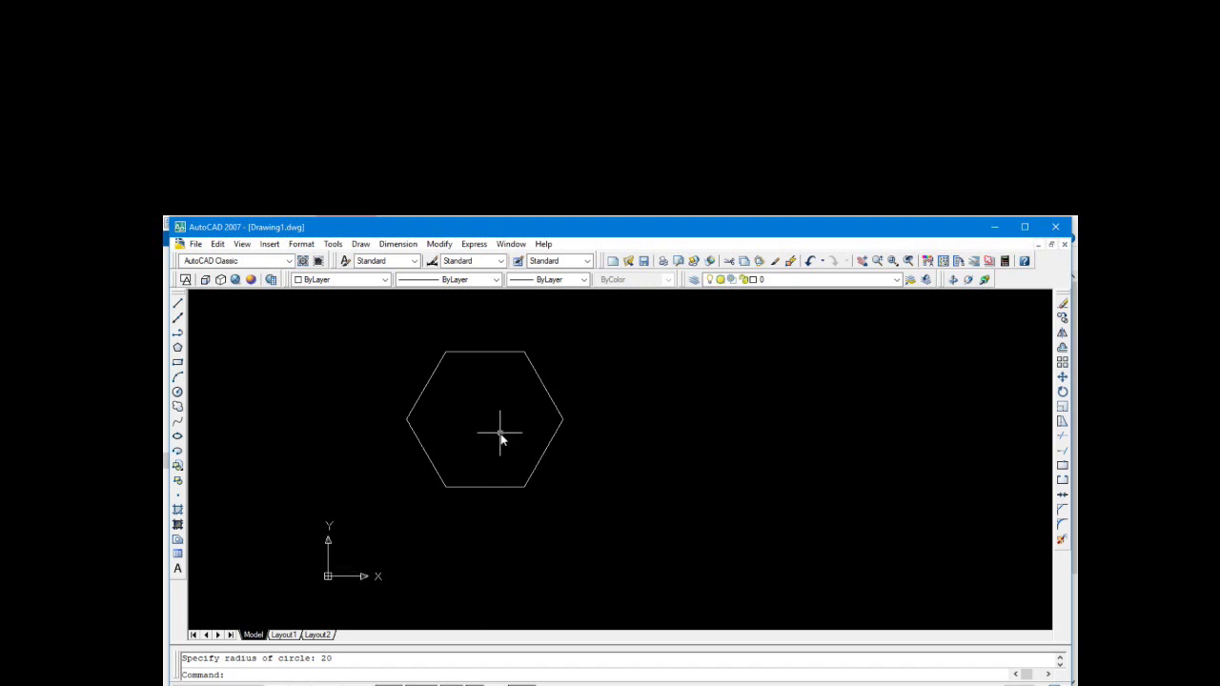
# Start a five-sided polygon centred at 40,40
pyautogui.click(363, 339)
pyautogui.click(385, 355)
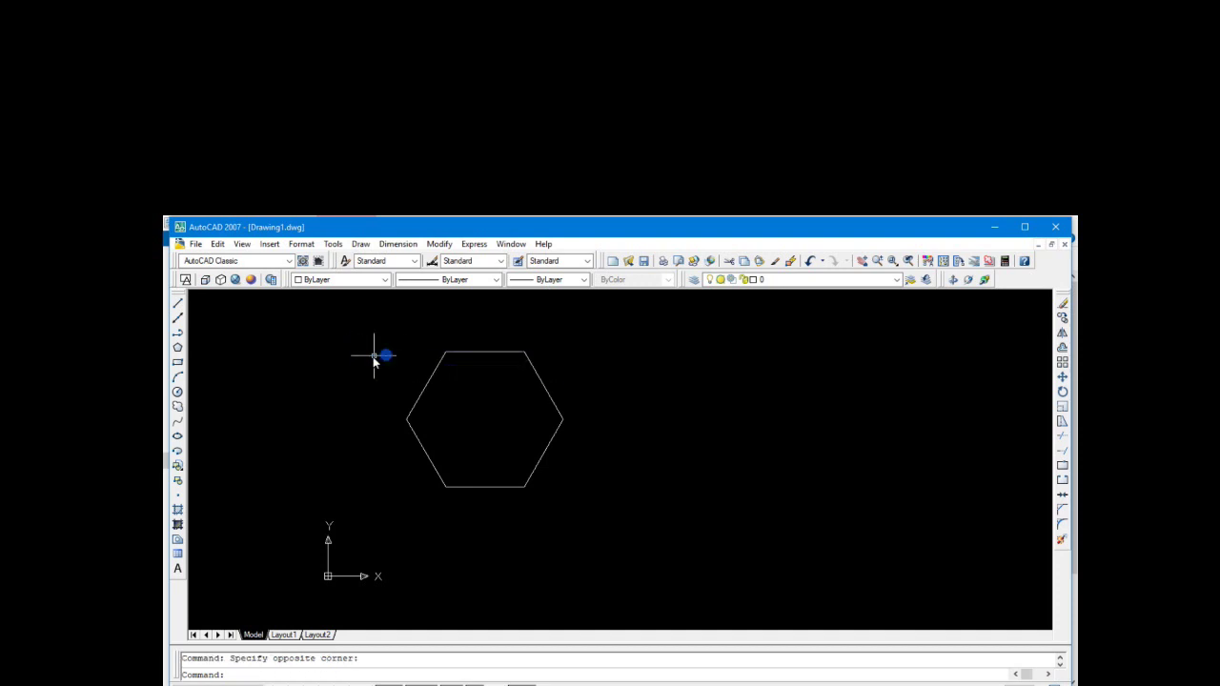
pyautogui.click(178, 350)
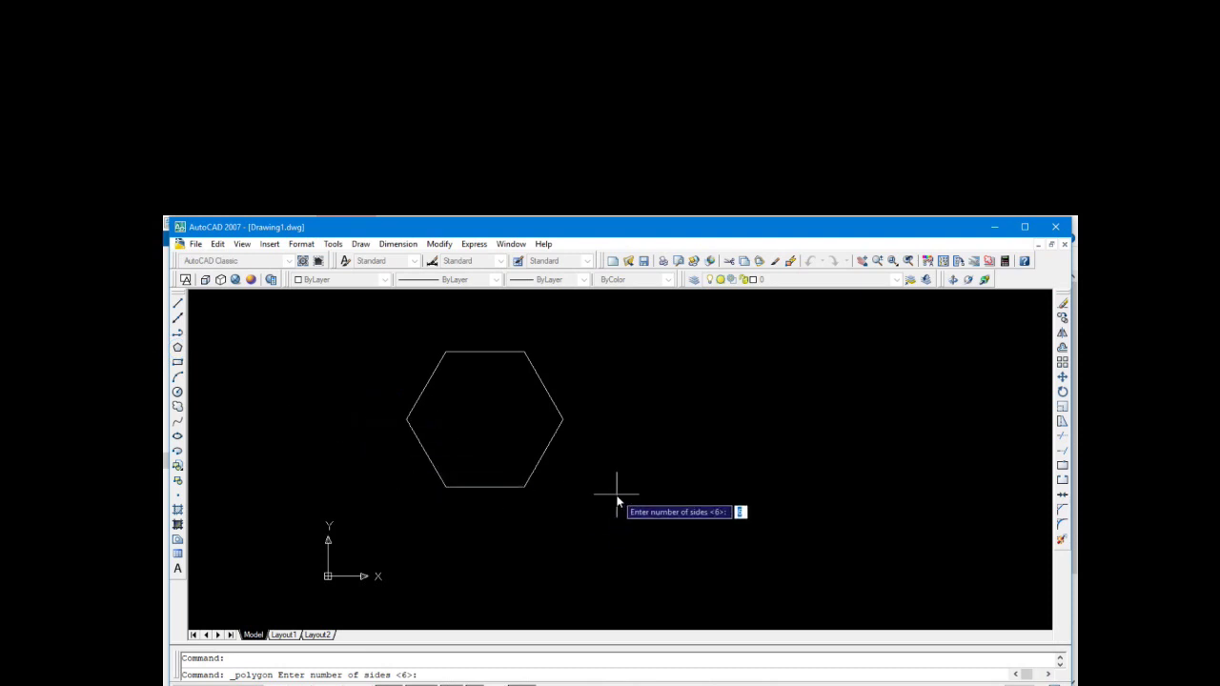
pyautogui.write('5')
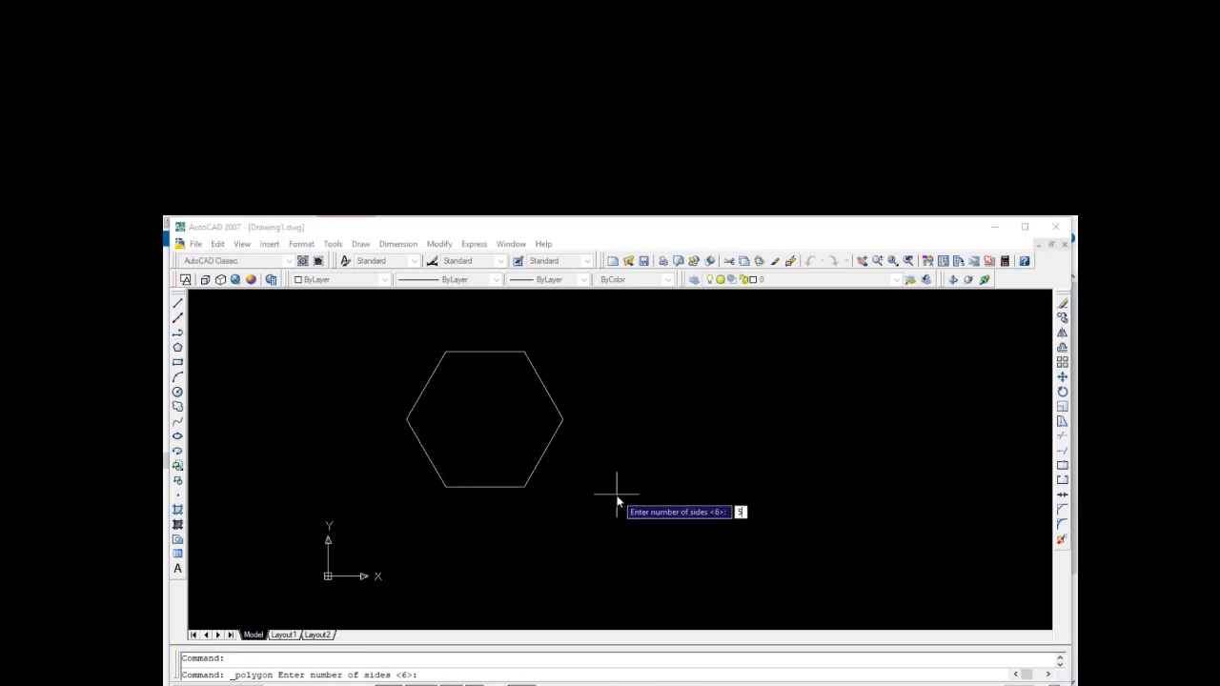
pyautogui.press('Return')
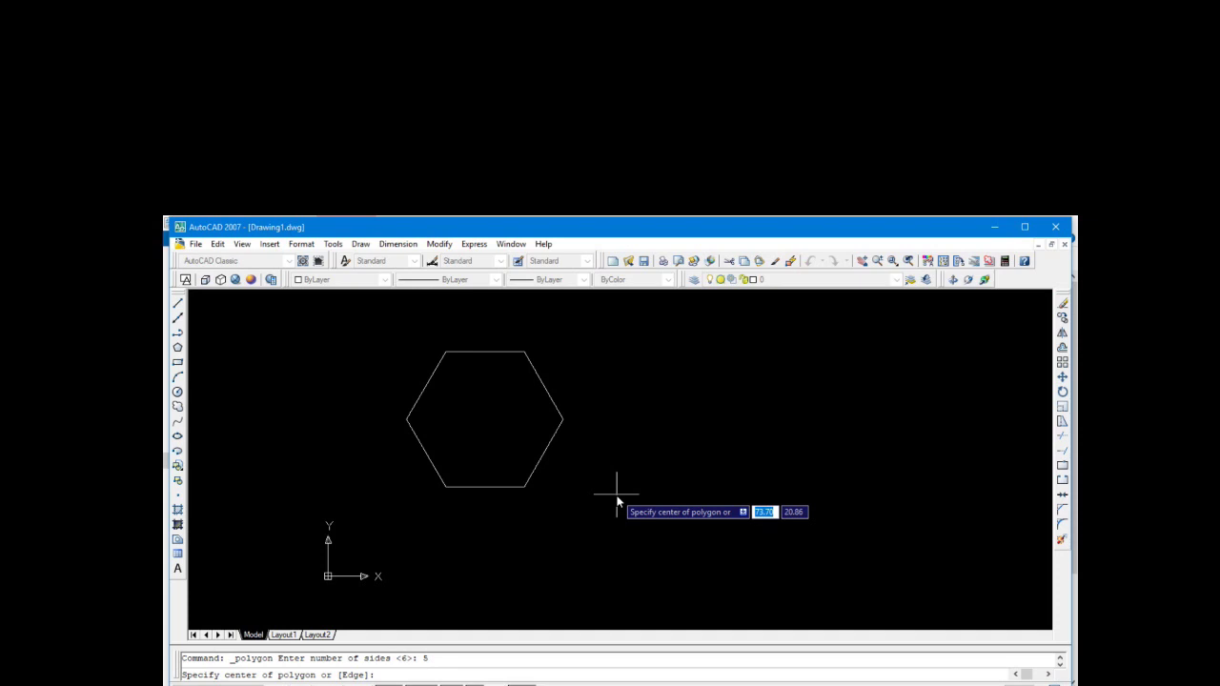
pyautogui.write('40')
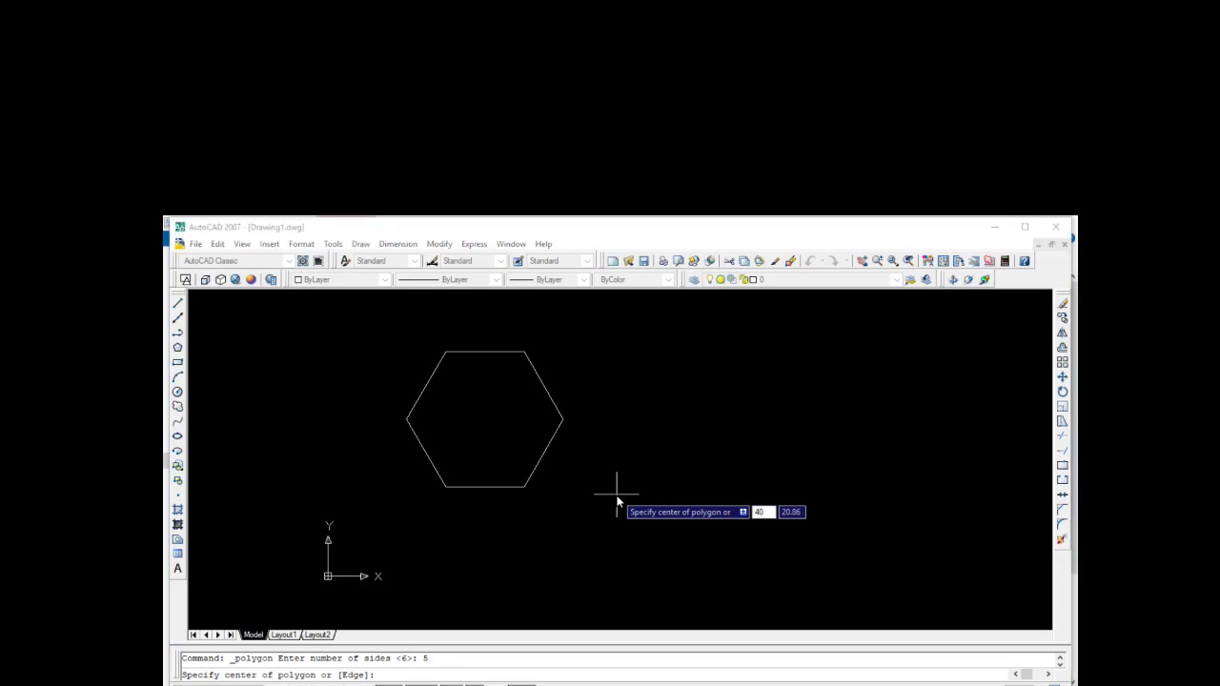
pyautogui.press('Tab')
pyautogui.write('40')
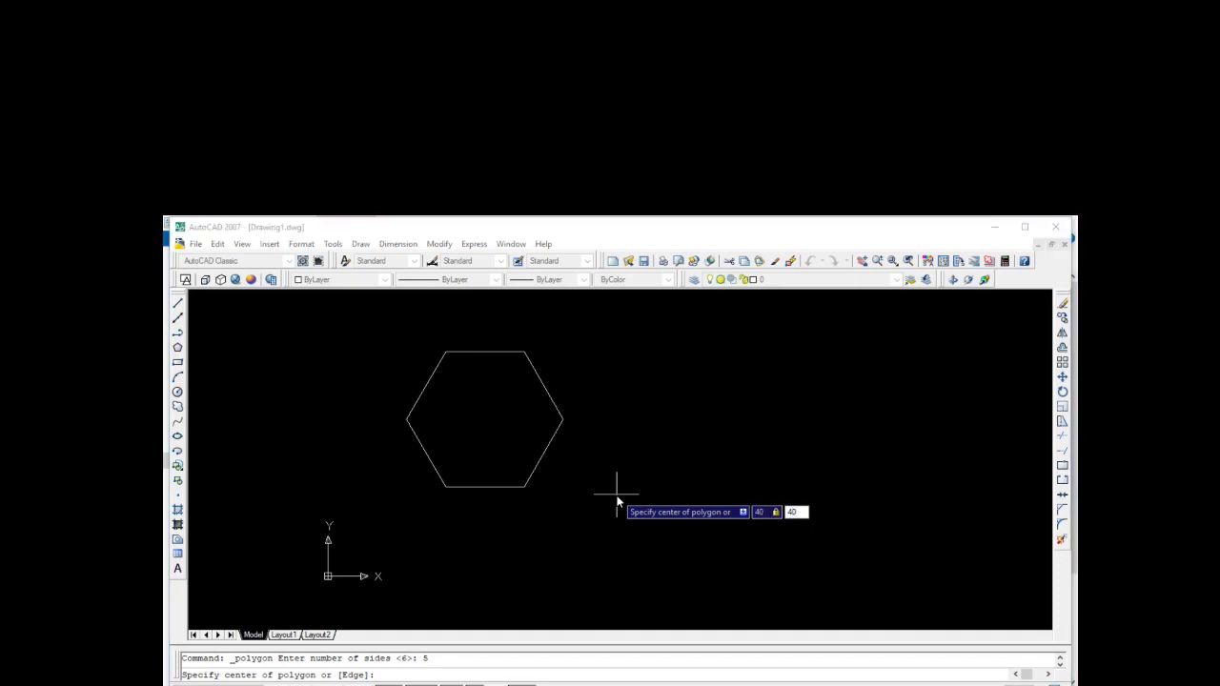
pyautogui.press('Return')
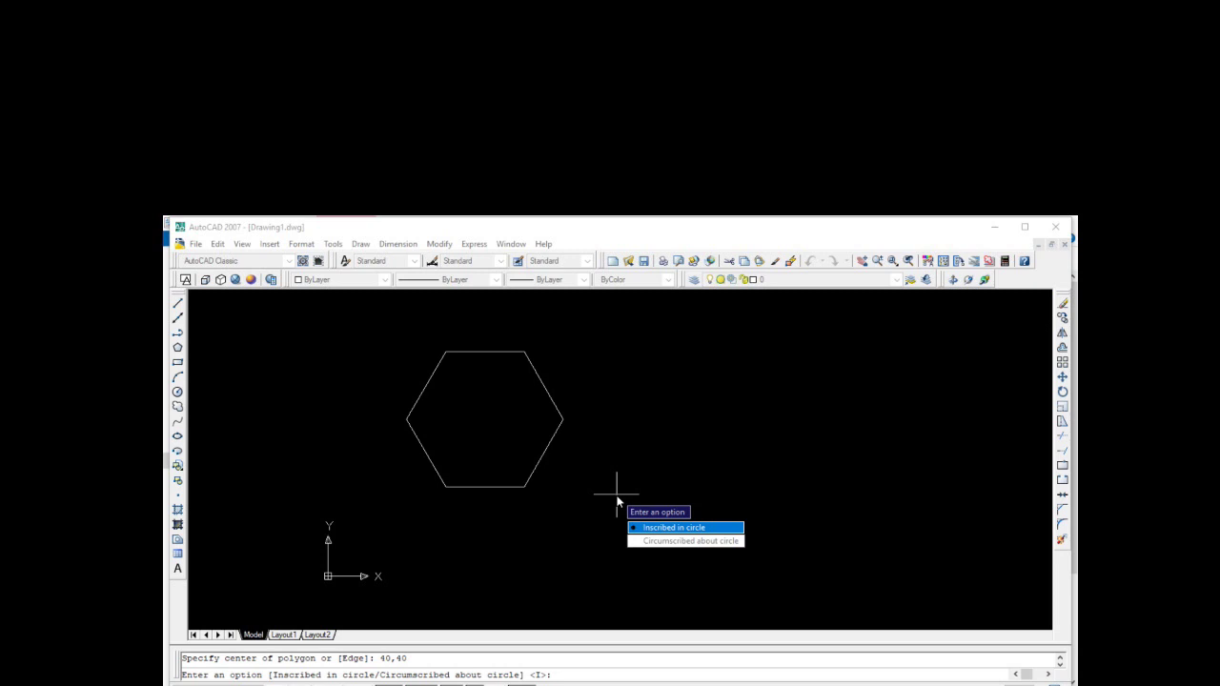
# Make the pentagon circumscribed about a circle of radius 40 around the hexagon
pyautogui.press('Return')
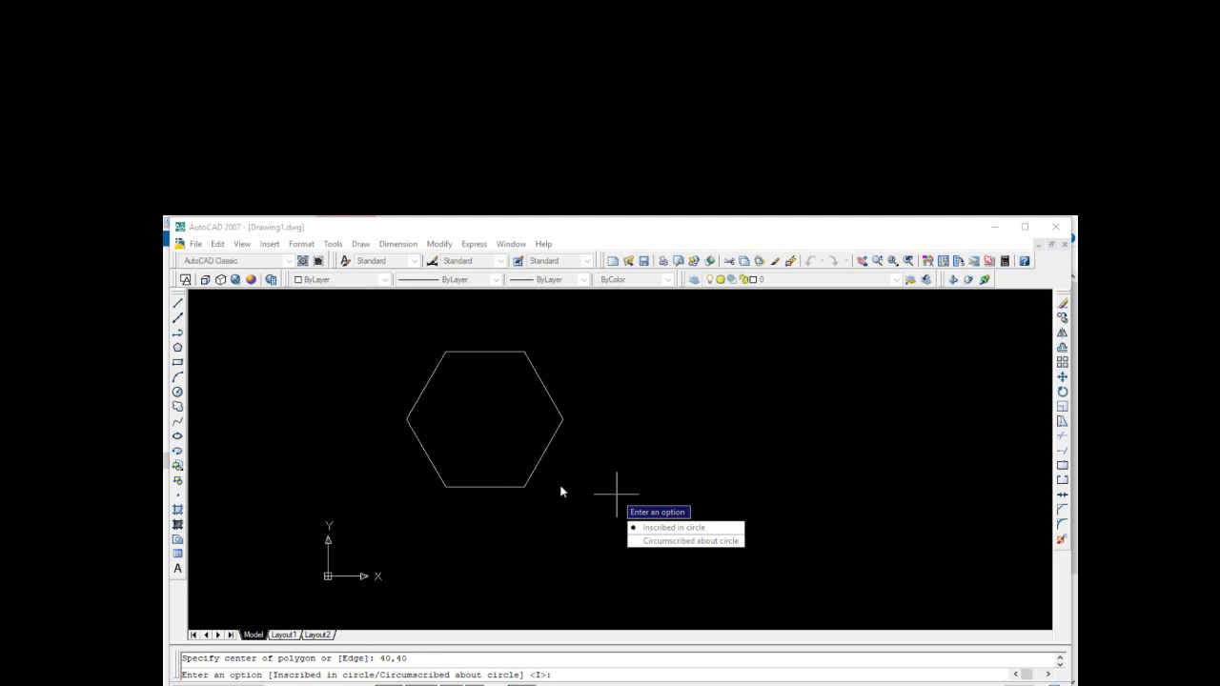
pyautogui.click(668, 541)
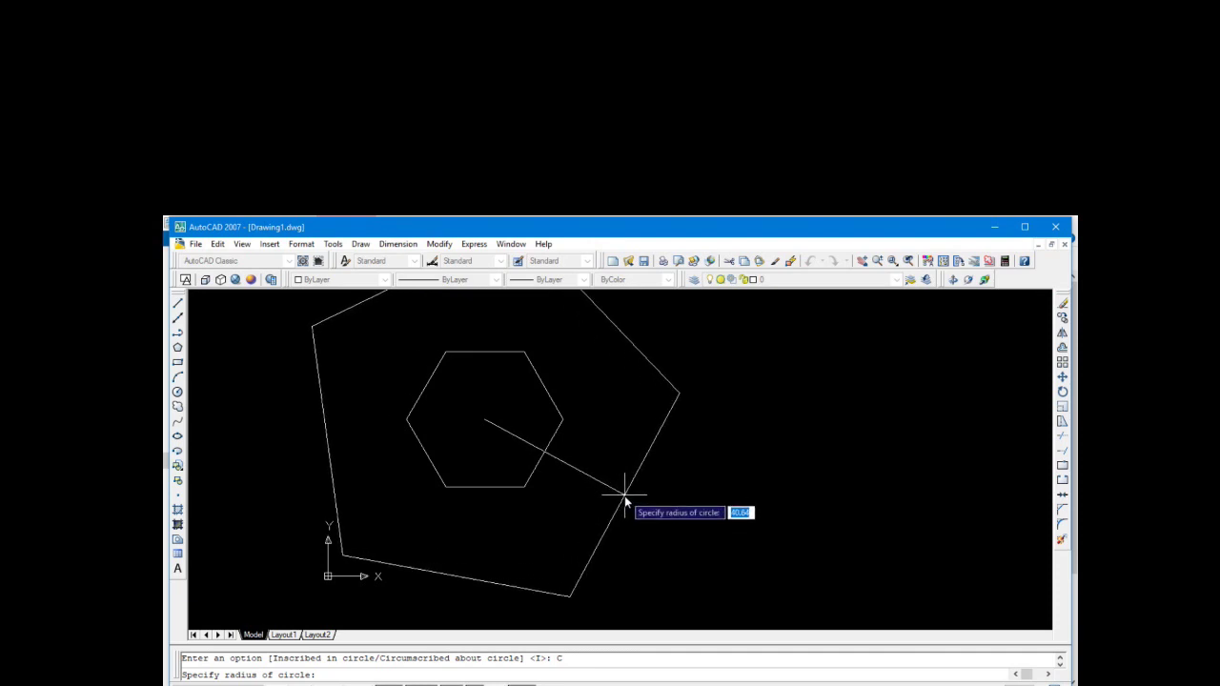
pyautogui.press('c')
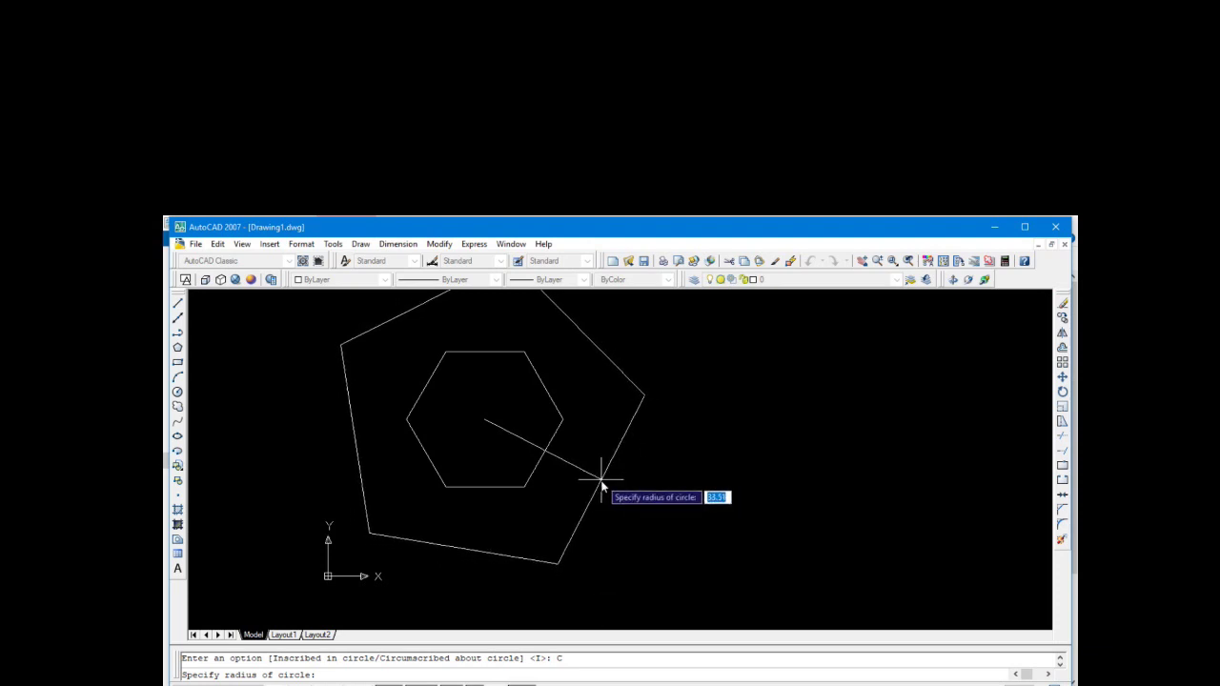
pyautogui.write('40')
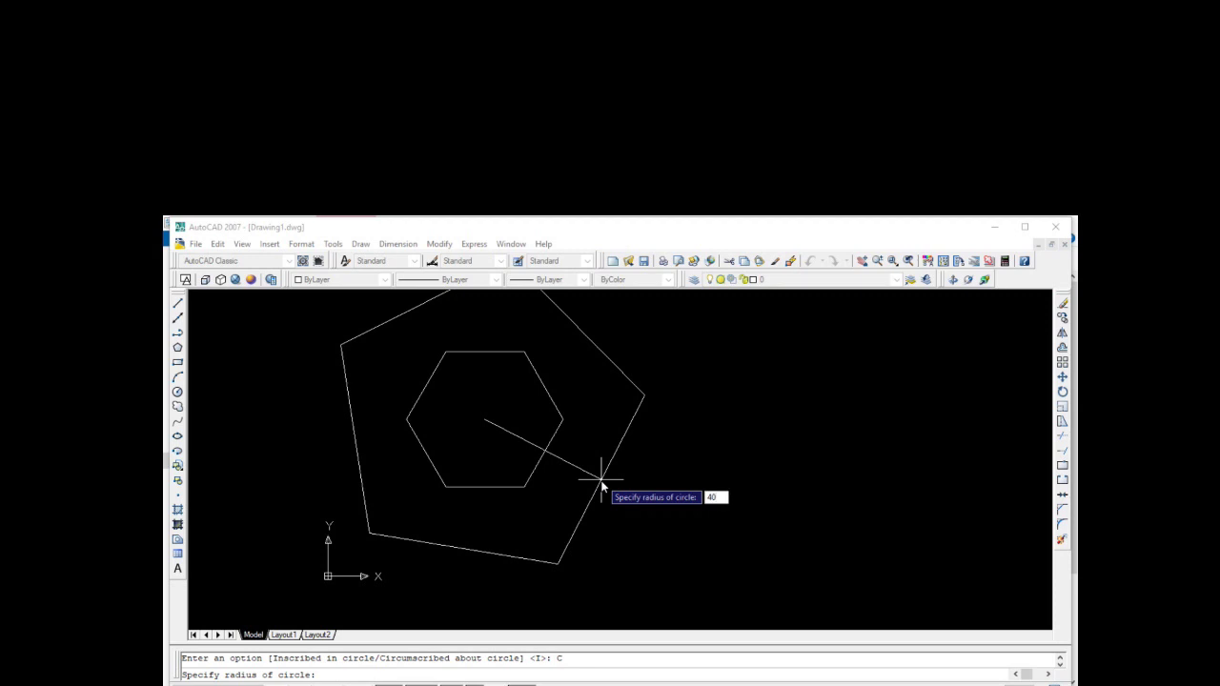
pyautogui.press('Return')
pyautogui.scroll(-1, 601, 486)
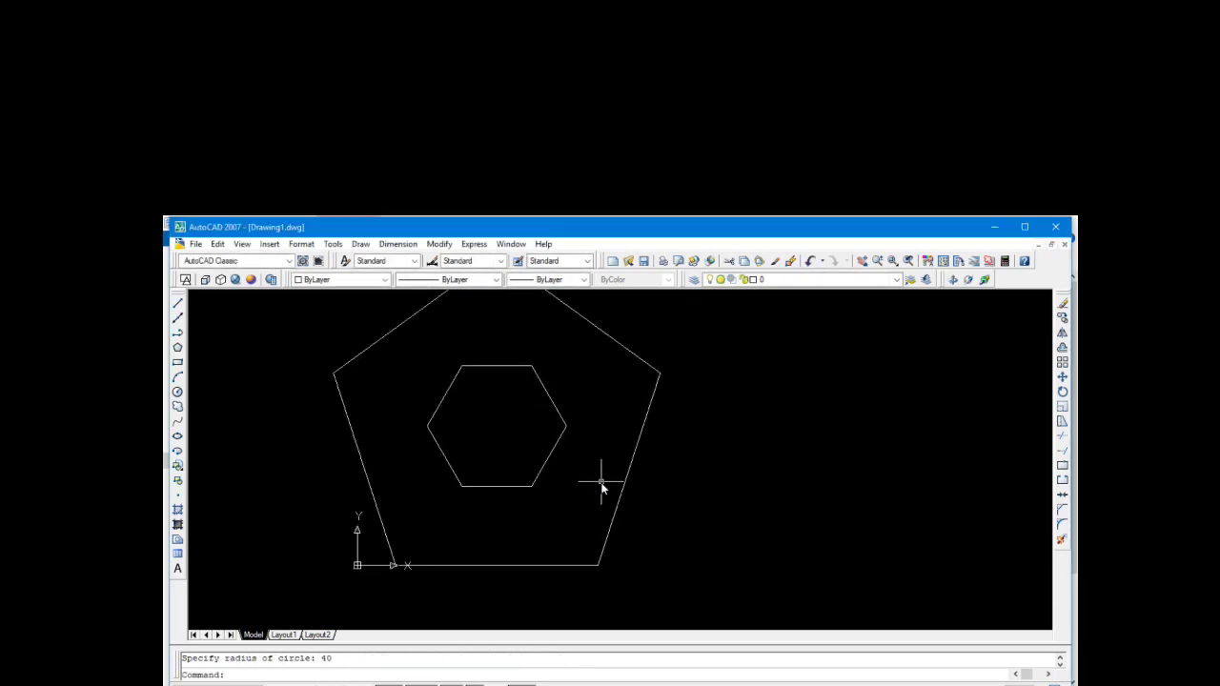
pyautogui.scroll(1, 487, 384)
pyautogui.scroll(-2, 490, 390)
pyautogui.scroll(-1, 490, 391)
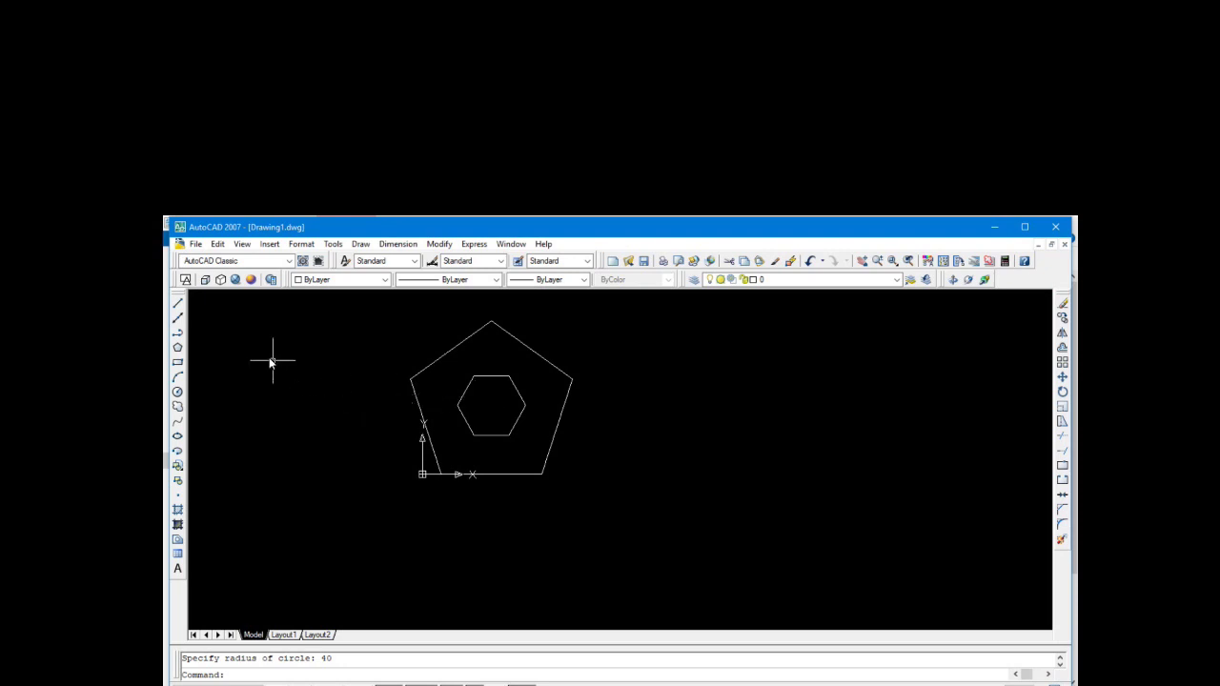
pyautogui.click(177, 349)
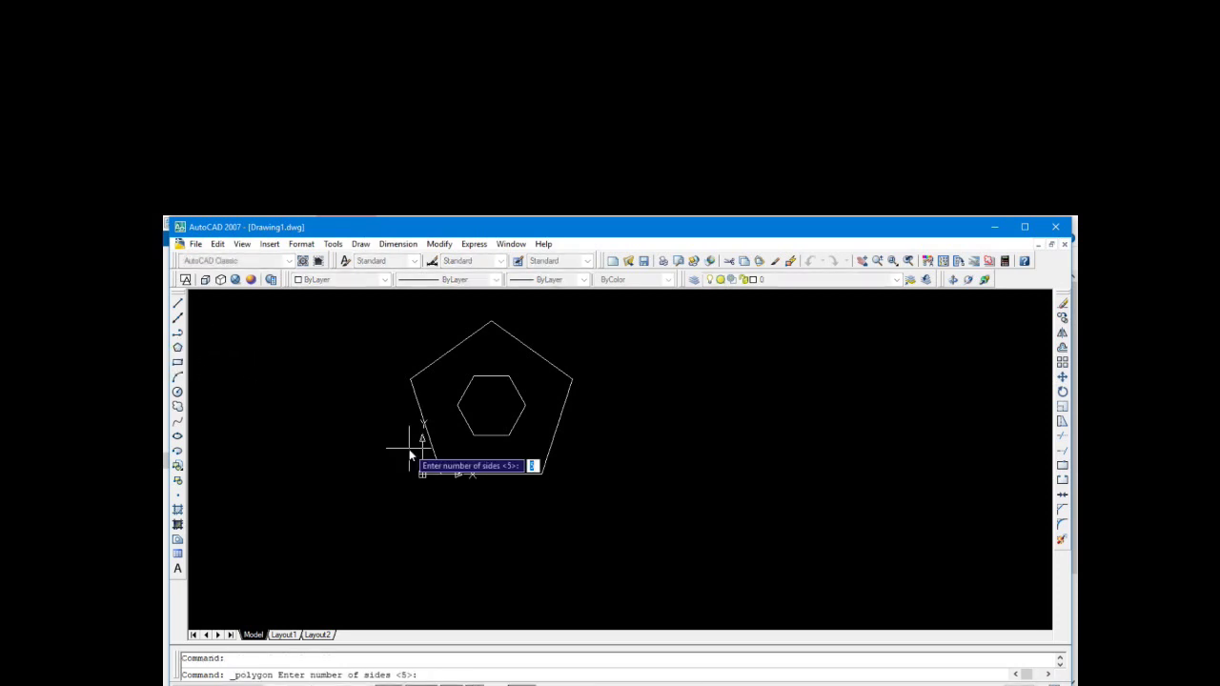
# Draw a 20-sided polygon at 40,40, inscribed in a circle of radius 50
pyautogui.write('20')
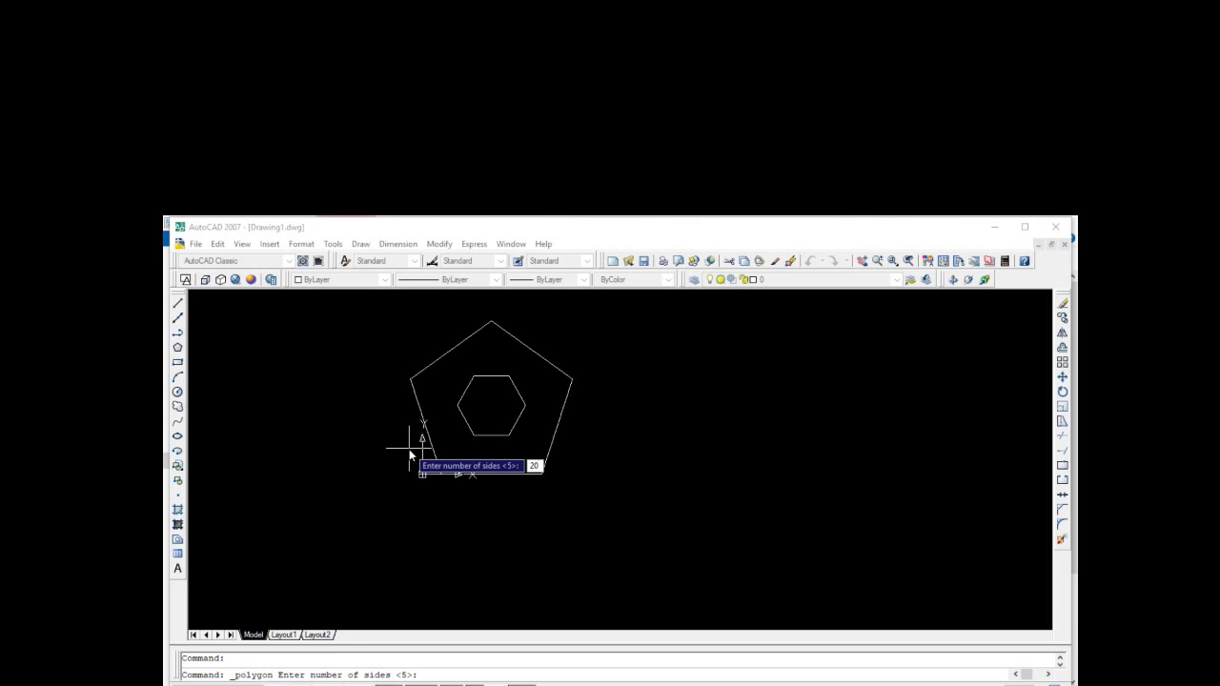
pyautogui.press('Return')
pyautogui.write('40')
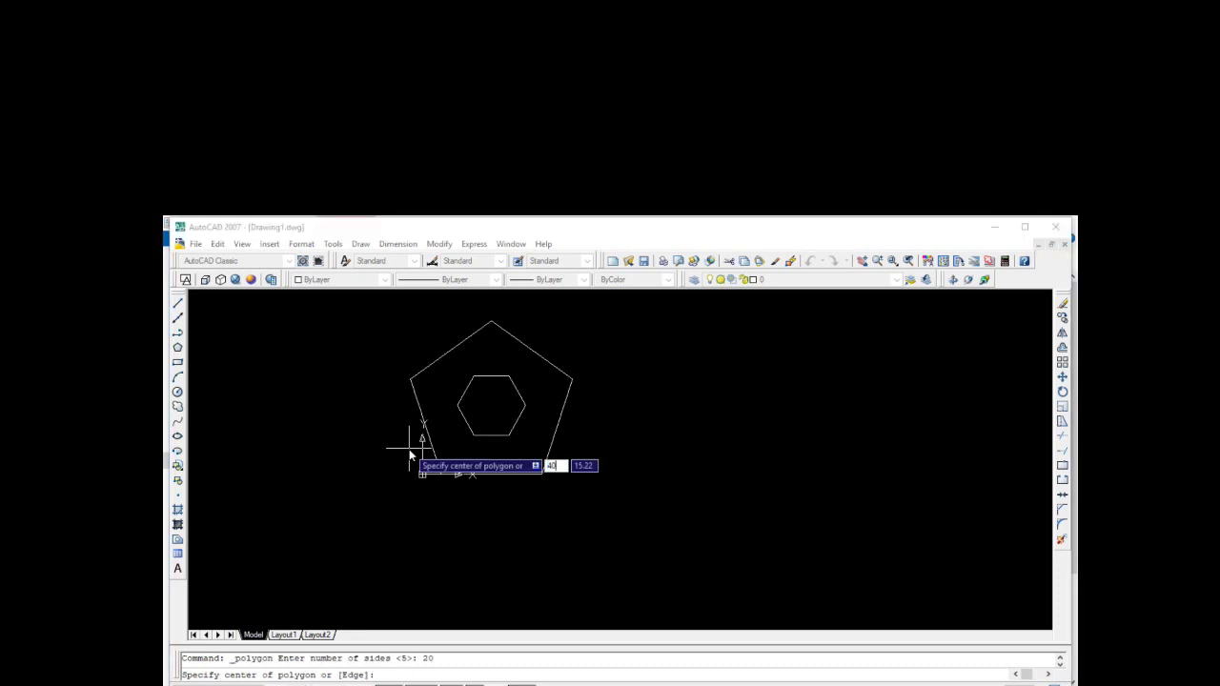
pyautogui.press('Tab')
pyautogui.write('40')
pyautogui.press('Return')
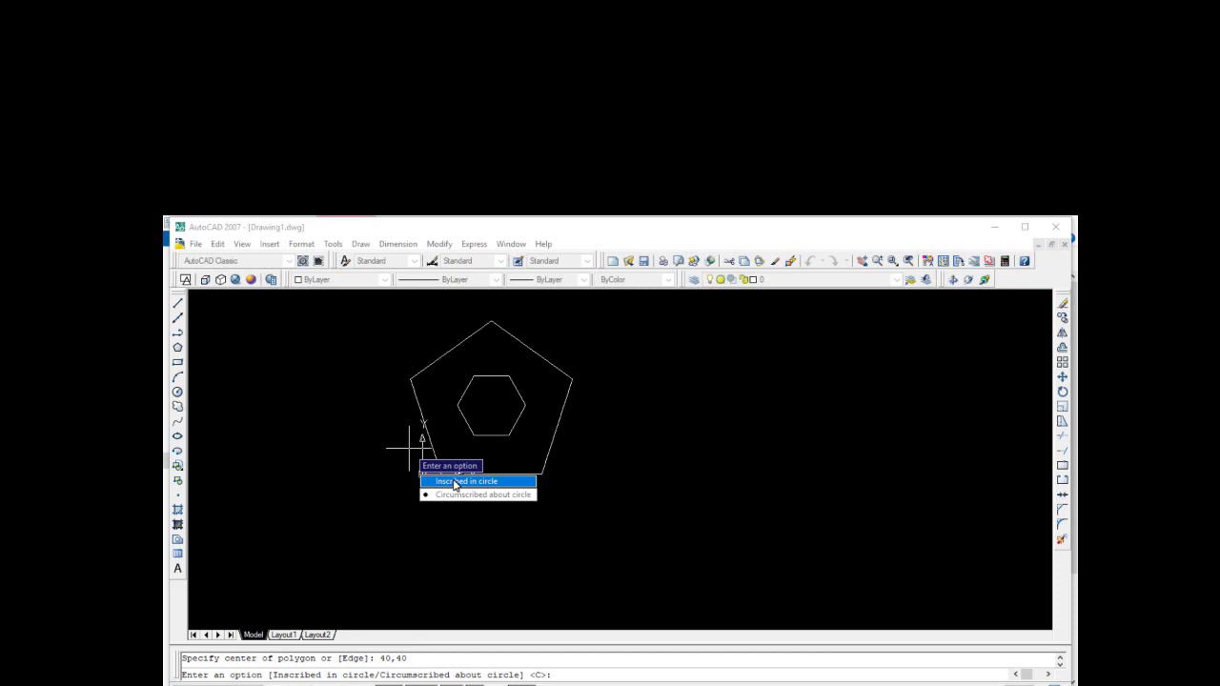
pyautogui.click(455, 482)
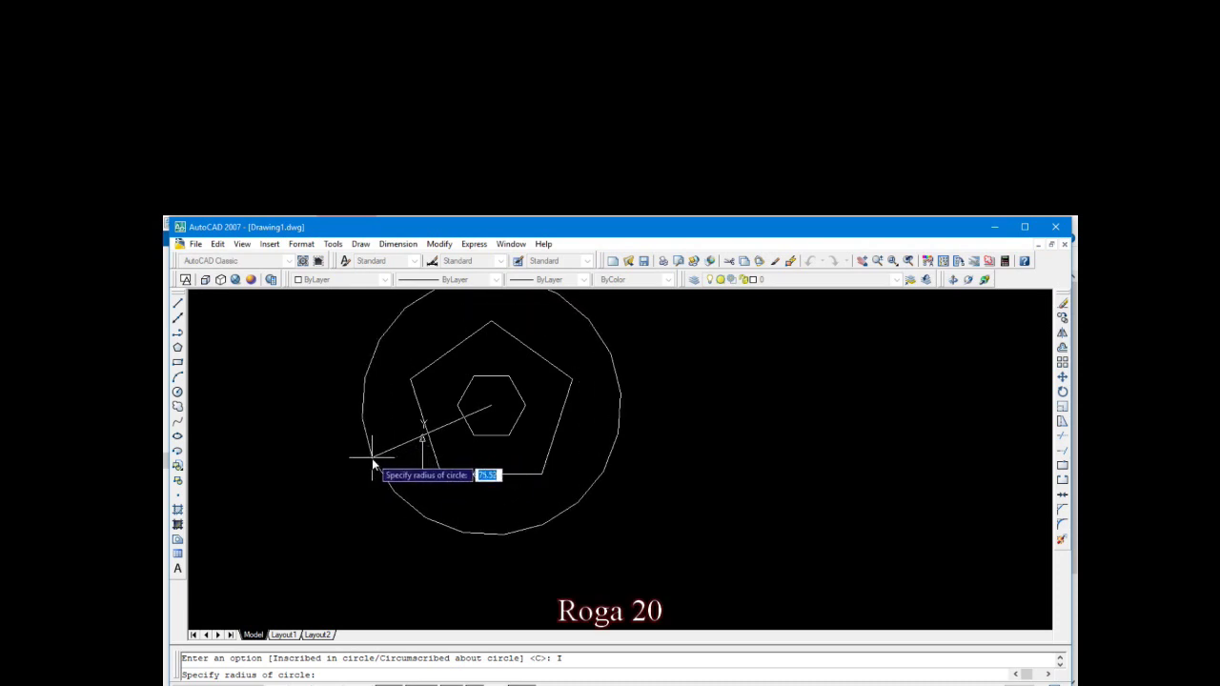
pyautogui.write('50')
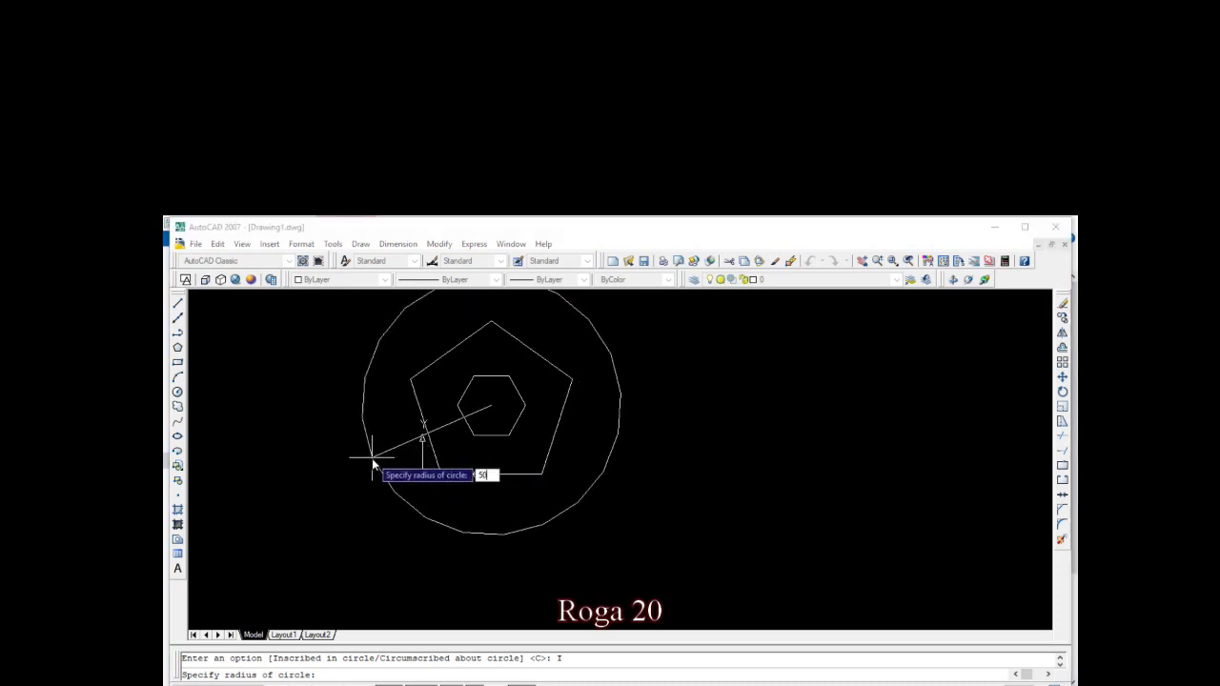
pyautogui.press('Return')
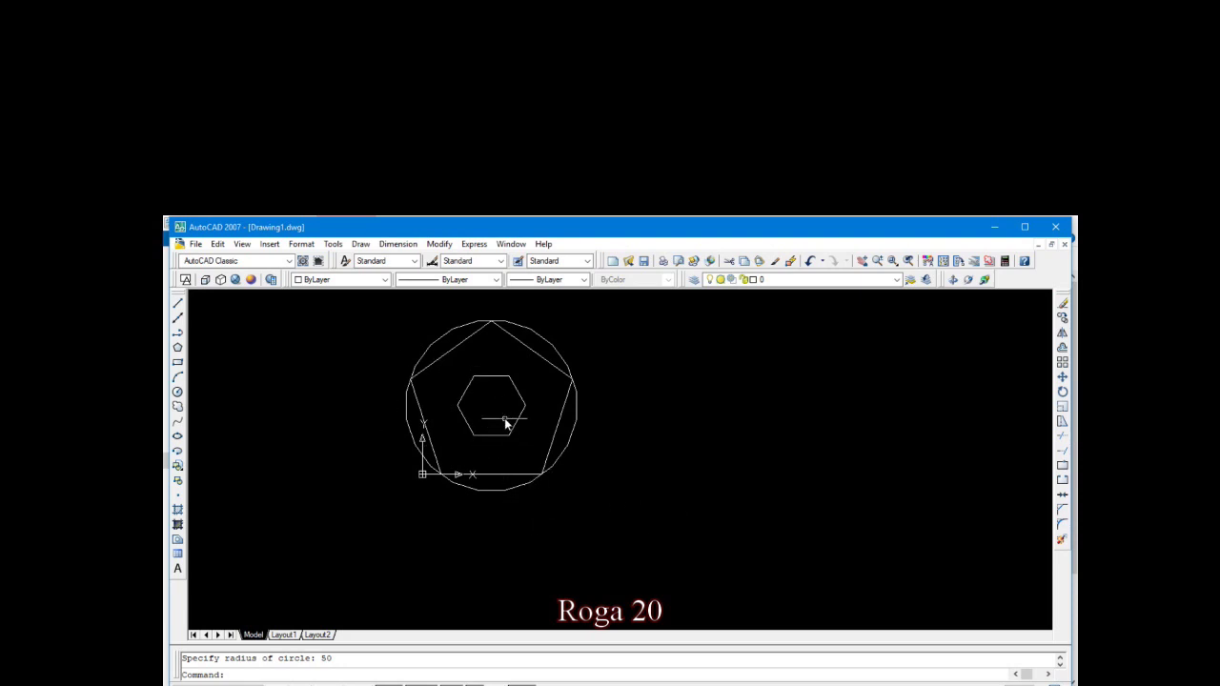
pyautogui.scroll(2, 486, 409)
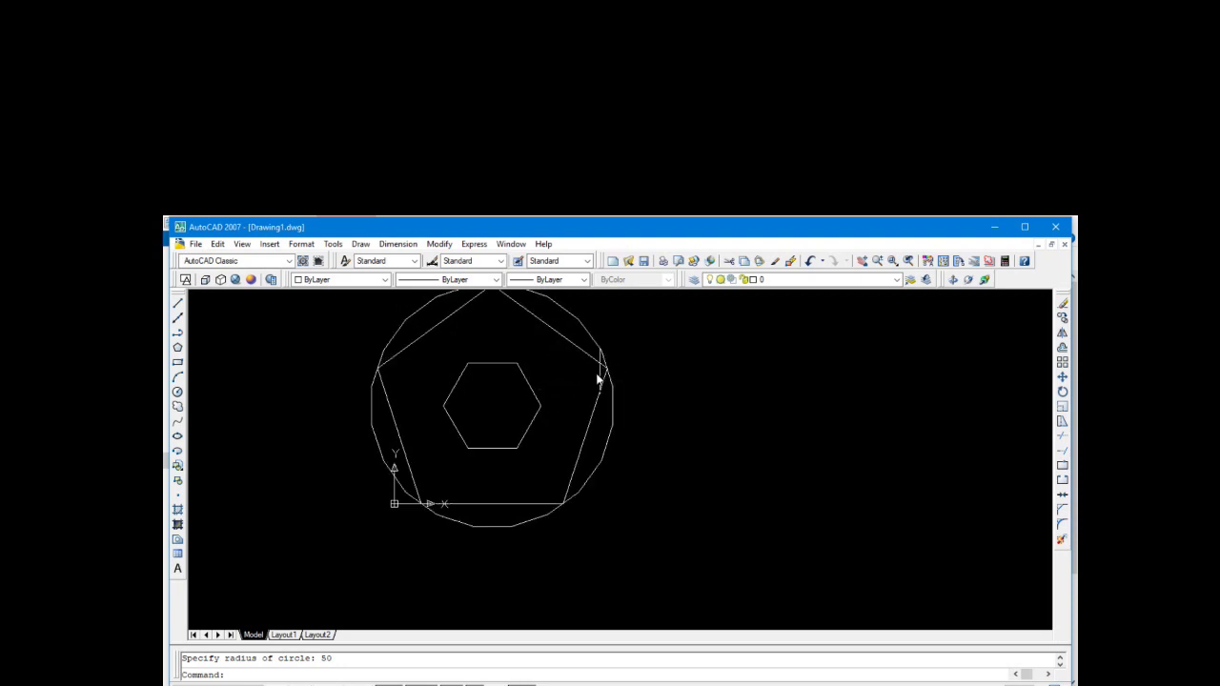
# Erase the outer 20-sided polygon and then the hexagon
pyautogui.scroll(-1, 502, 401)
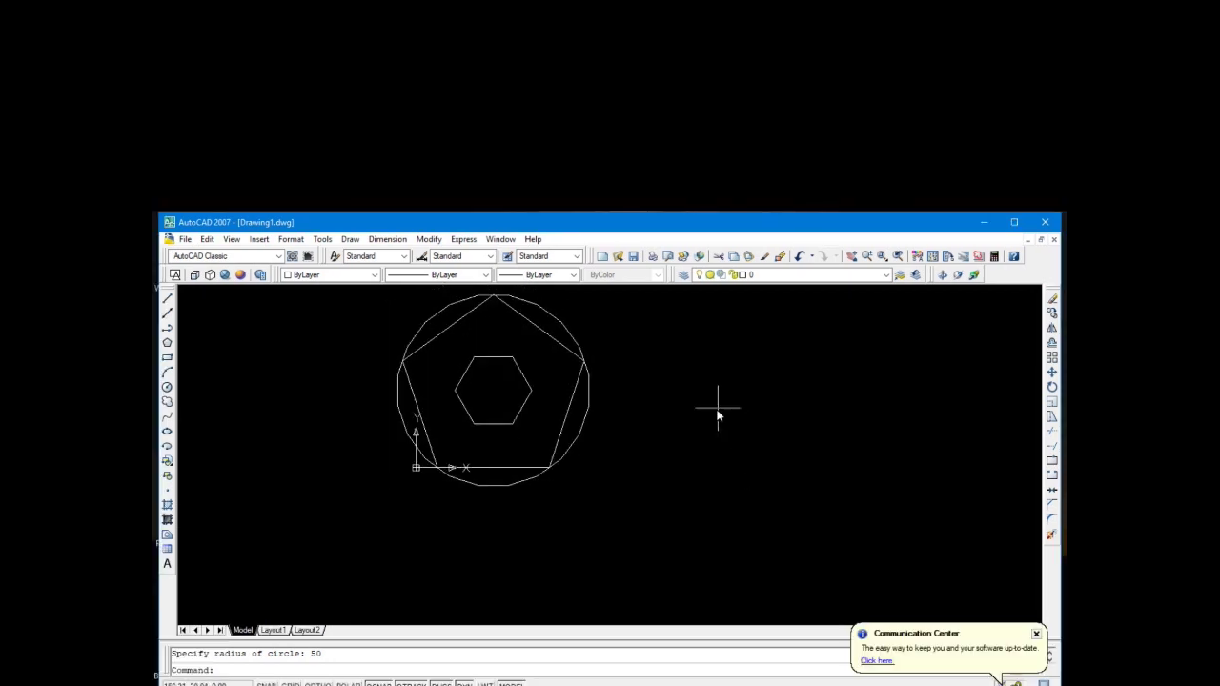
pyautogui.click(564, 324)
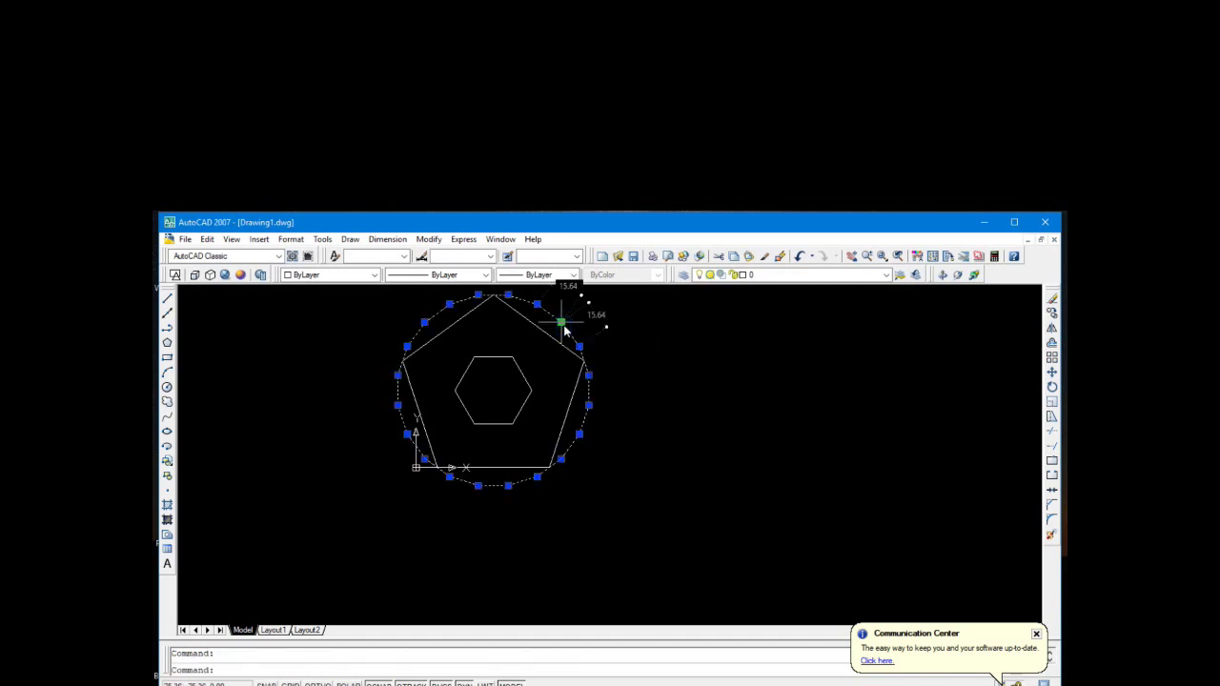
pyautogui.press('Delete')
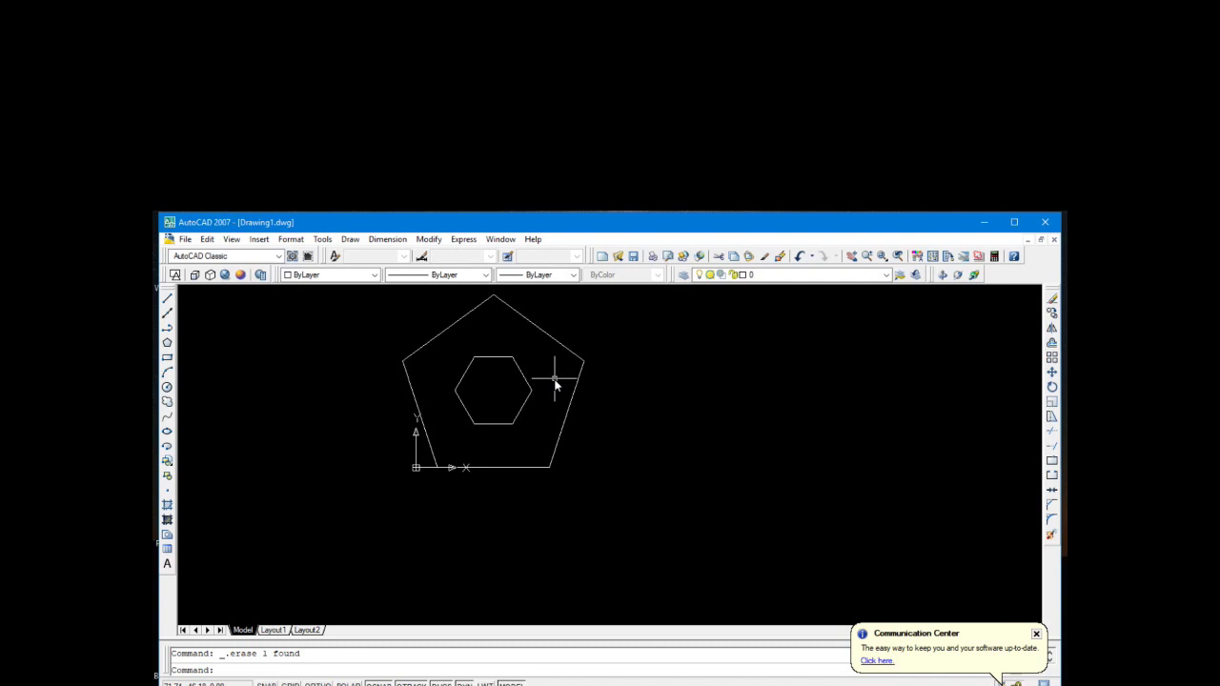
pyautogui.click(333, 295)
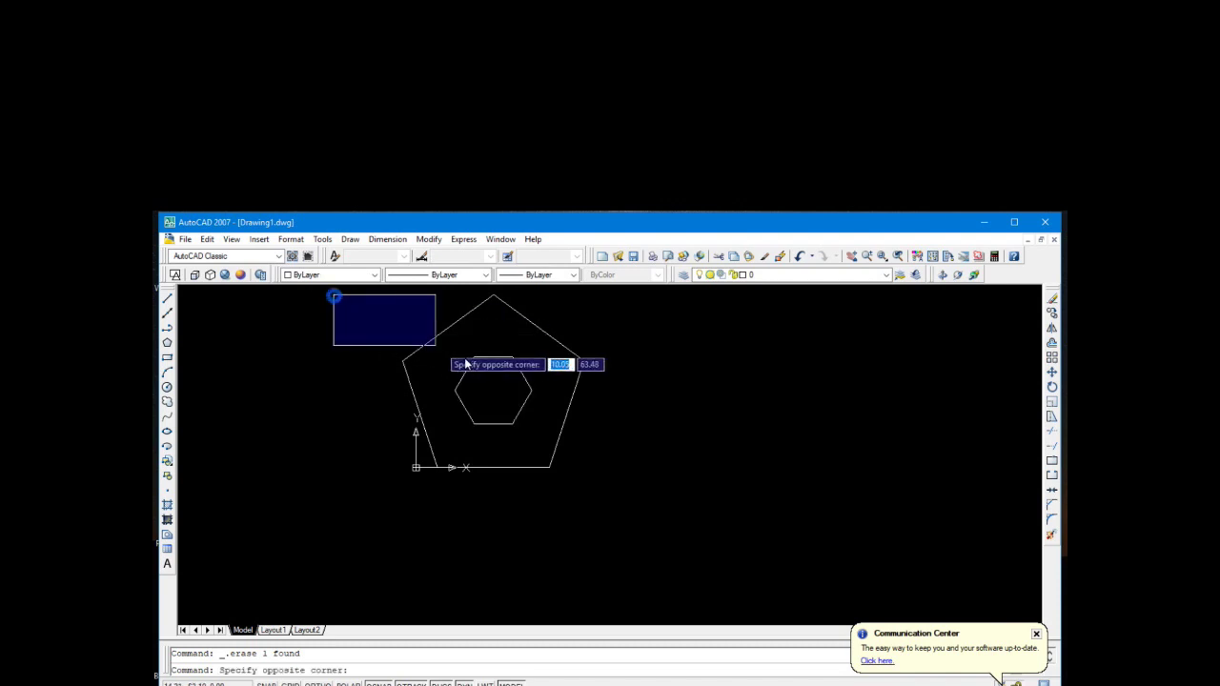
pyautogui.click(585, 428)
pyautogui.press('Delete')
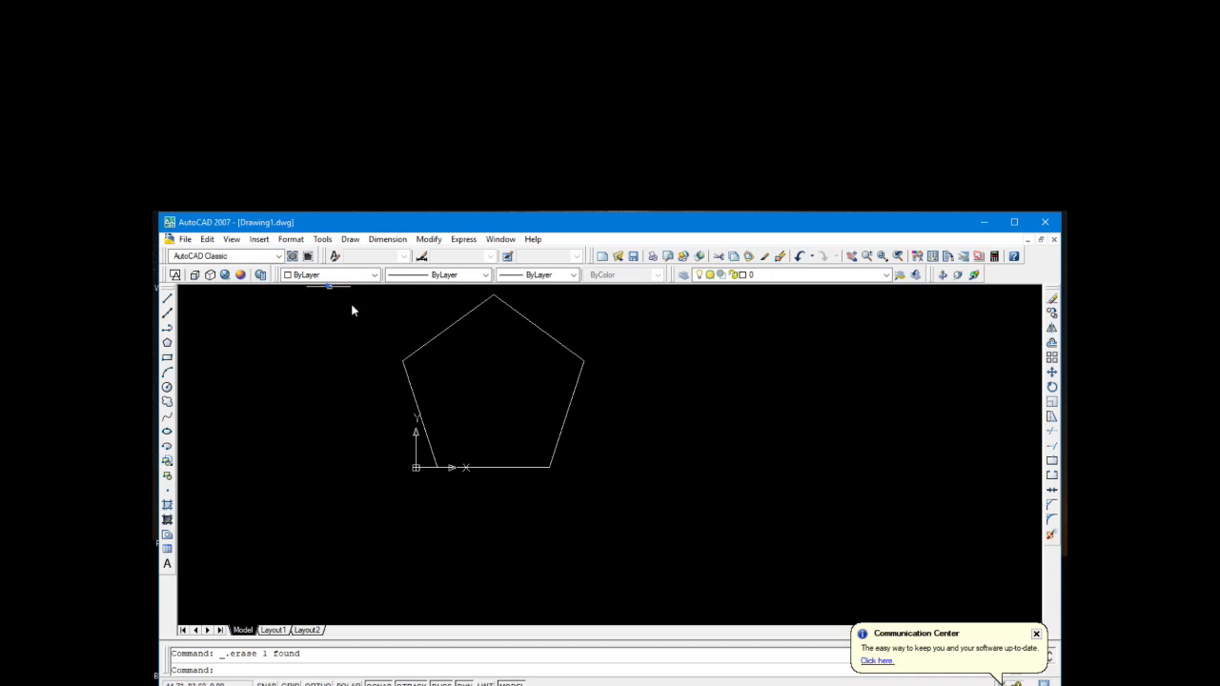
# Select everything remaining with Ctrl+A and delete the pentagon, leaving the drawing empty
pyautogui.click(455, 387)
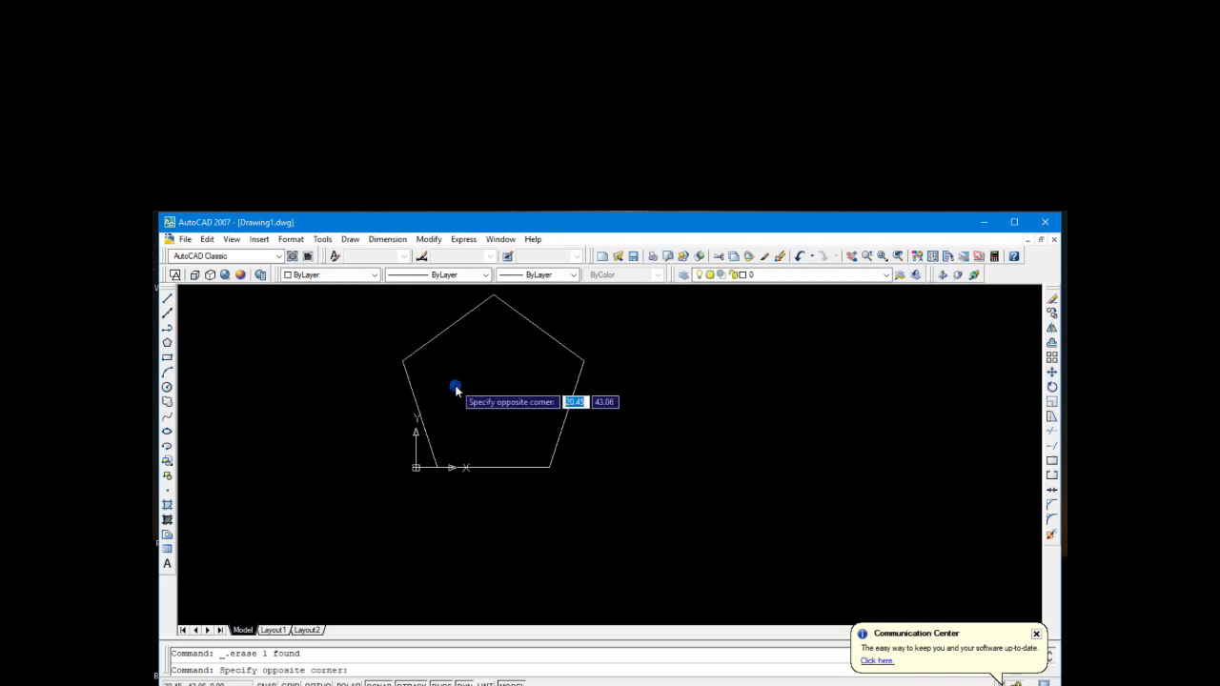
pyautogui.press('Escape')
pyautogui.hotkey('ctrl', 'a')
pyautogui.press('Delete')
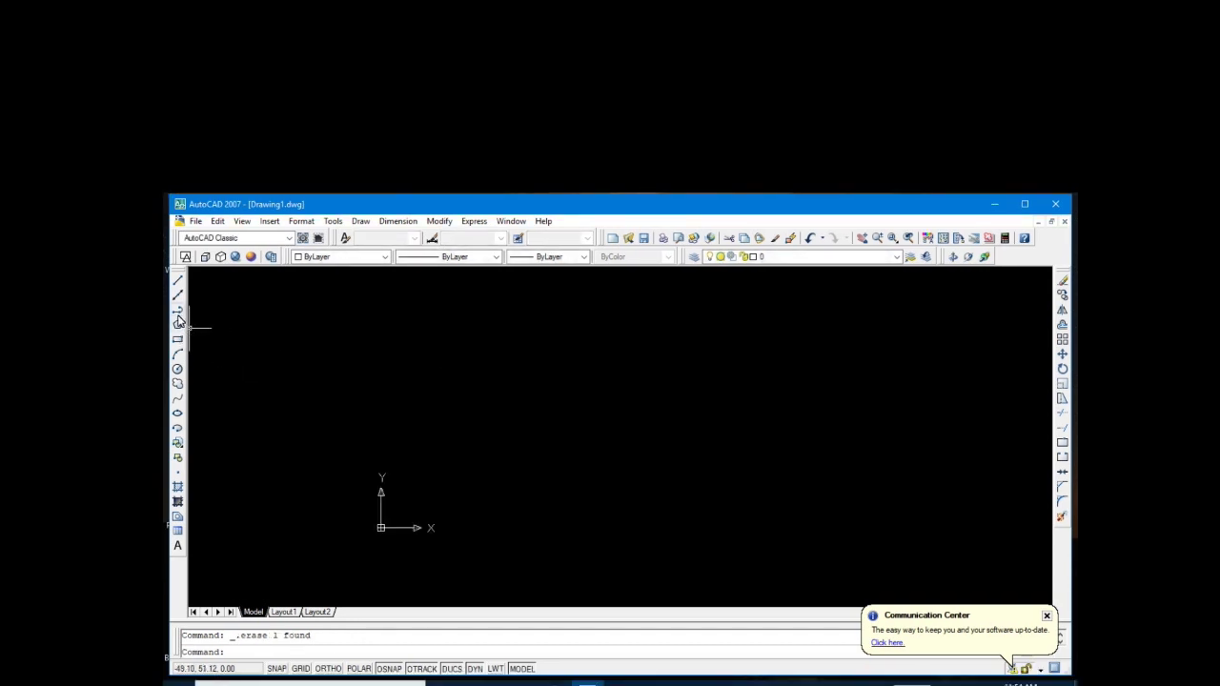
pyautogui.click(177, 323)
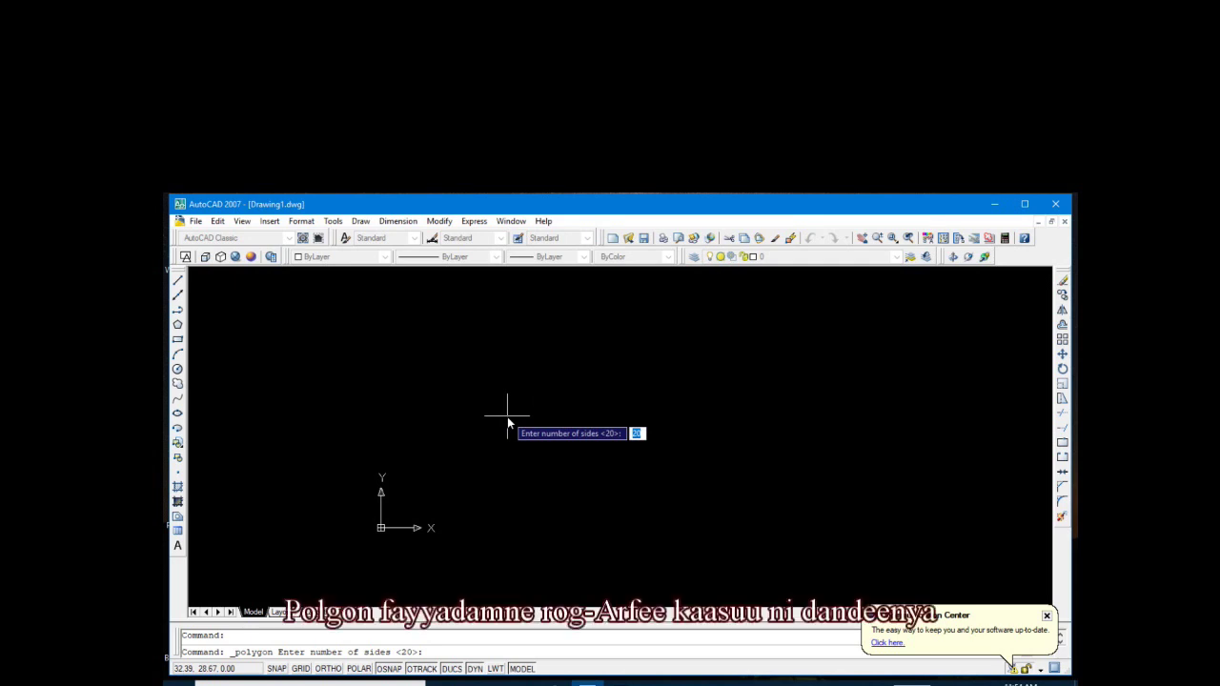
# Draw a square polygon centred at 20,20, inscribed in a circle of radius 30
pyautogui.write(' 4')
pyautogui.press('Return')
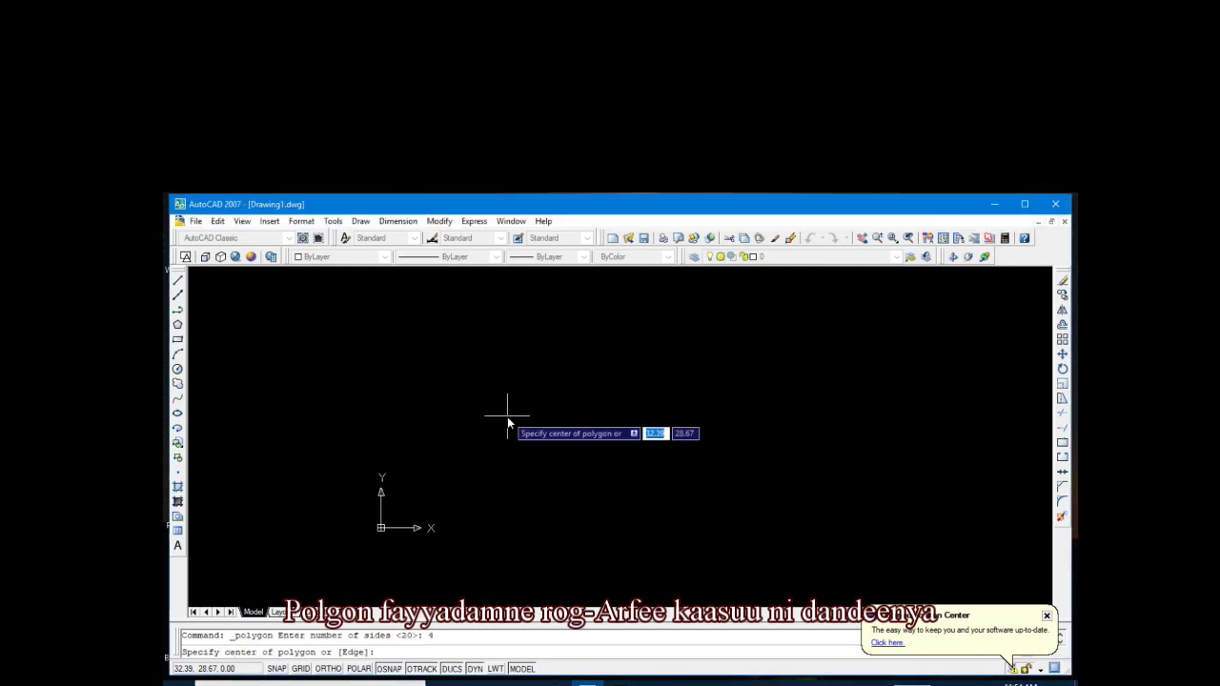
pyautogui.write('20')
pyautogui.press('Tab')
pyautogui.write('2')
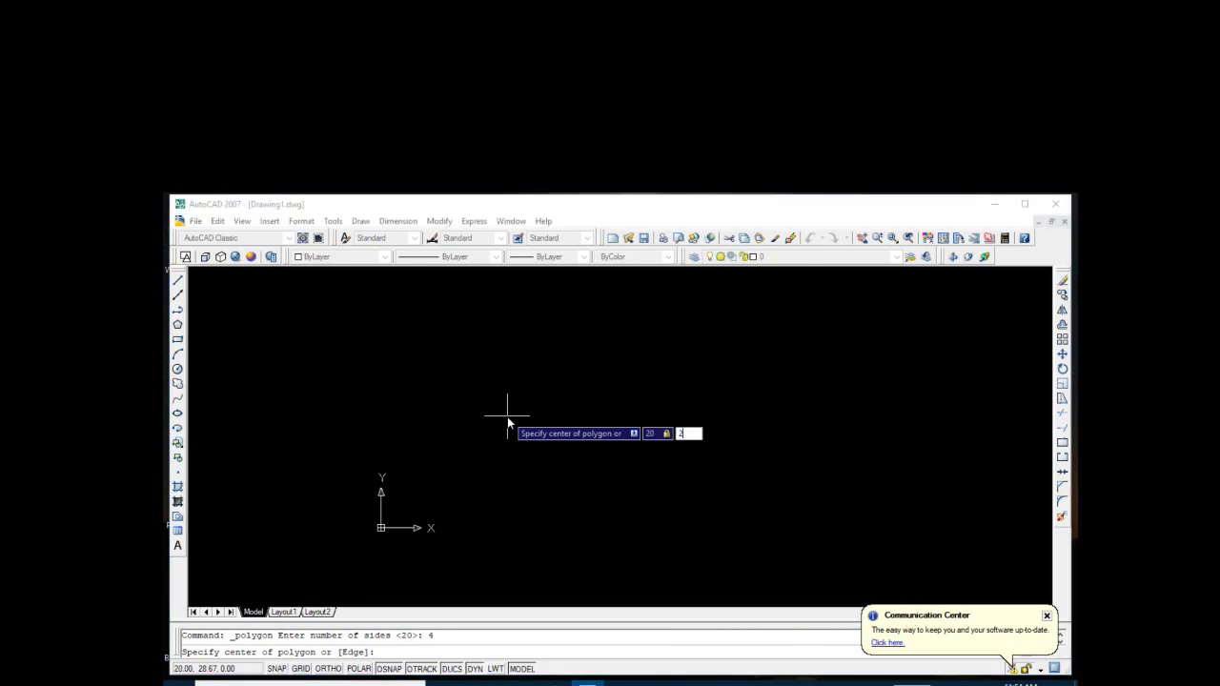
pyautogui.write('0')
pyautogui.press('Return')
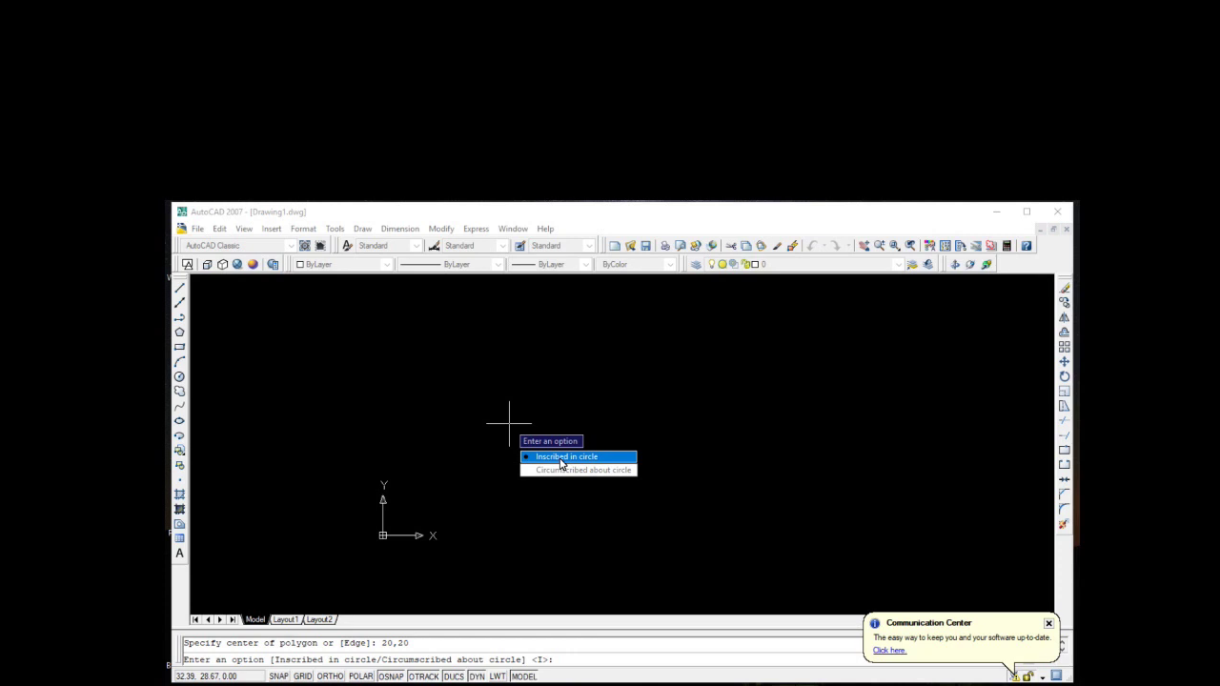
pyautogui.click(561, 462)
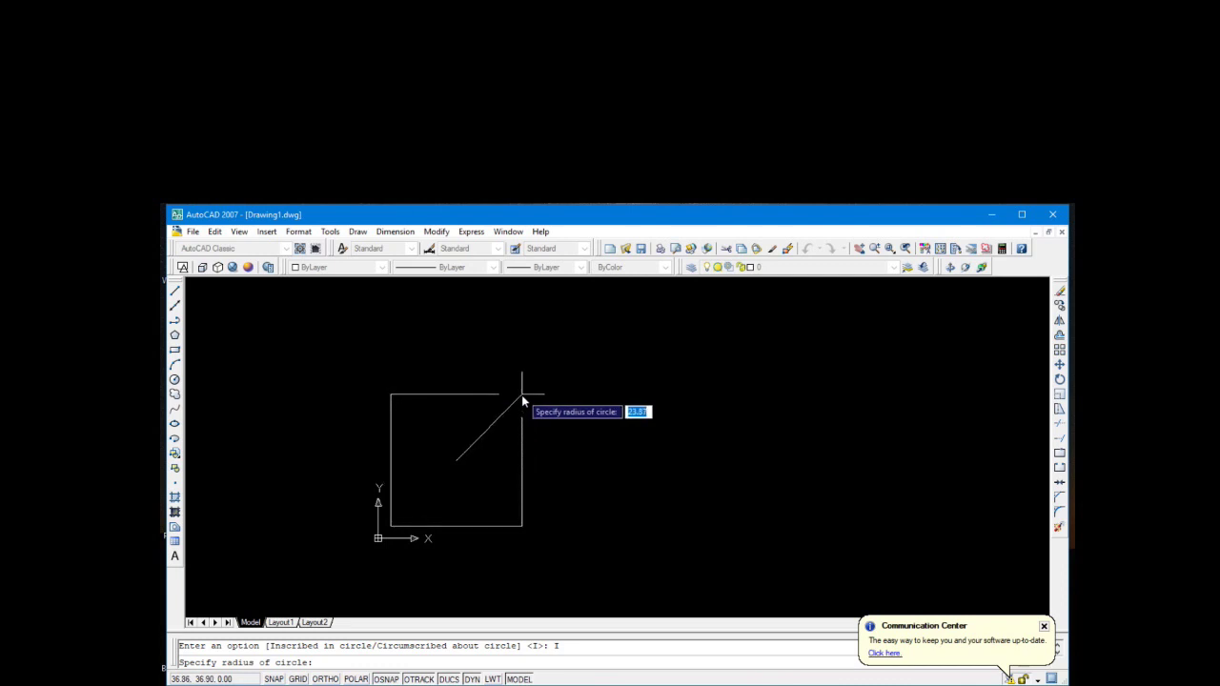
pyautogui.write('30')
pyautogui.press('Return')
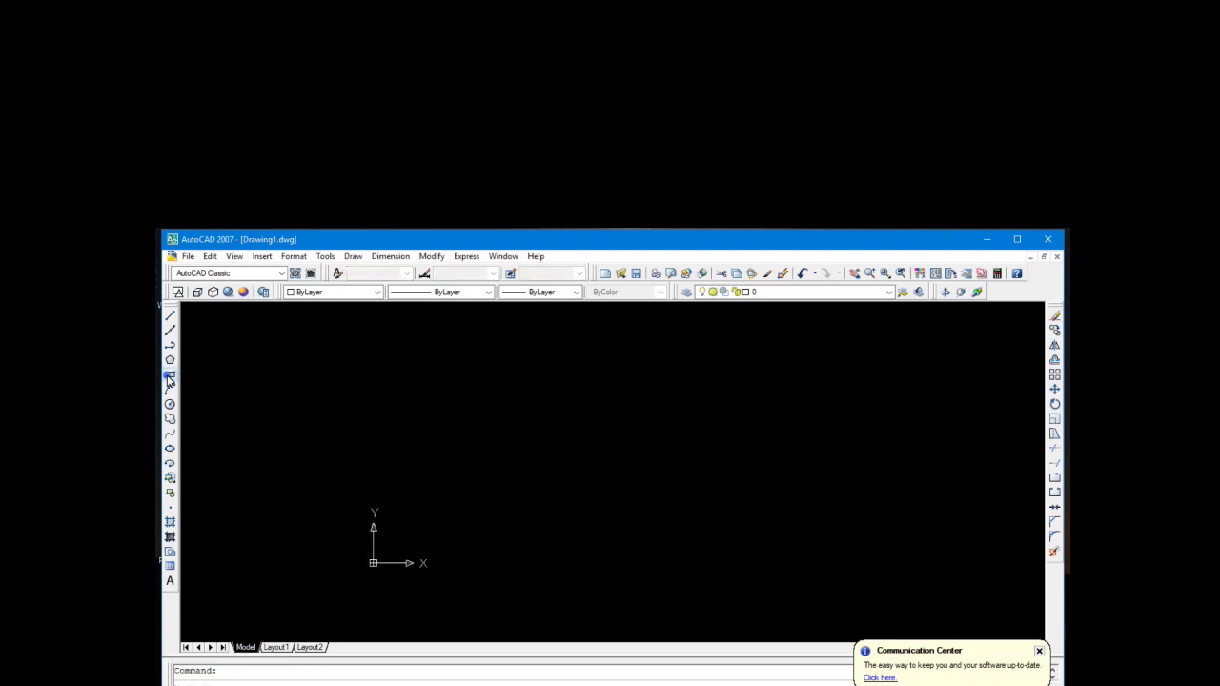
pyautogui.click(169, 374)
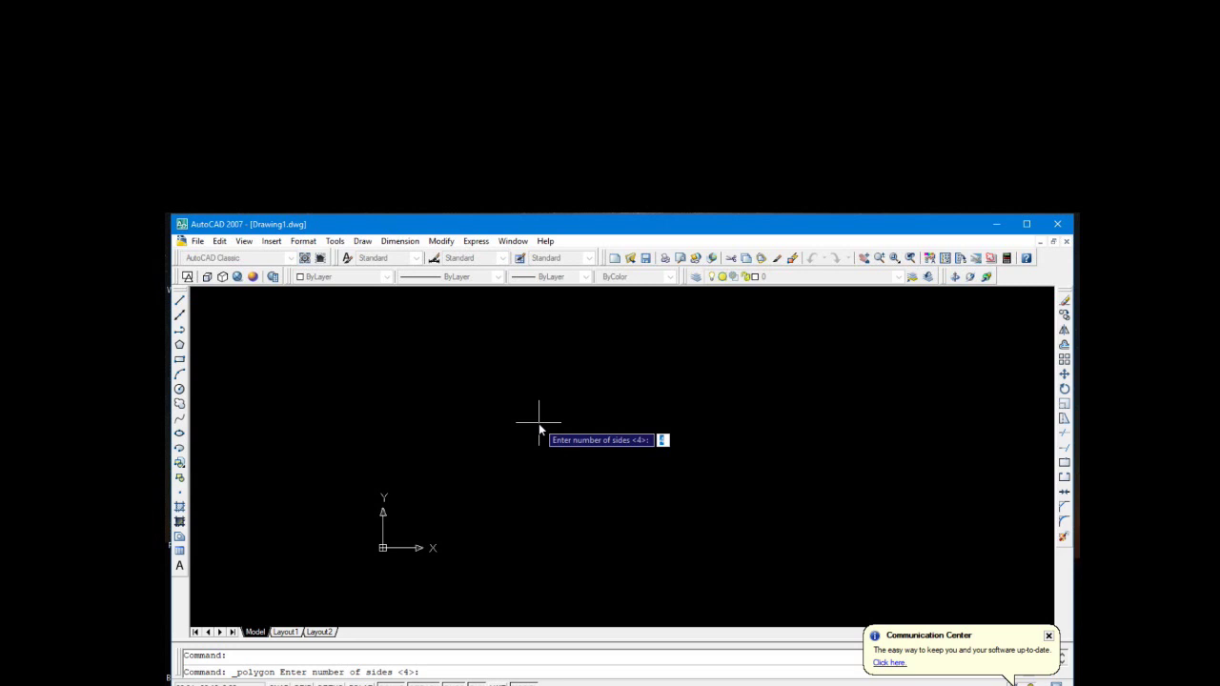
# Draw a triangle centred at 20,20, inscribed in a circle of radius 30
pyautogui.write('3')
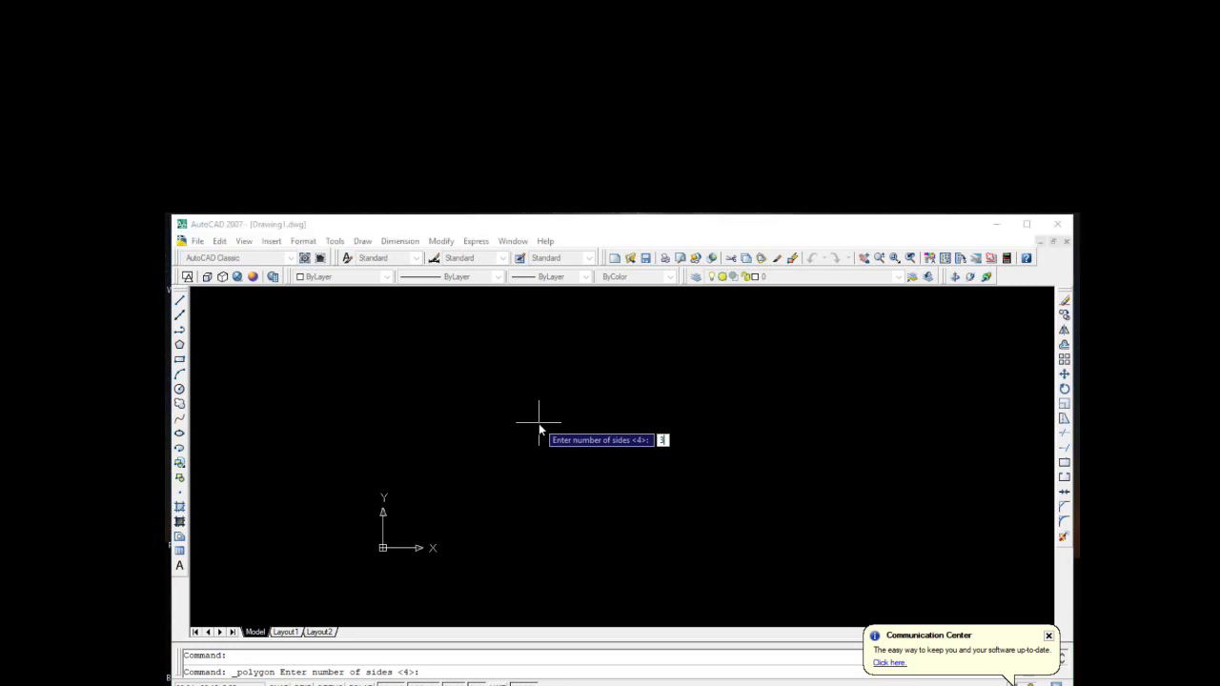
pyautogui.press('Return')
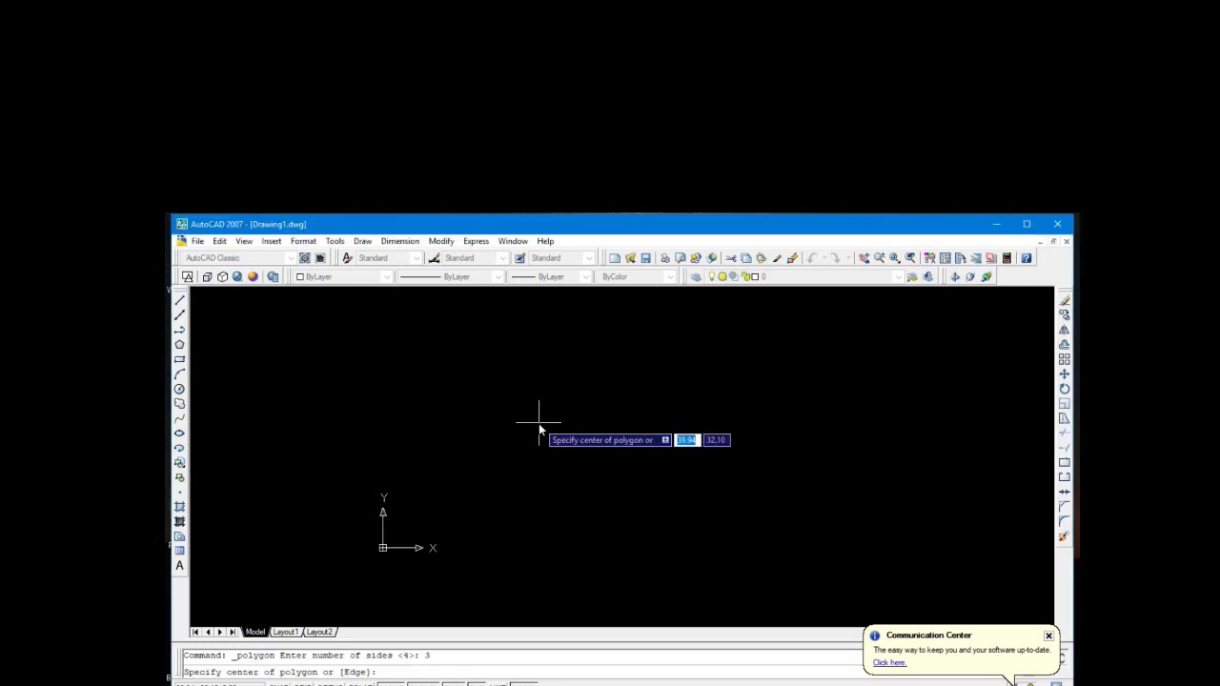
pyautogui.write('20')
pyautogui.press('Tab')
pyautogui.write('20')
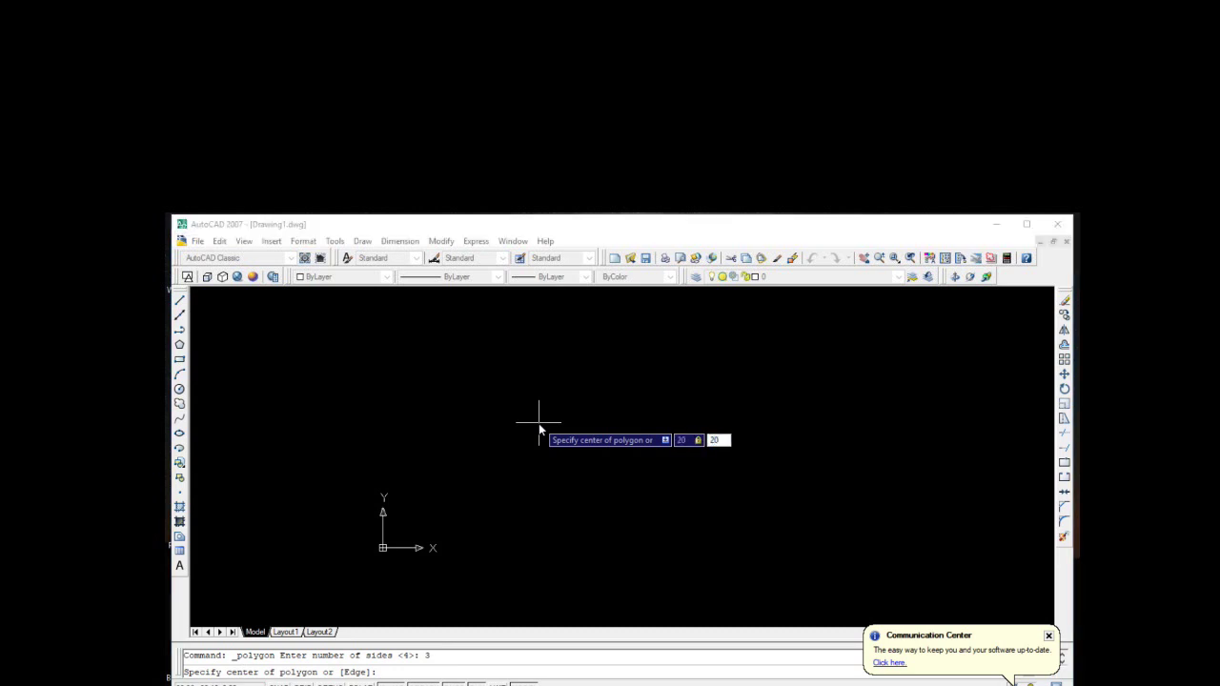
pyautogui.press('Return')
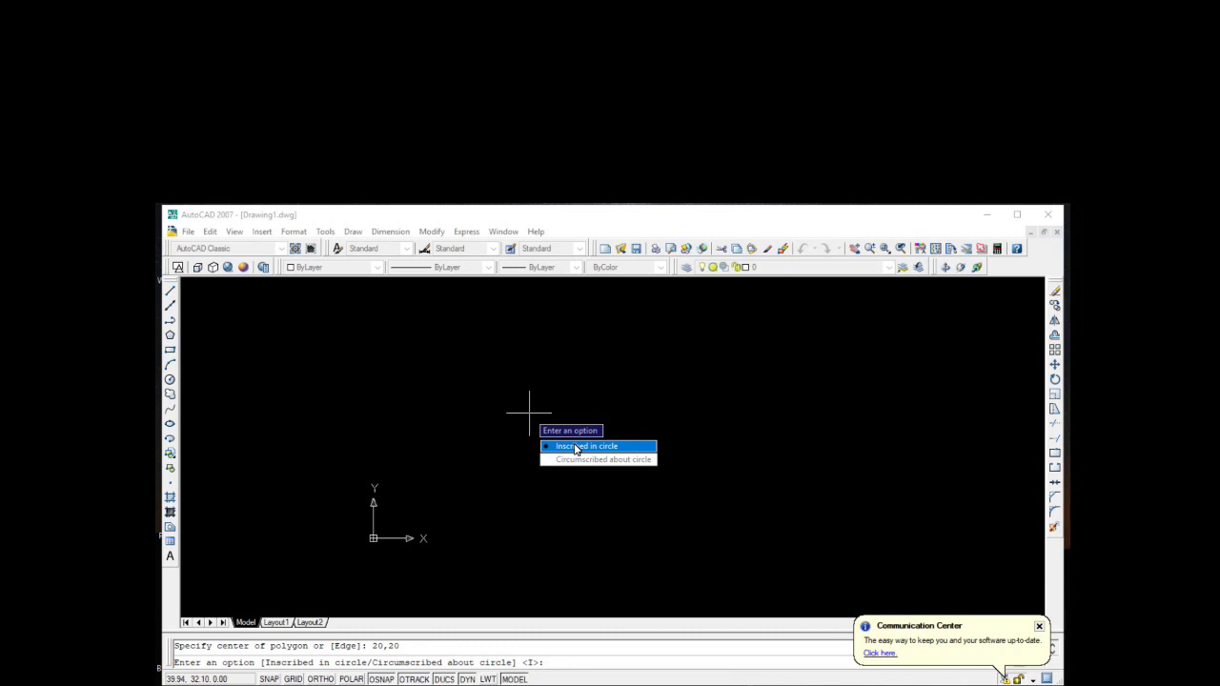
pyautogui.click(576, 448)
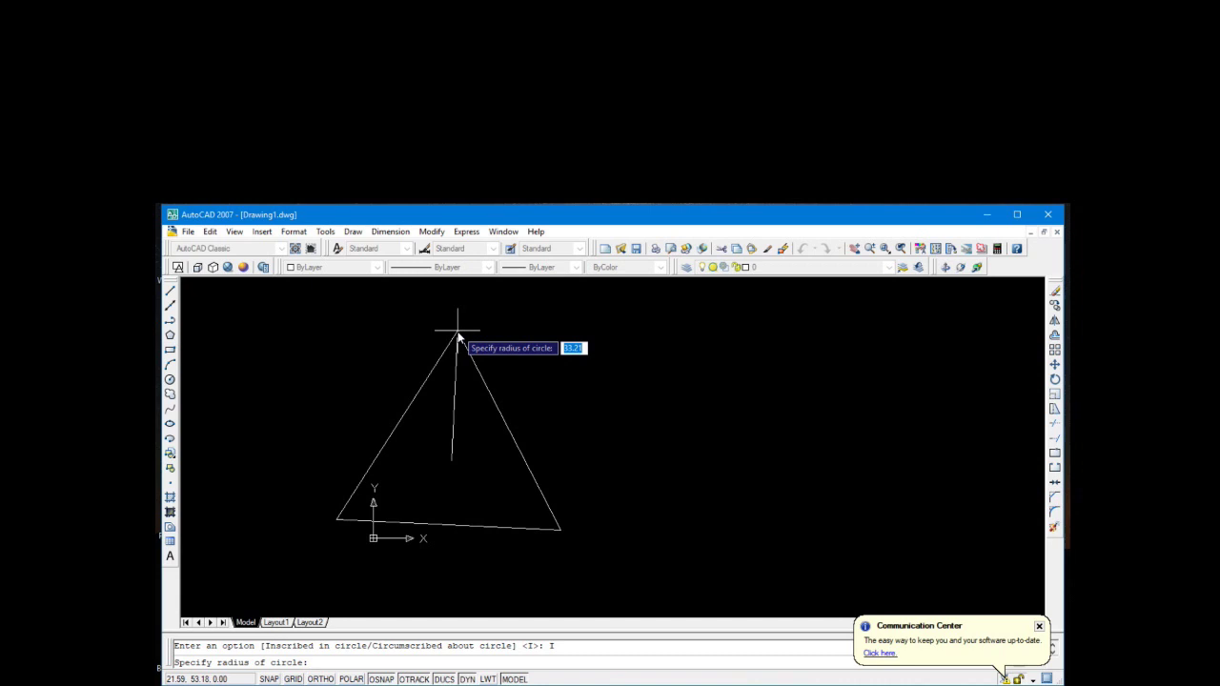
pyautogui.write('30')
pyautogui.press('Return')
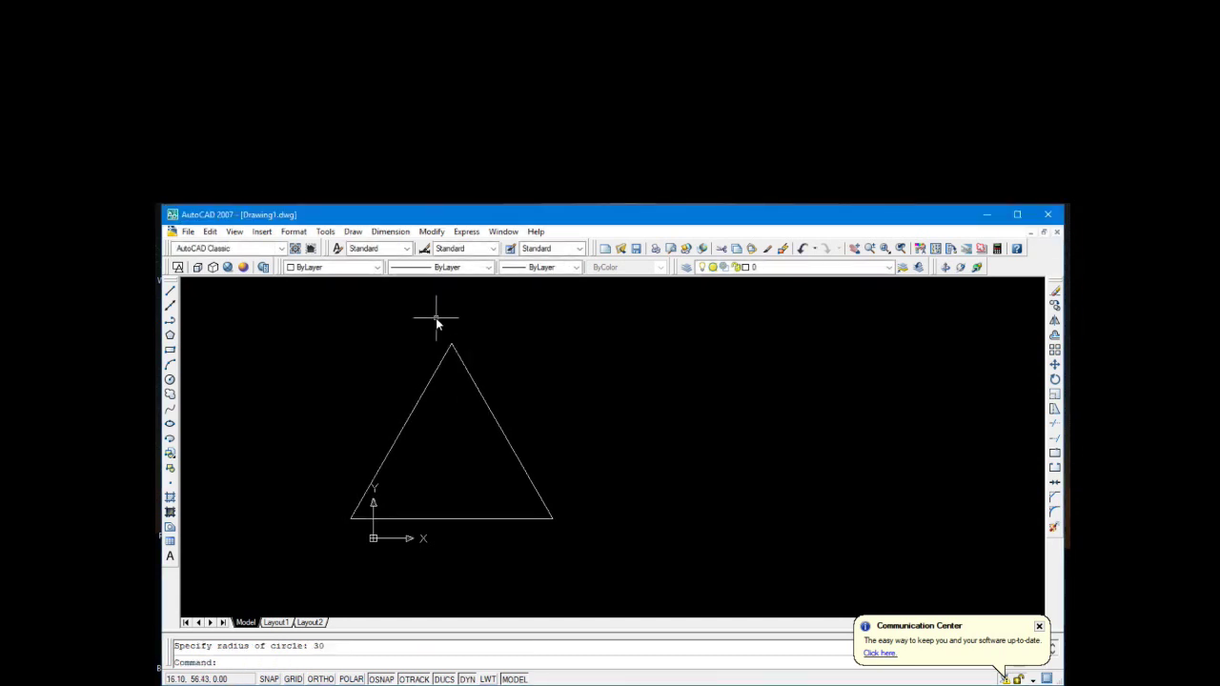
pyautogui.scroll(-1, 450, 370)
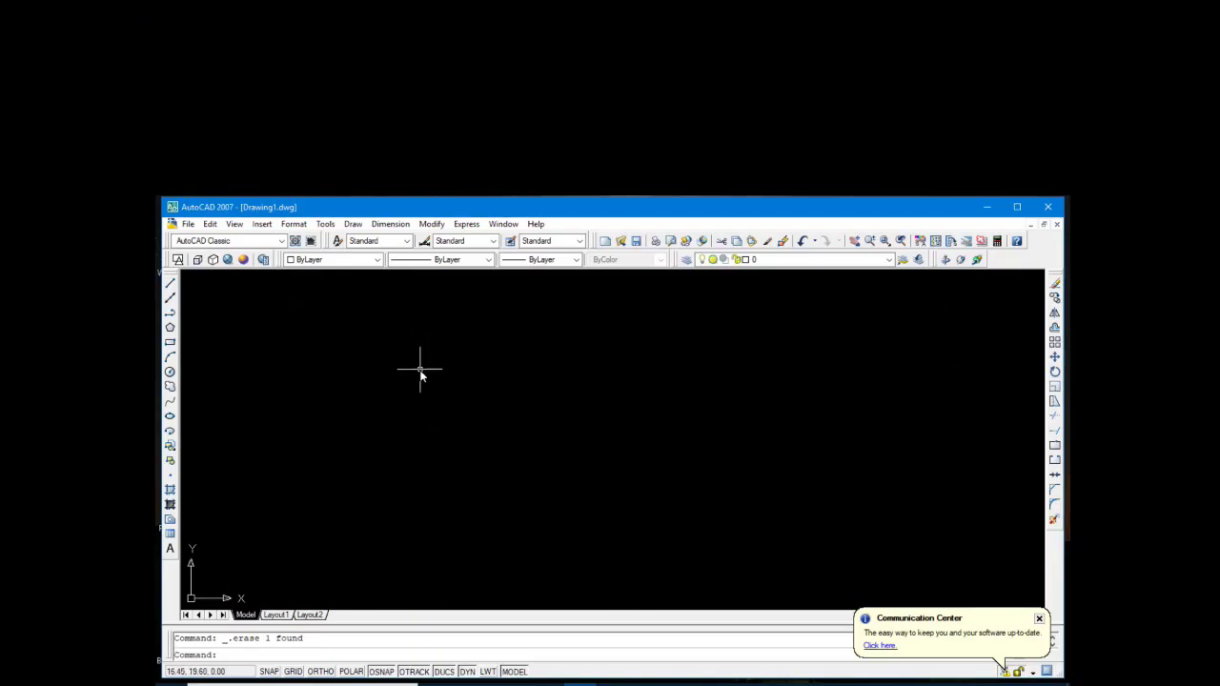
# Launch the Rectangle tool from the Draw toolbar
pyautogui.click(169, 342)
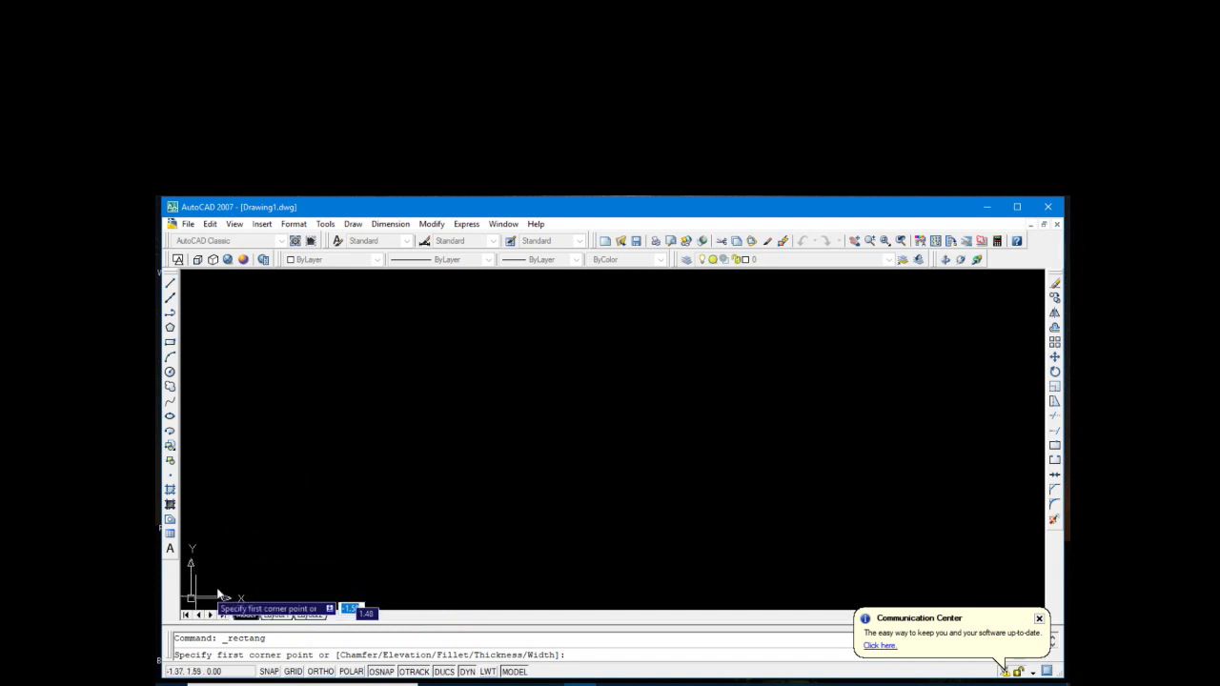
pyautogui.write('0')
pyautogui.press('Tab')
pyautogui.write('0')
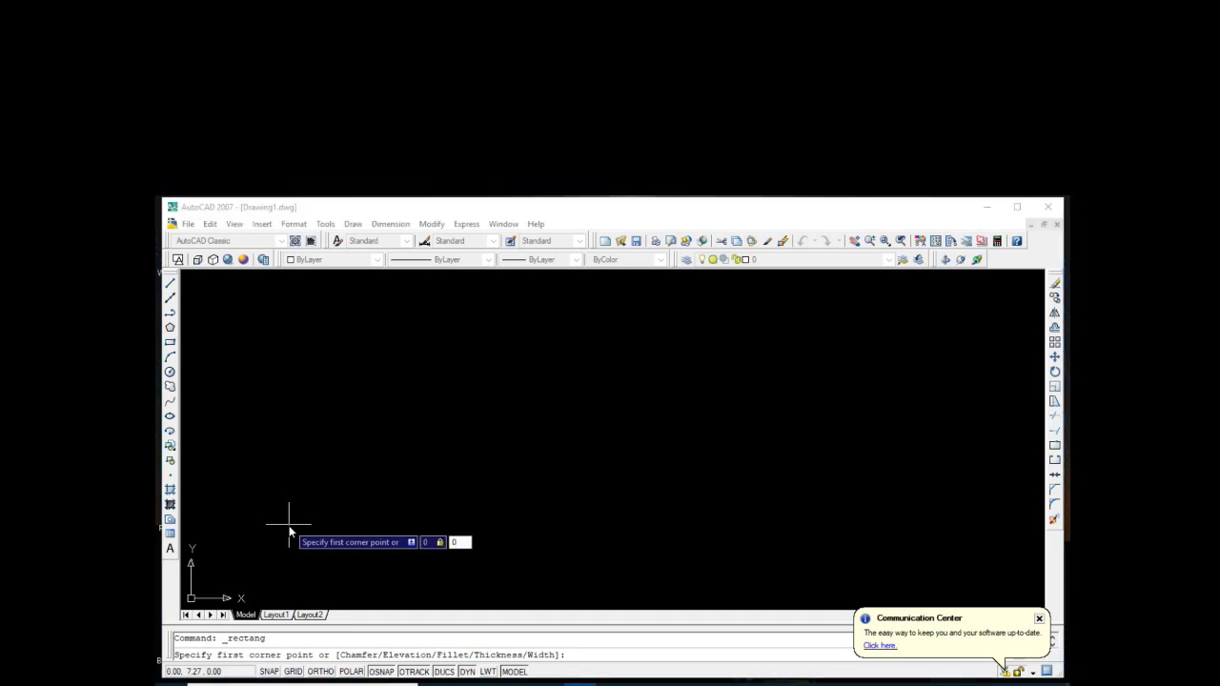
pyautogui.press('Return')
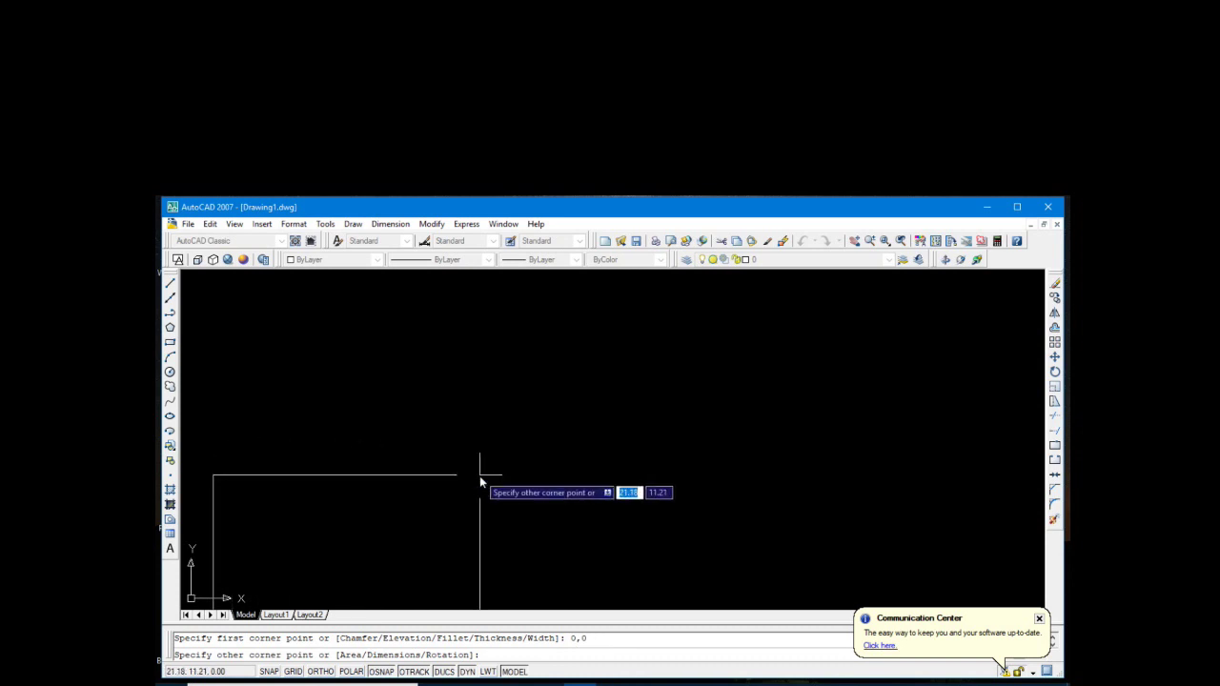
pyautogui.write('30')
pyautogui.press('Tab')
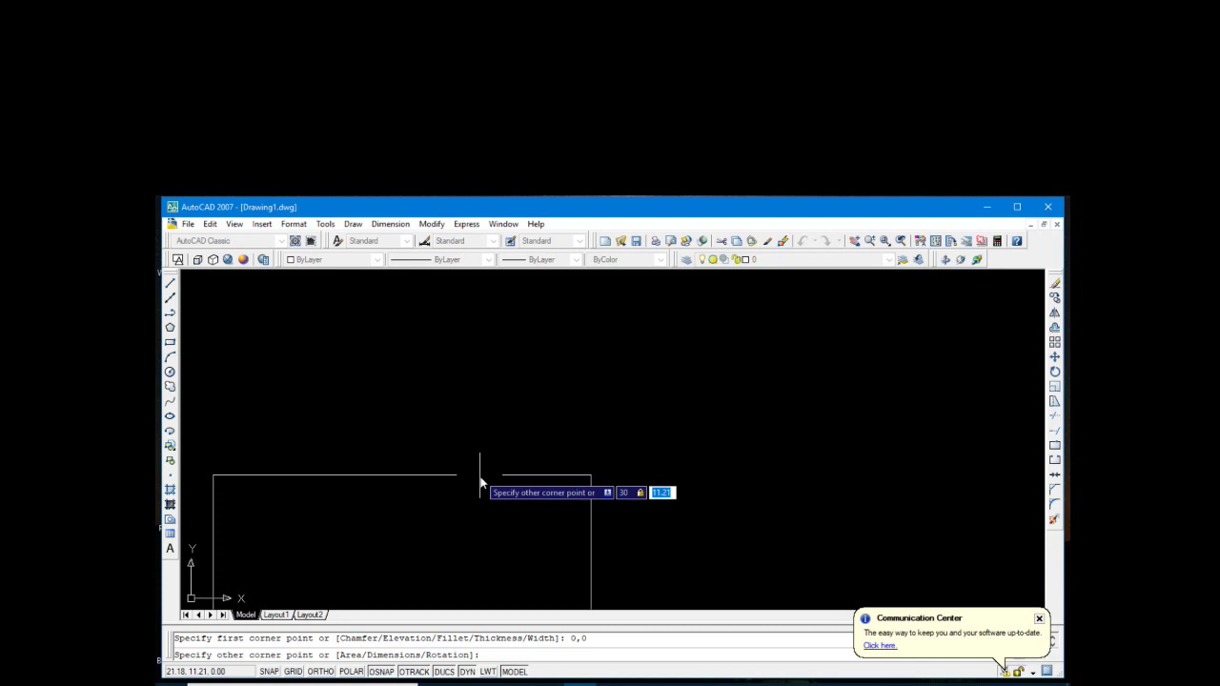
pyautogui.write('40')
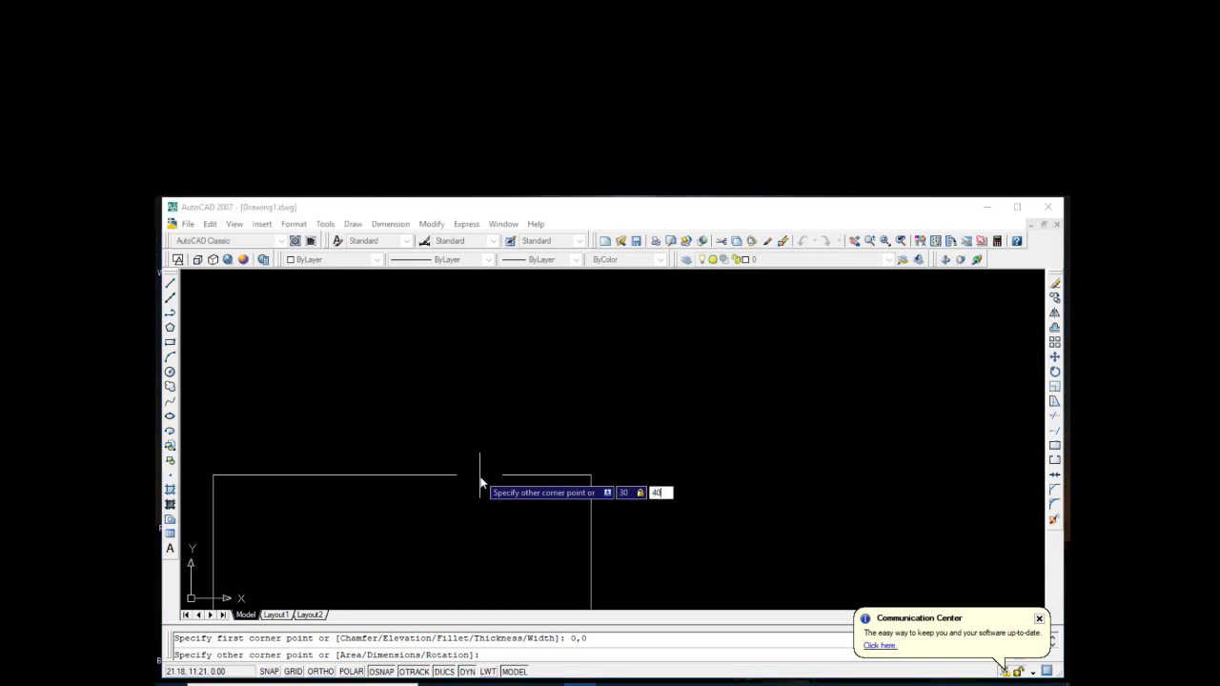
pyautogui.press('Return')
pyautogui.scroll(-4, 480, 481)
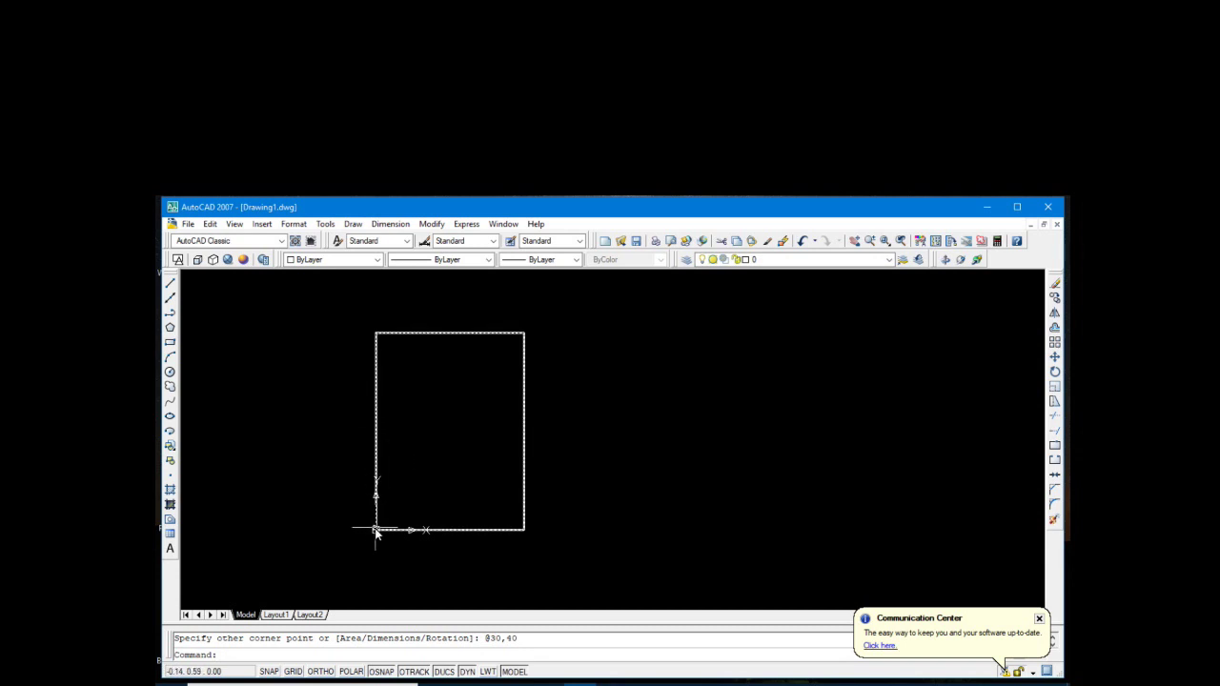
pyautogui.moveTo(448, 533); pyautogui.dragTo(391, 531)
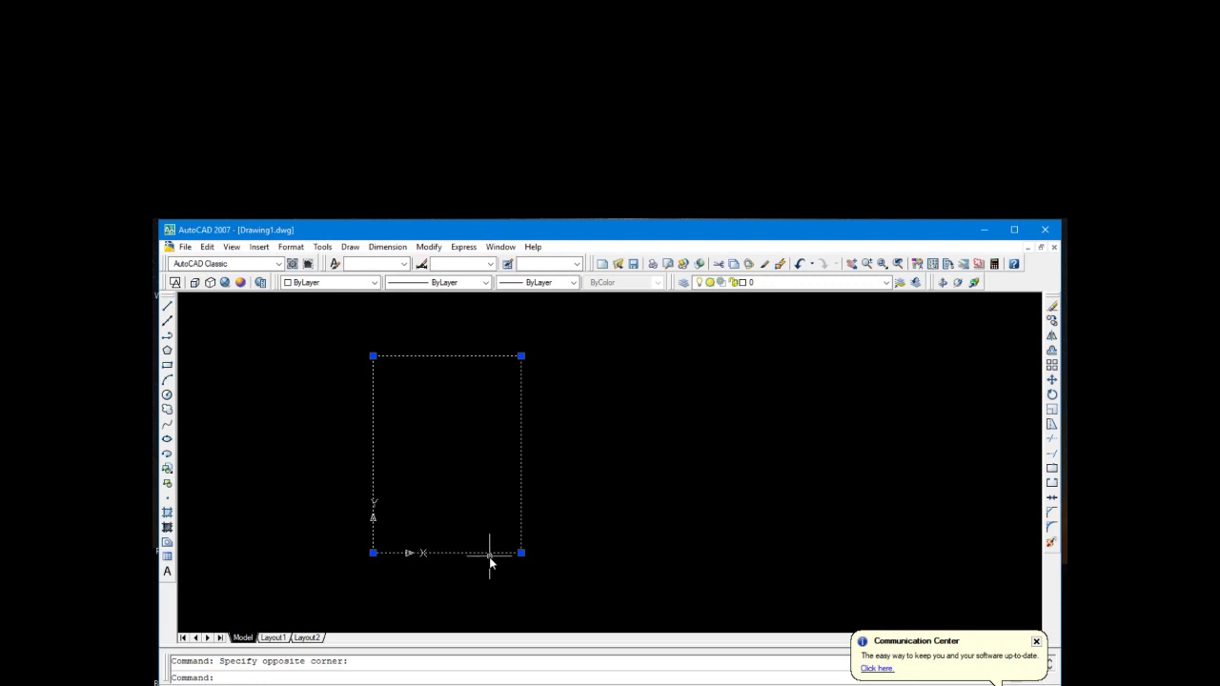
pyautogui.press('Delete')
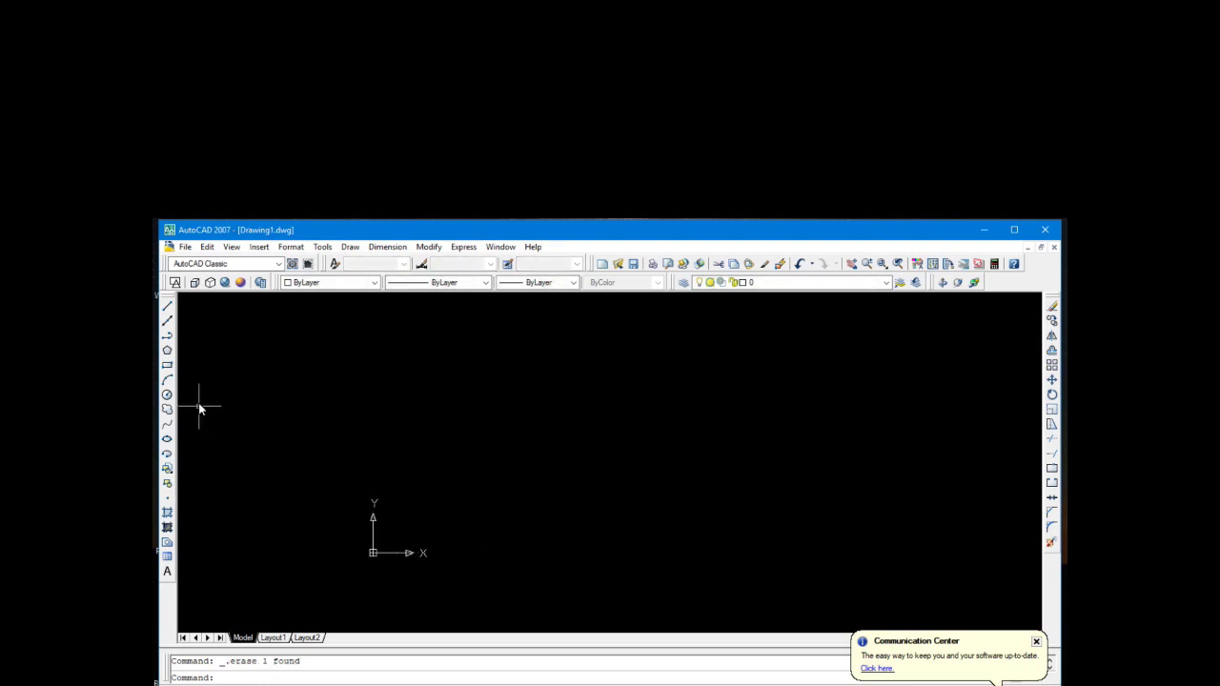
pyautogui.click(167, 365)
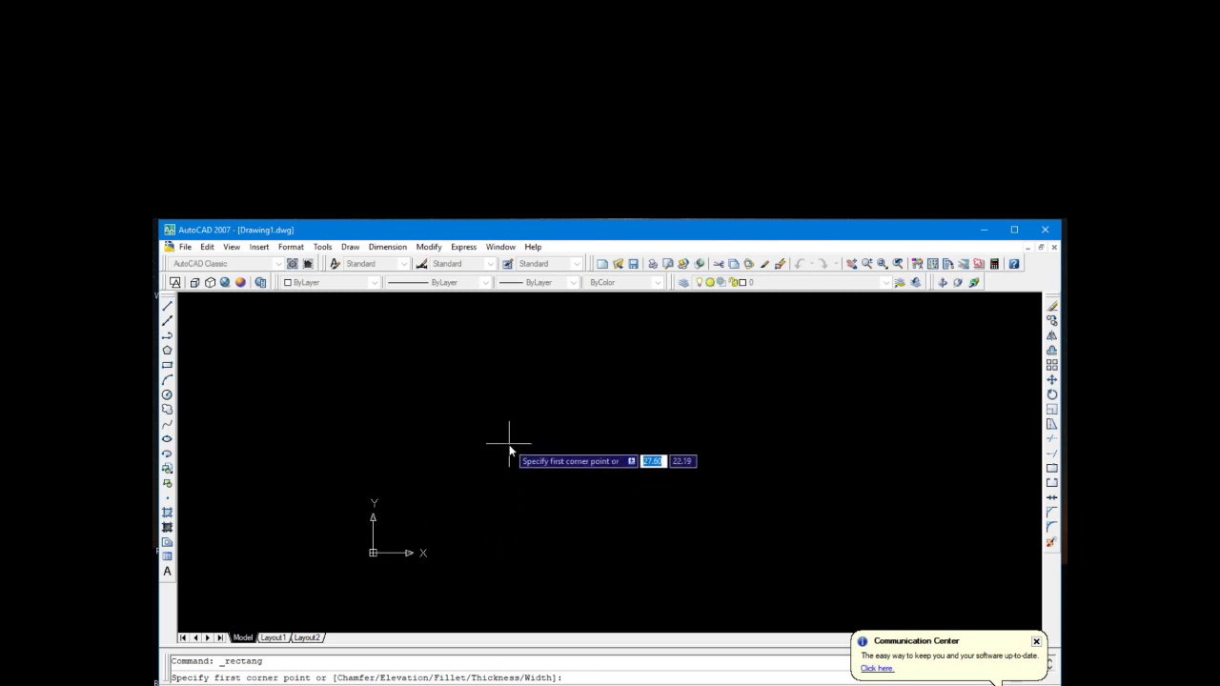
# Place the rectangle's first corner at 20,40
pyautogui.write('20')
pyautogui.press('Tab')
pyautogui.write('40')
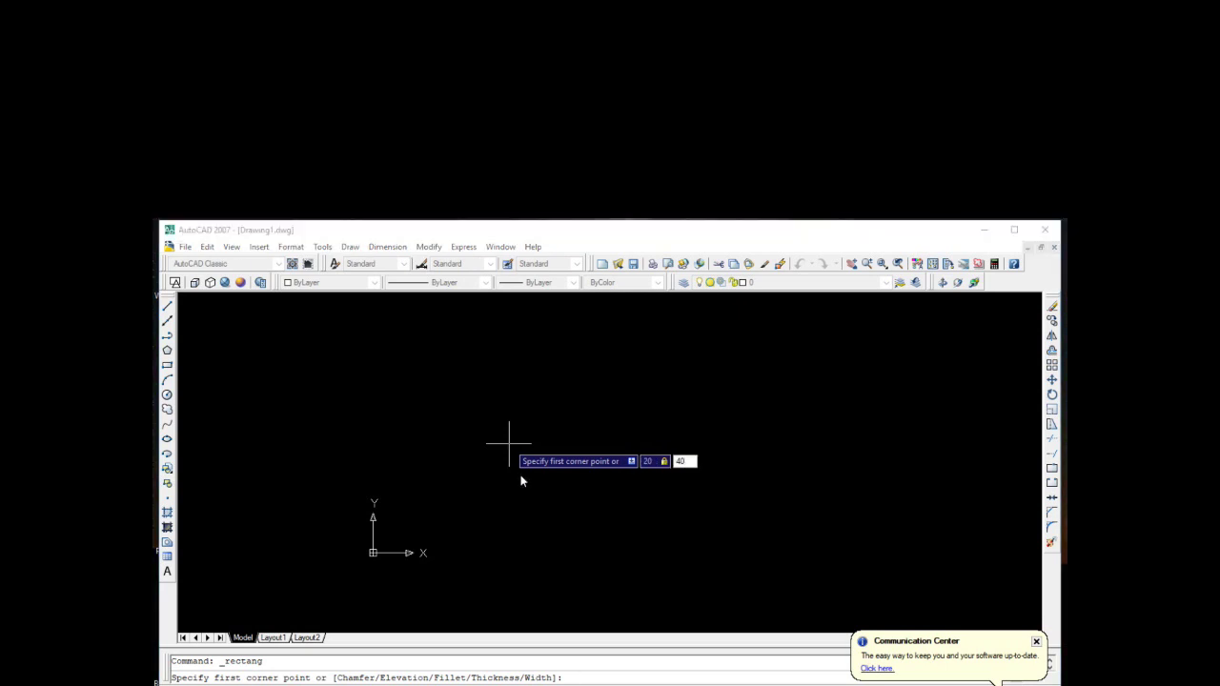
pyautogui.press('Return')
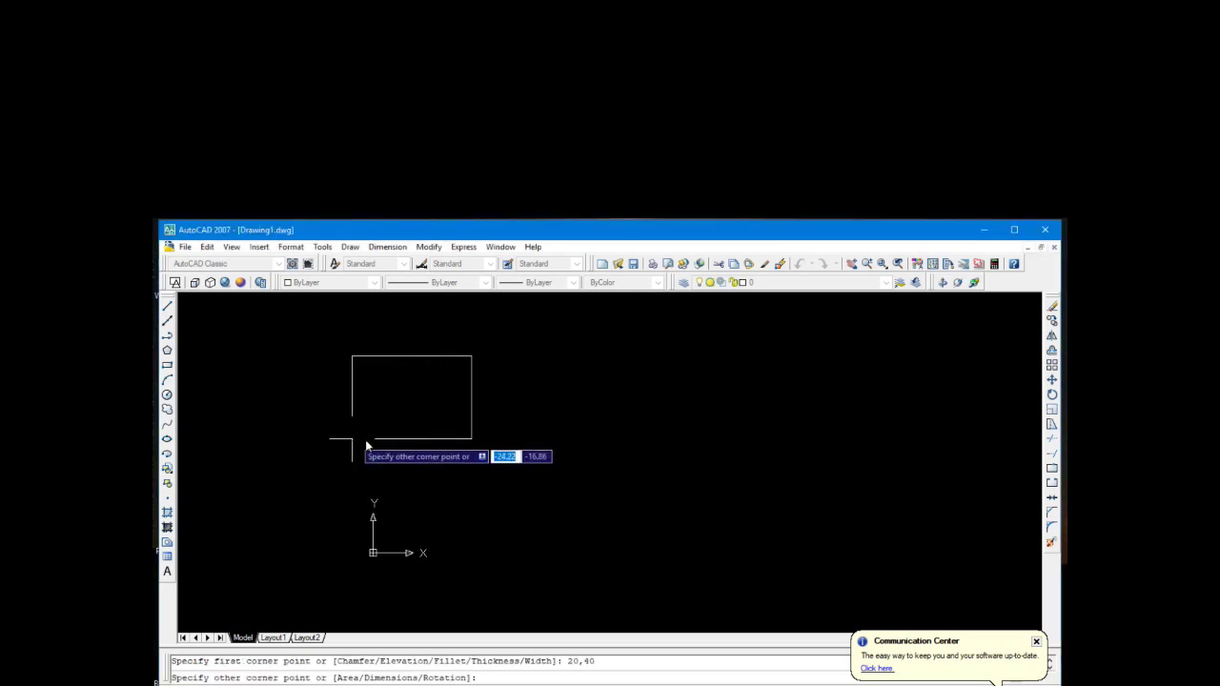
pyautogui.scroll(2, 607, 452)
pyautogui.scroll(-2, 608, 453)
pyautogui.scroll(-2, 610, 454)
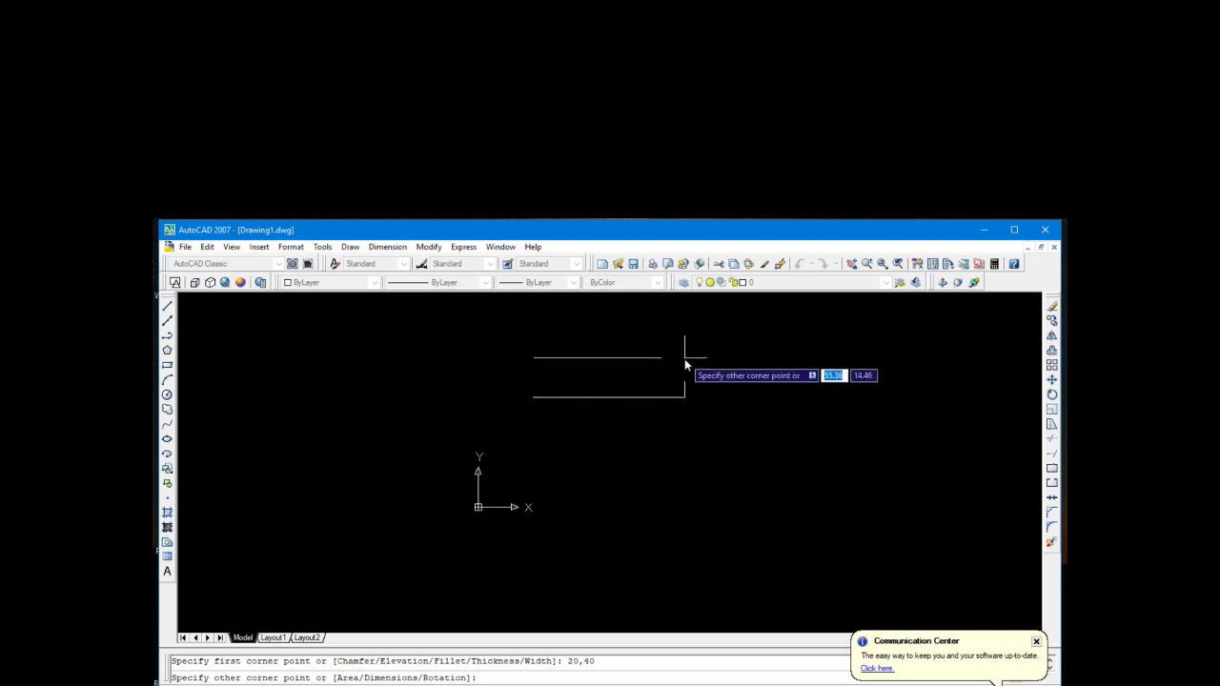
# Enter 30,40 for the other corner to finish the 30 by 40 rectangle
pyautogui.write('30')
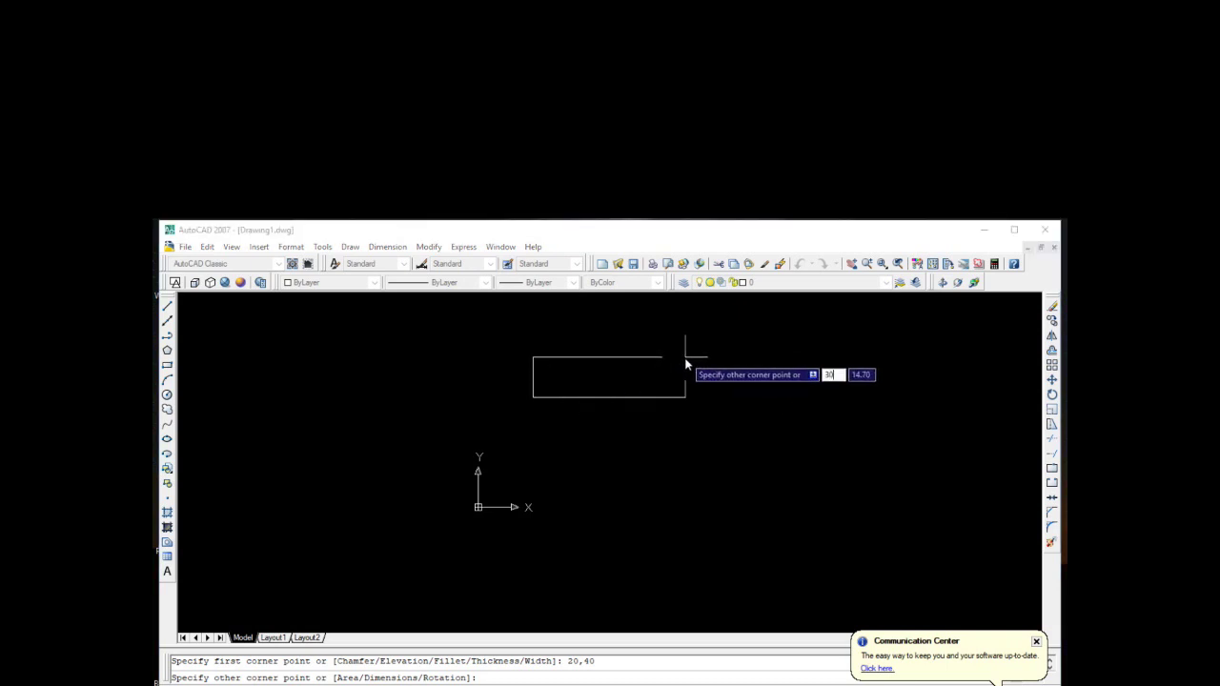
pyautogui.press('Tab')
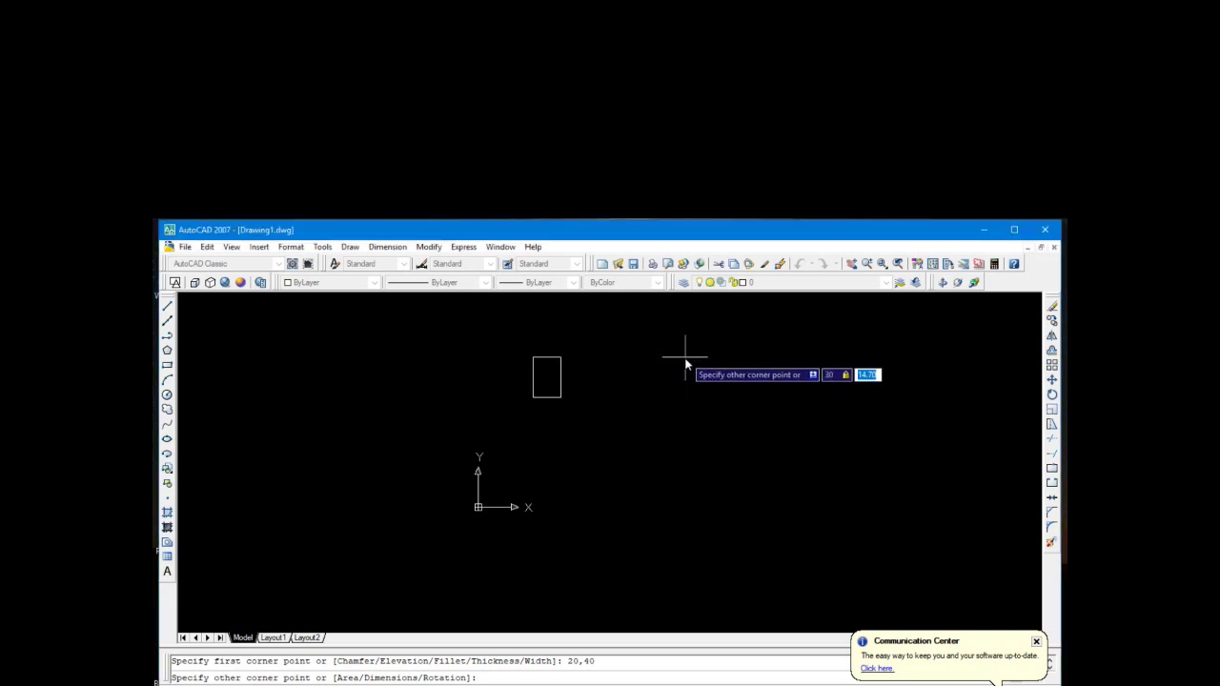
pyautogui.write('40')
pyautogui.press('Return')
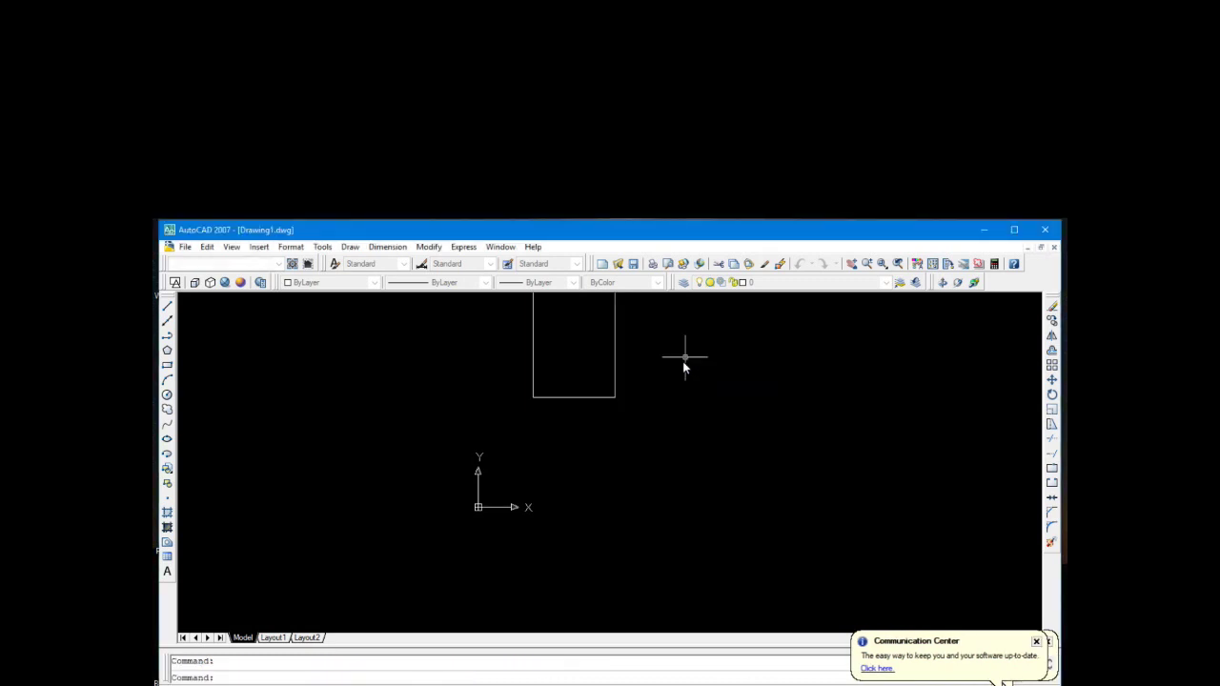
pyautogui.scroll(2, 521, 381)
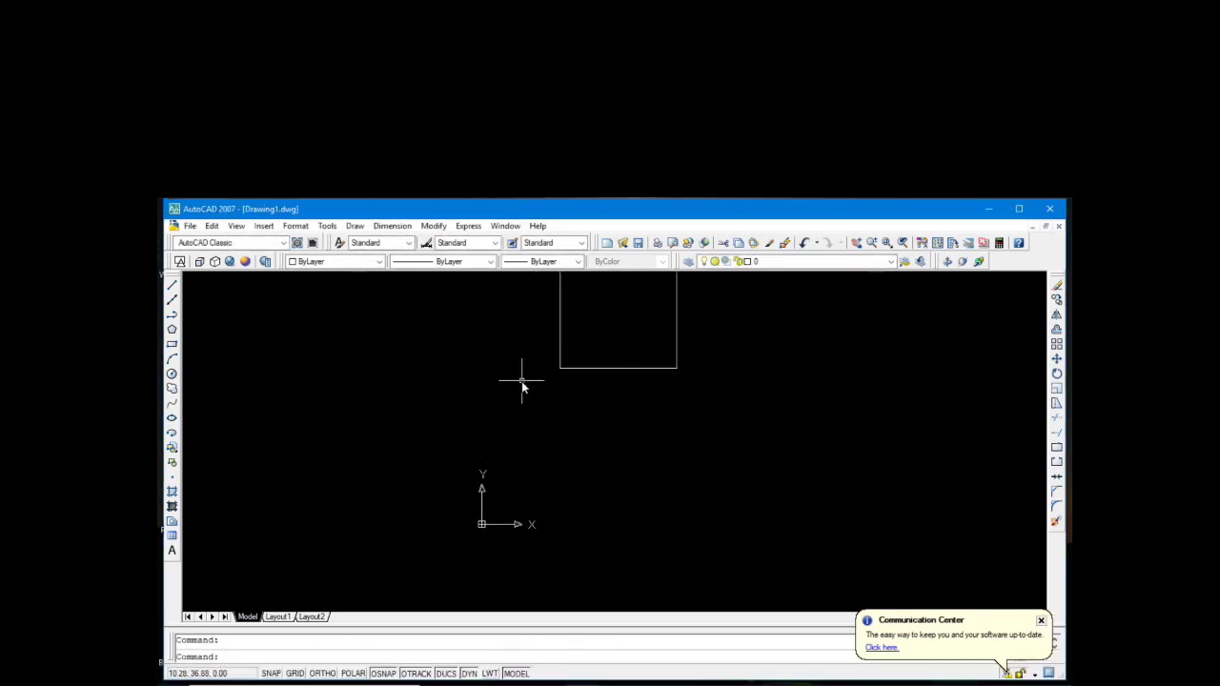
pyautogui.scroll(-2, 521, 381)
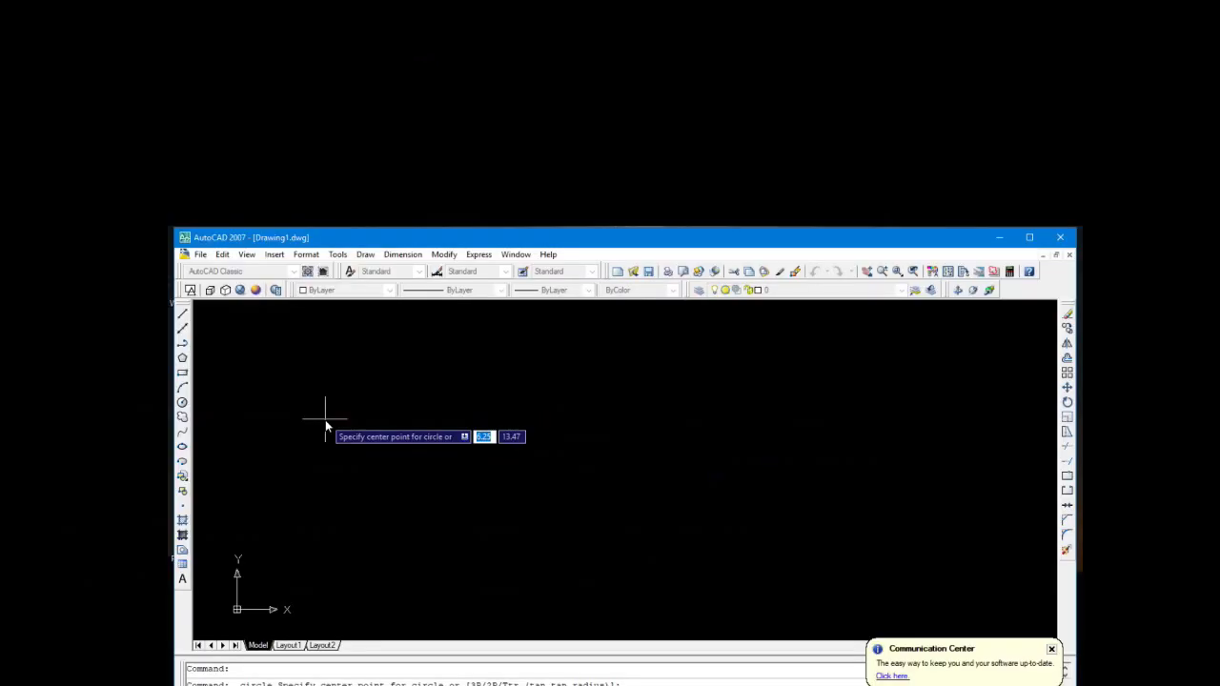
# Enter centre 40,40 and radius 20 to complete the circle
pyautogui.write('40')
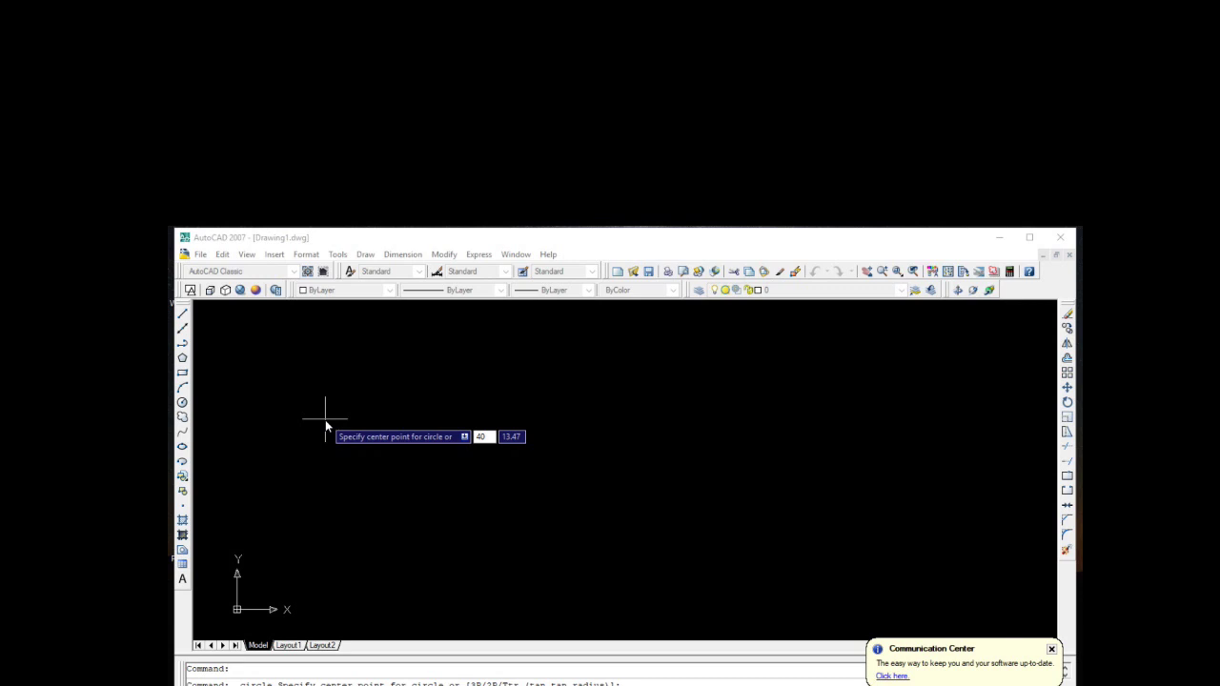
pyautogui.press('Tab')
pyautogui.write('40')
pyautogui.press('Return')
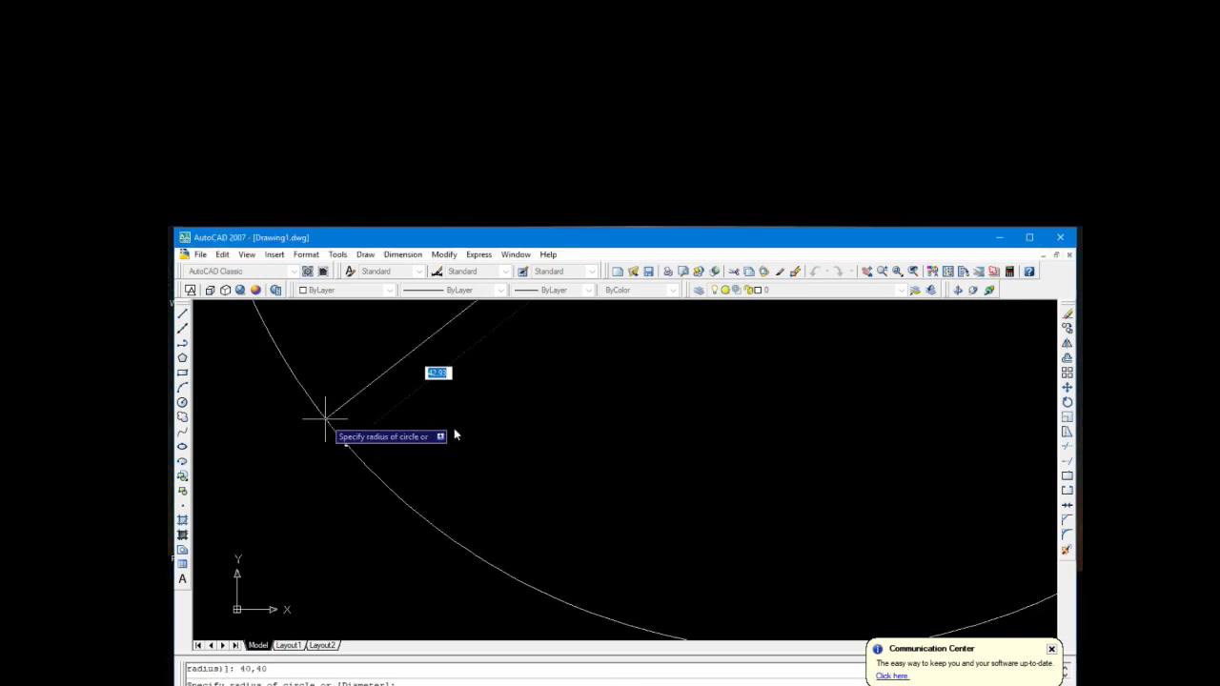
pyautogui.scroll(-2, 520, 426)
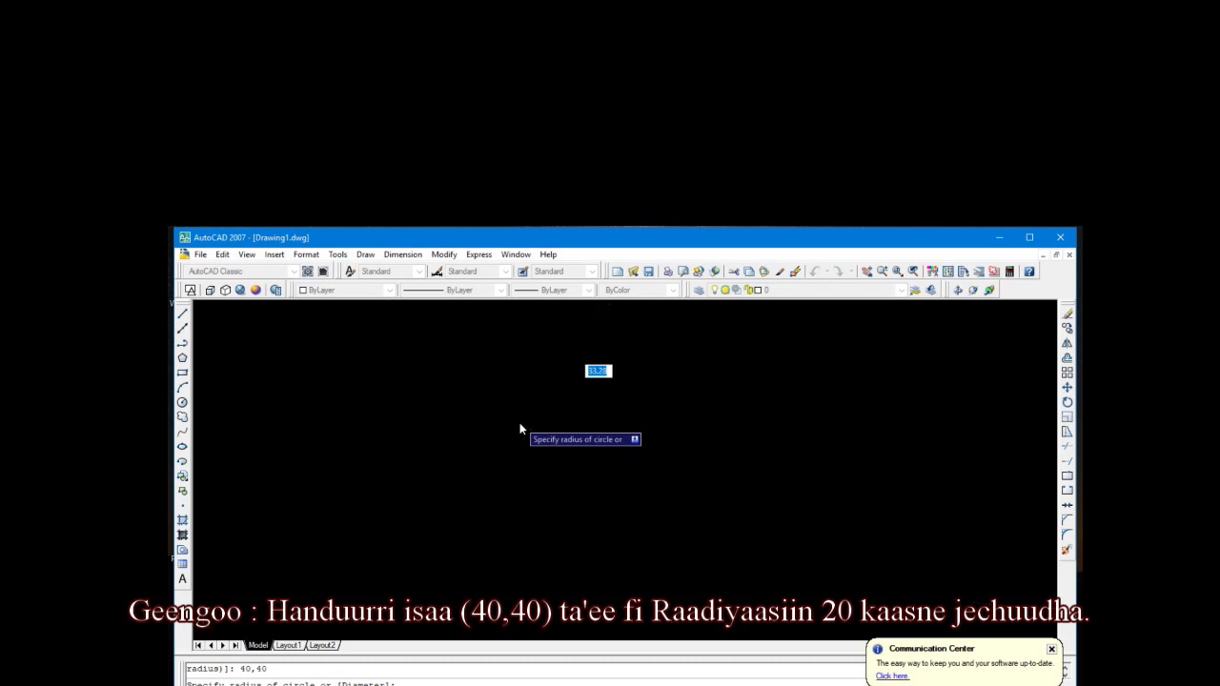
pyautogui.scroll(-2, 520, 424)
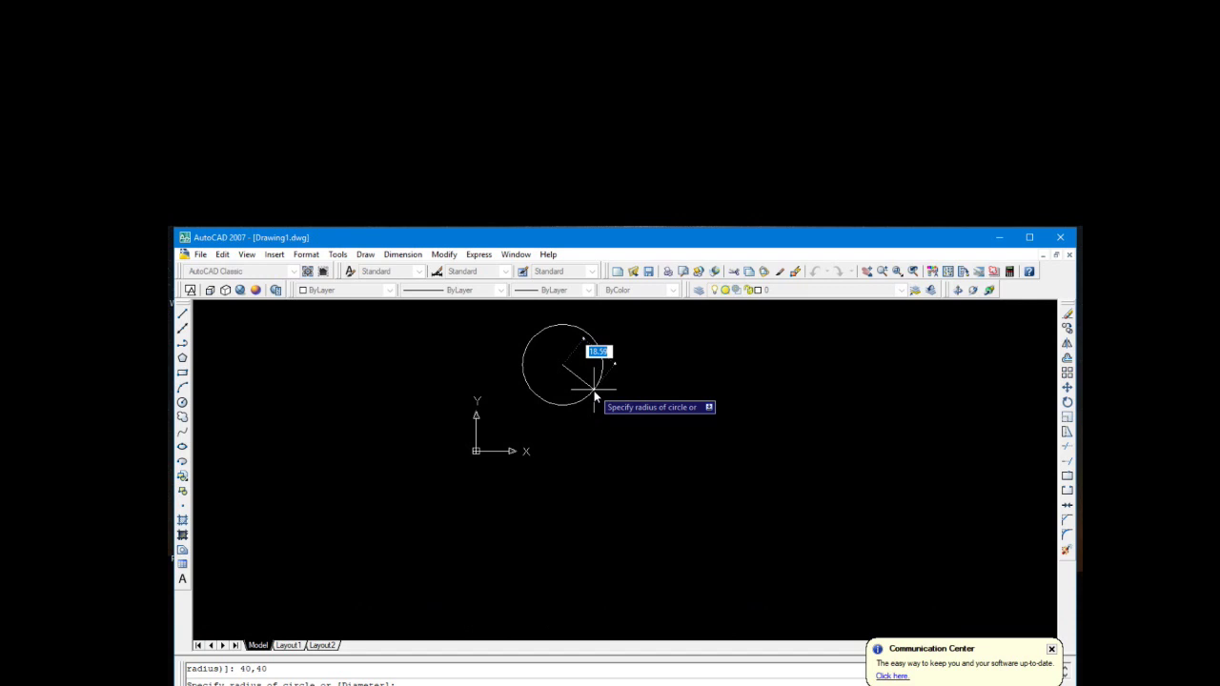
pyautogui.write('2')
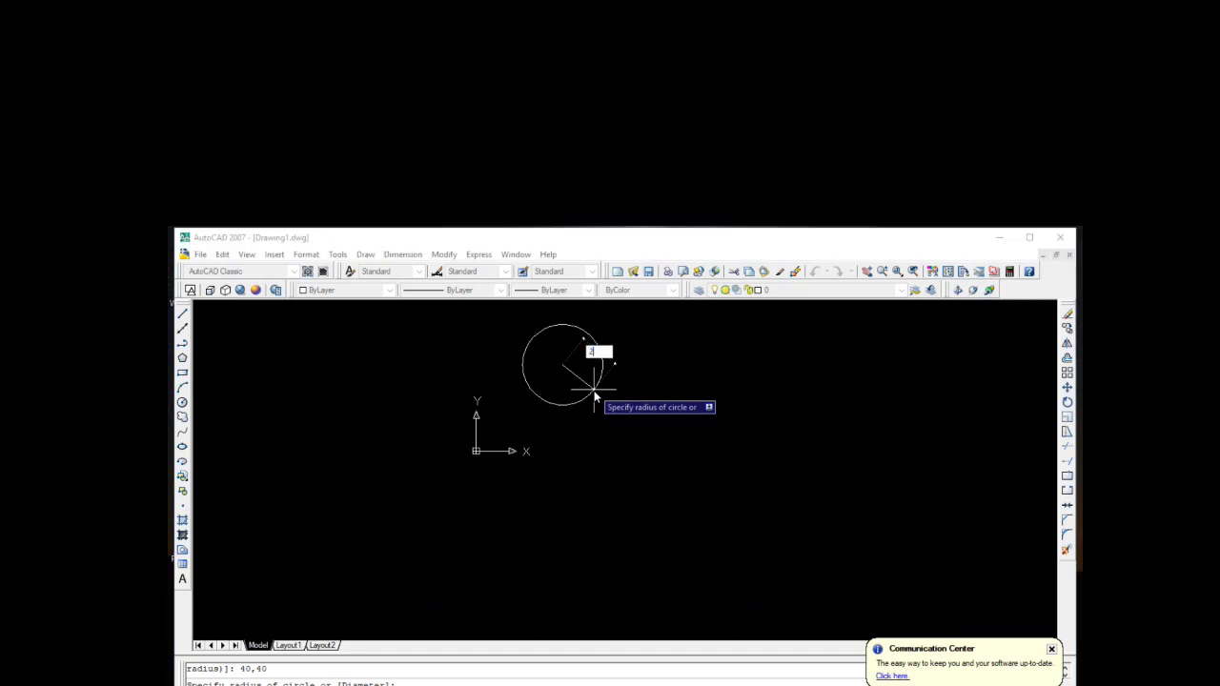
pyautogui.write('0')
pyautogui.press('Return')
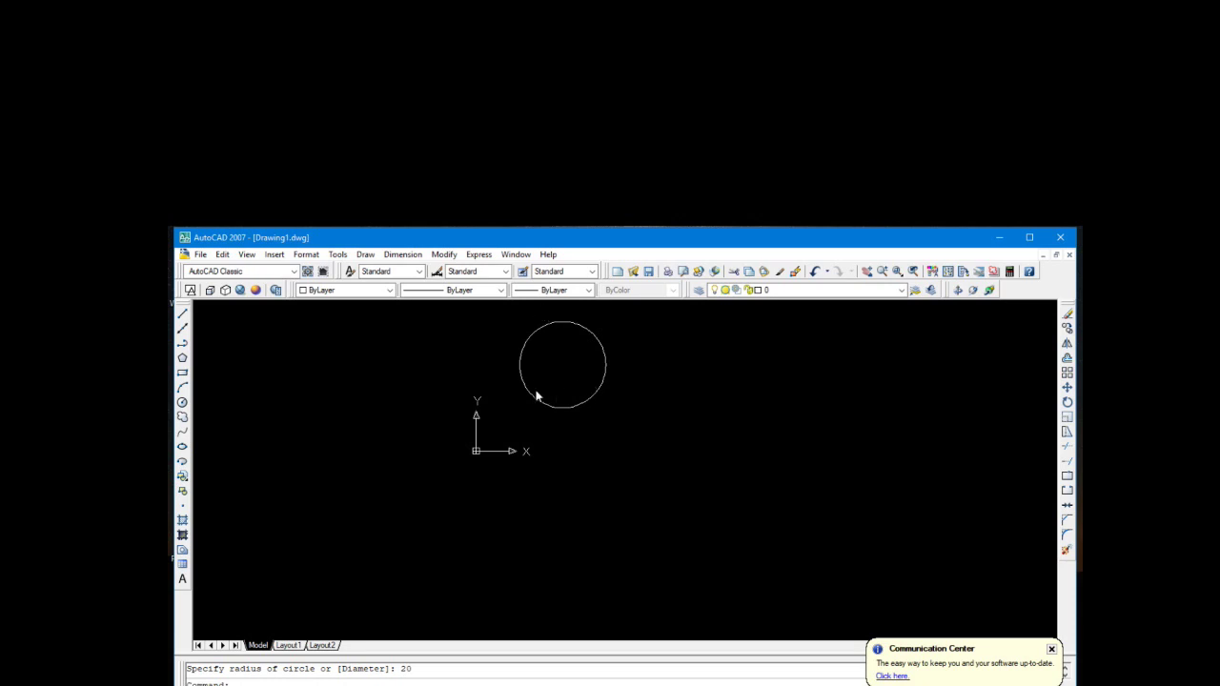